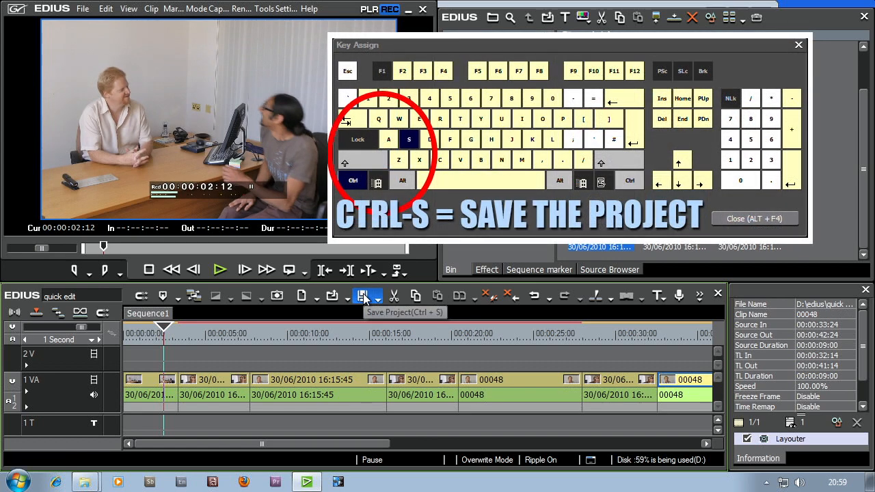
Step: Save the project
{"action": "key", "text": "ctrl+s"}
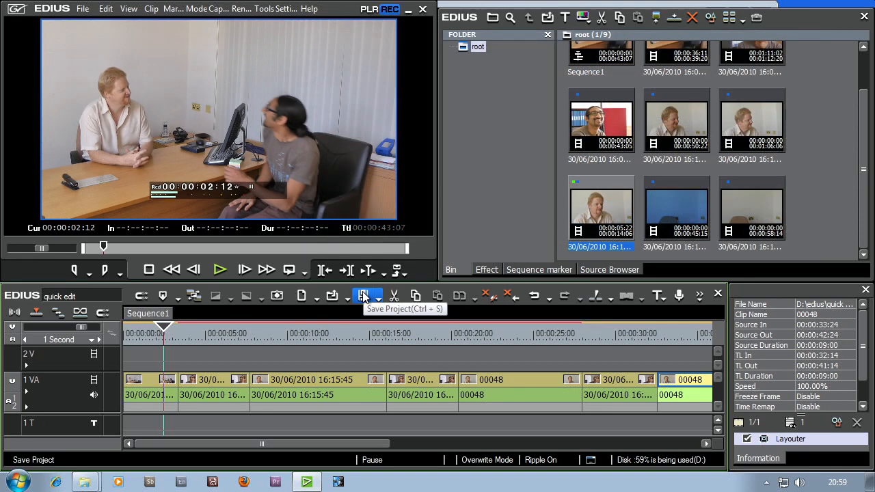
Step: Play the sequence across the cut between the first and second clips several times, starting at about 00:00:02:10 and 00:00:02:19
{"action": "left_click", "coordinate": [163, 334]}
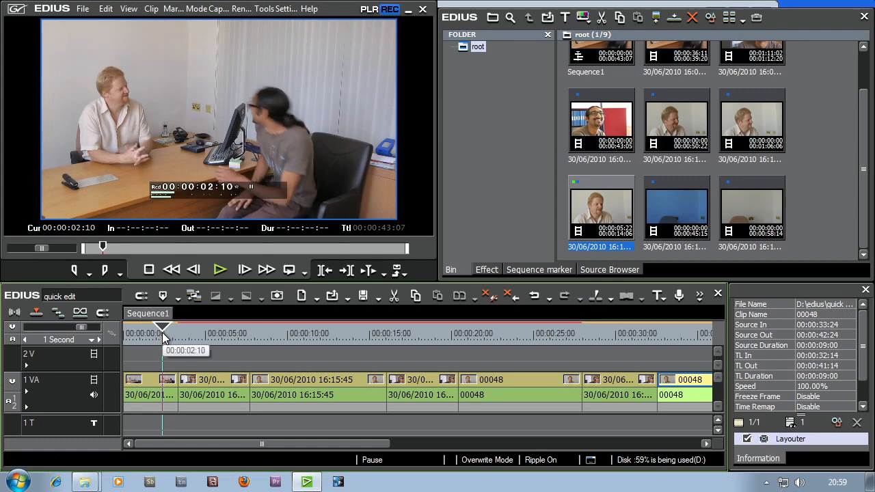
{"action": "key", "text": "space"}
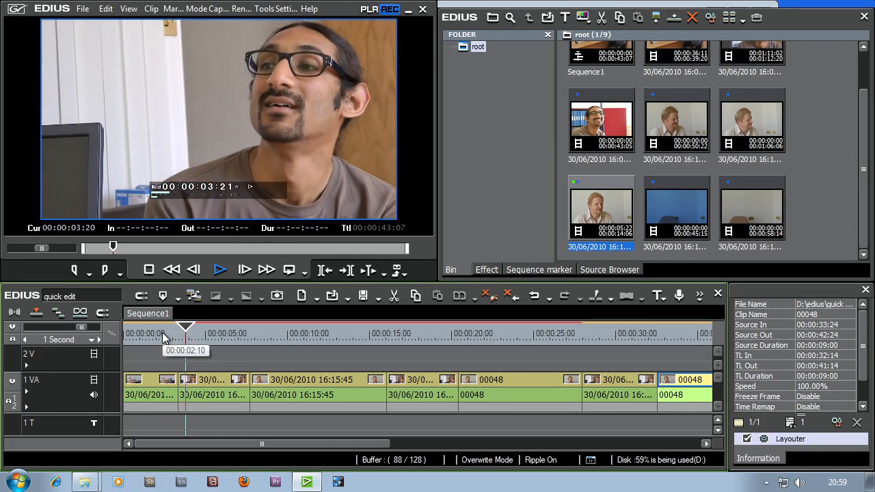
{"action": "left_click", "coordinate": [162, 332]}
{"action": "key", "text": "space"}
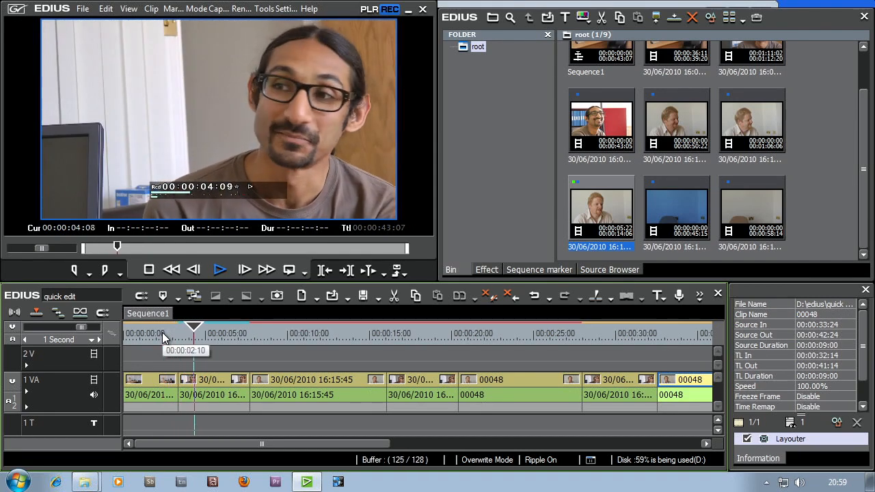
{"action": "key", "text": "space"}
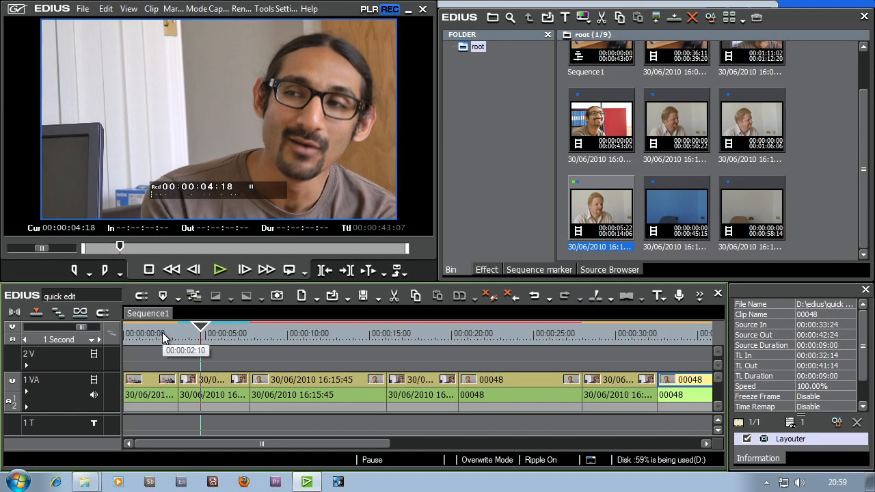
{"action": "left_click", "coordinate": [163, 339]}
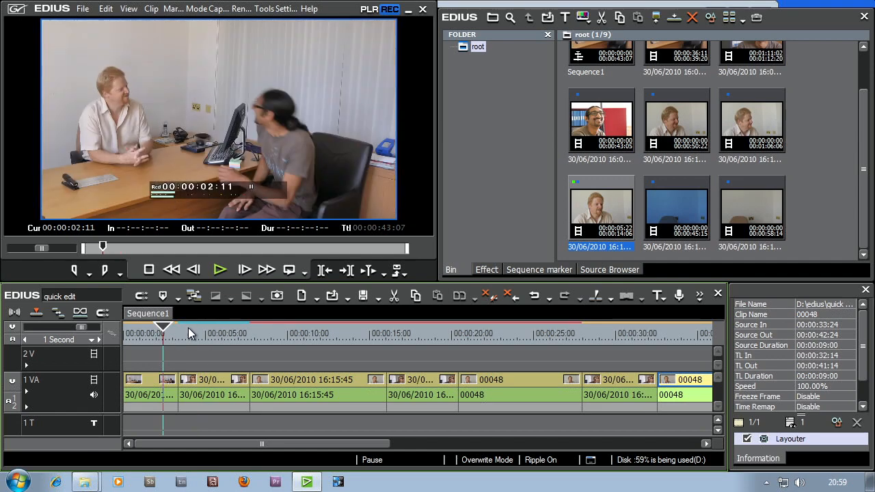
{"action": "left_click", "coordinate": [201, 334]}
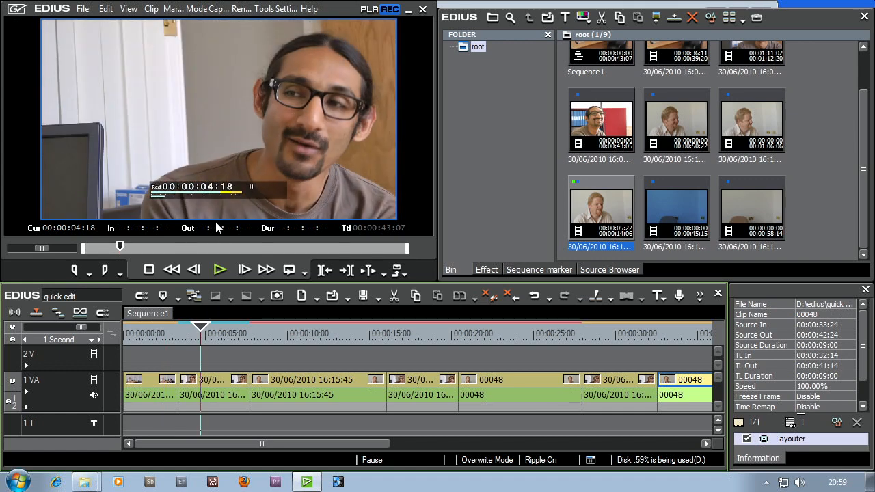
{"action": "left_click", "coordinate": [170, 334]}
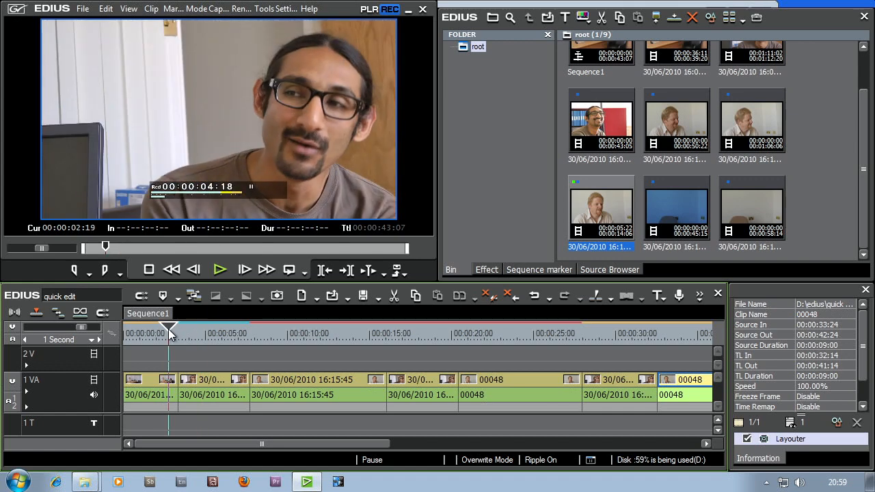
{"action": "key", "text": "space"}
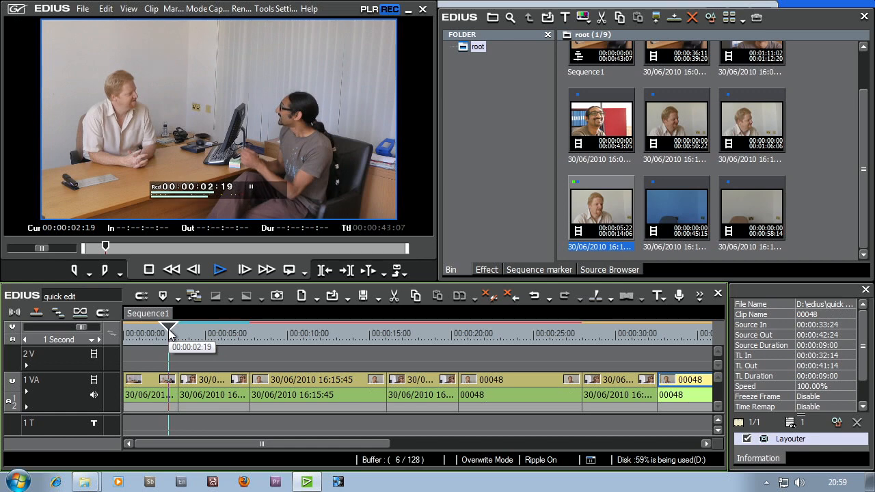
{"action": "key", "text": "space"}
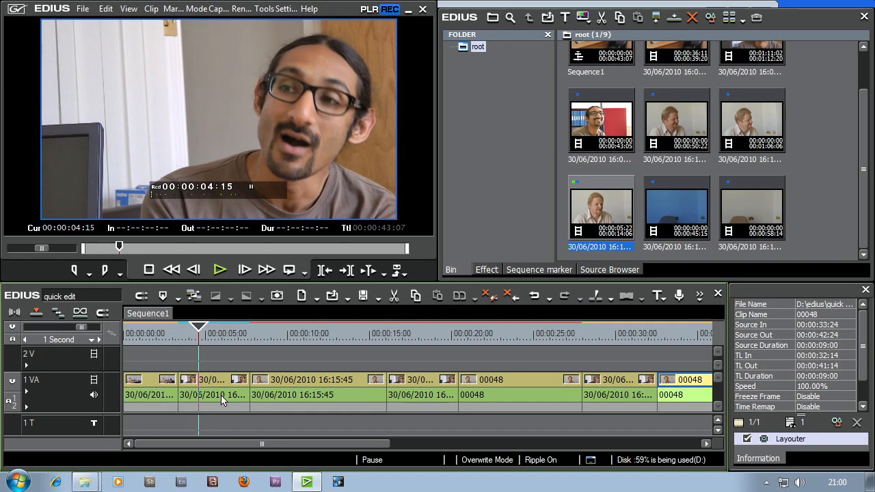
Step: Select the empty mixer strips beneath the first three clips on track 1 VA one after another, ending on the first clip's audio
{"action": "left_click", "coordinate": [151, 408]}
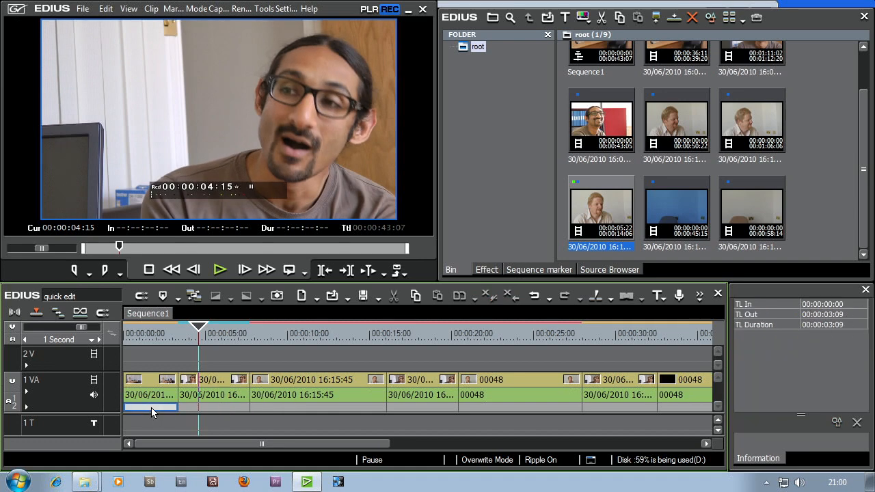
{"action": "left_click", "coordinate": [202, 408]}
{"action": "left_click", "coordinate": [261, 406]}
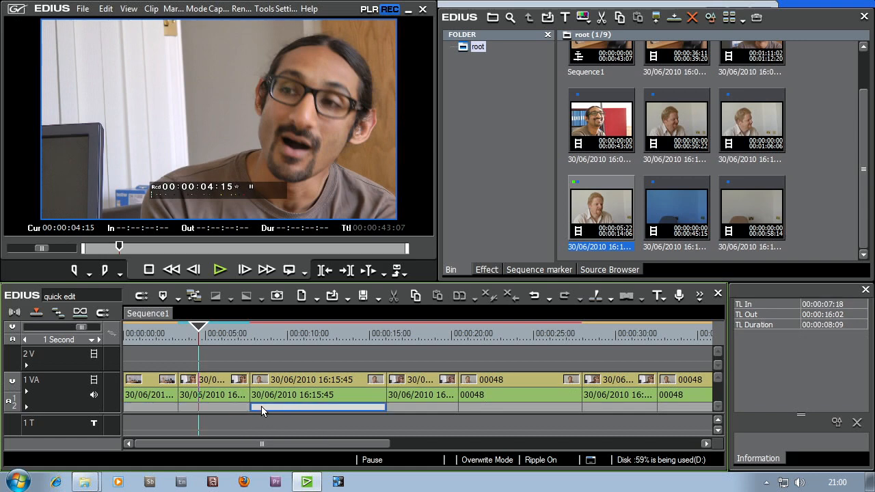
{"action": "left_click", "coordinate": [225, 409]}
{"action": "left_click", "coordinate": [159, 411]}
{"action": "left_click", "coordinate": [153, 401]}
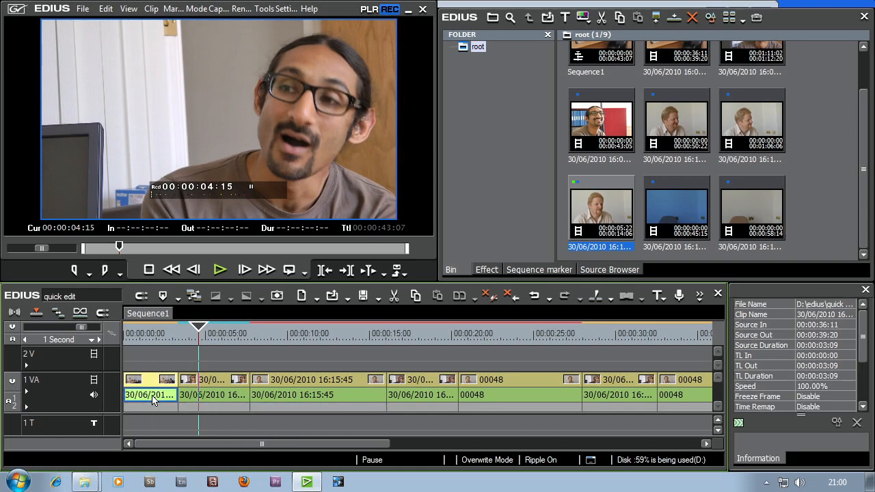
Step: Expand the audio waveforms on track 1 VA and enlarge the track area and timeline to reveal audio tracks 1 A and 2 A
{"action": "left_click", "coordinate": [25, 394]}
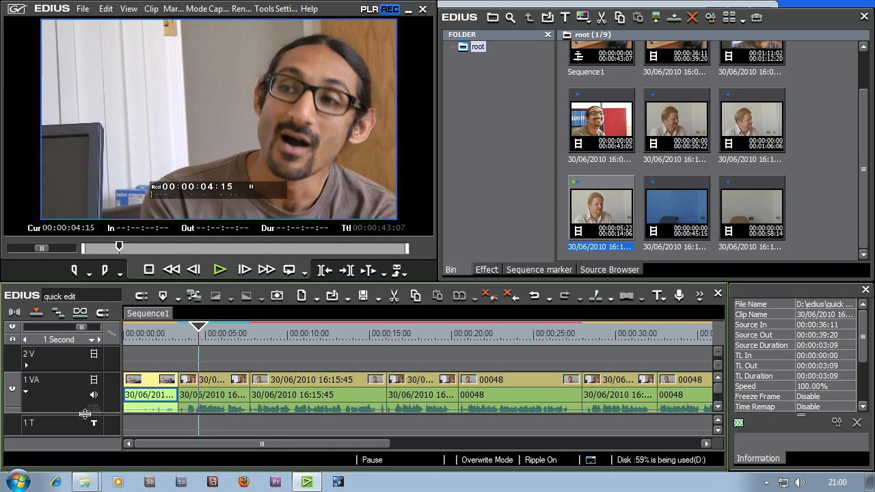
{"action": "left_click_drag", "start_coordinate": [86, 420], "coordinate": [87, 437]}
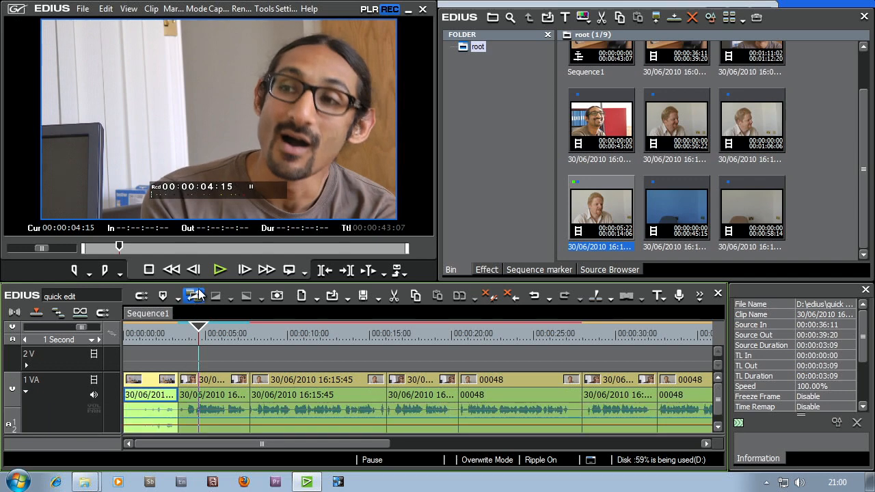
{"action": "left_click_drag", "start_coordinate": [198, 277], "coordinate": [179, 257]}
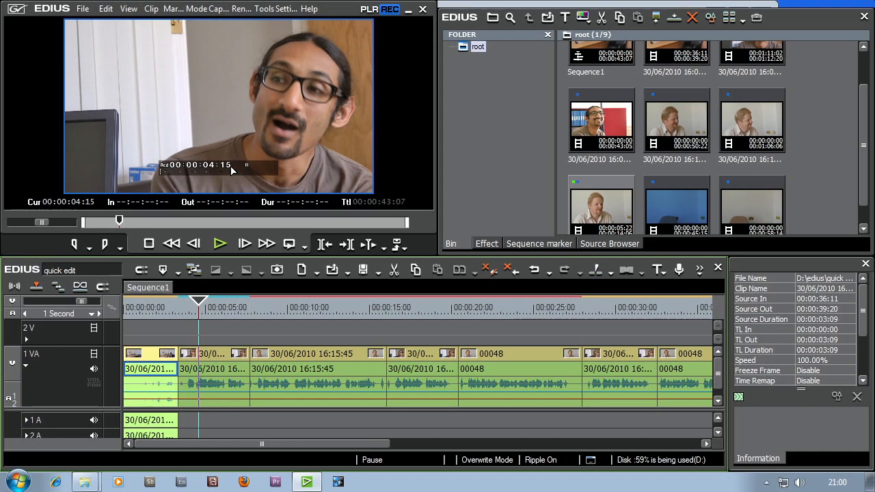
{"action": "left_click_drag", "start_coordinate": [200, 259], "coordinate": [198, 240]}
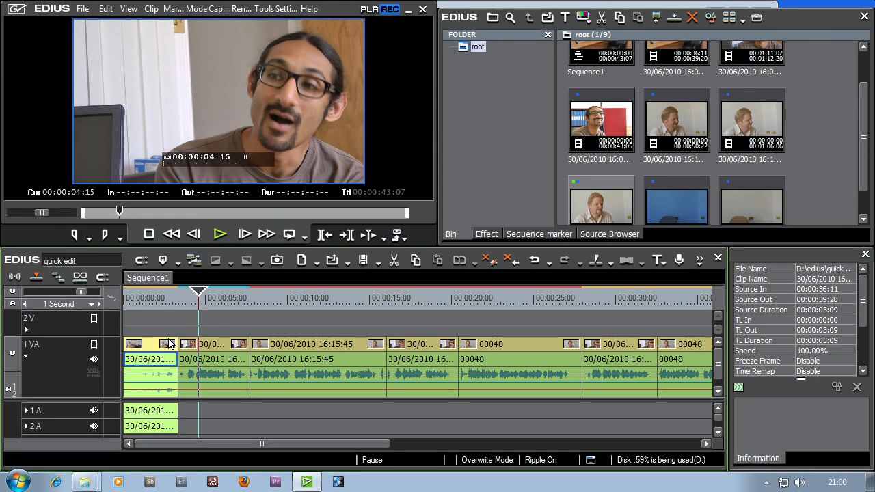
Step: Examine the waveforms around the first cut at a closer timeline zoom and play across it from about 00:00:02:10
{"action": "left_click_drag", "start_coordinate": [200, 296], "coordinate": [172, 298]}
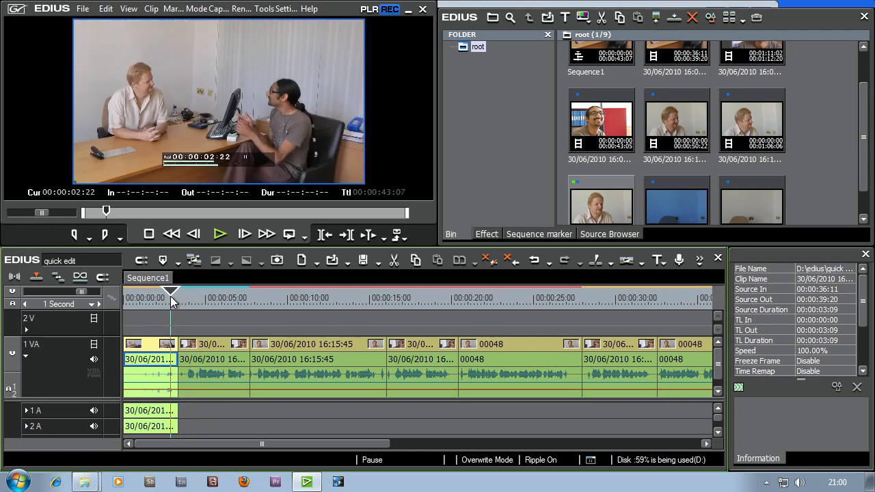
{"action": "scroll", "coordinate": [146, 356], "scroll_direction": "down", "scroll_amount": 1}
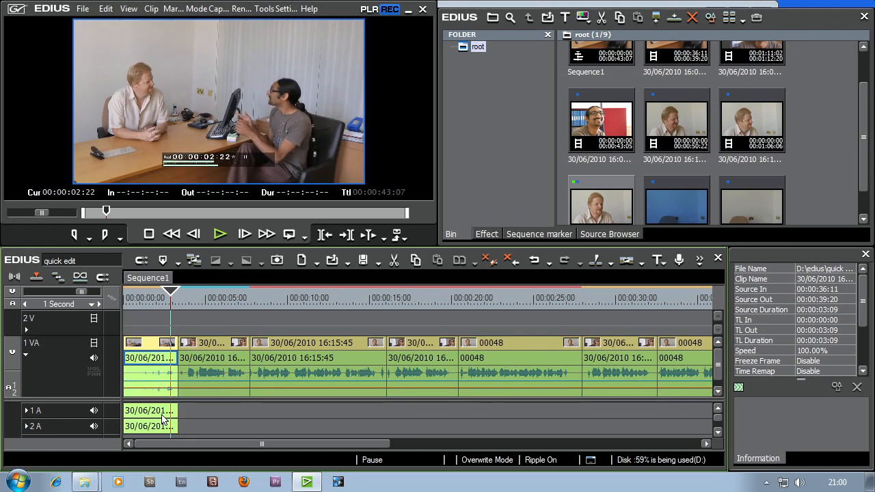
{"action": "left_click", "coordinate": [217, 371]}
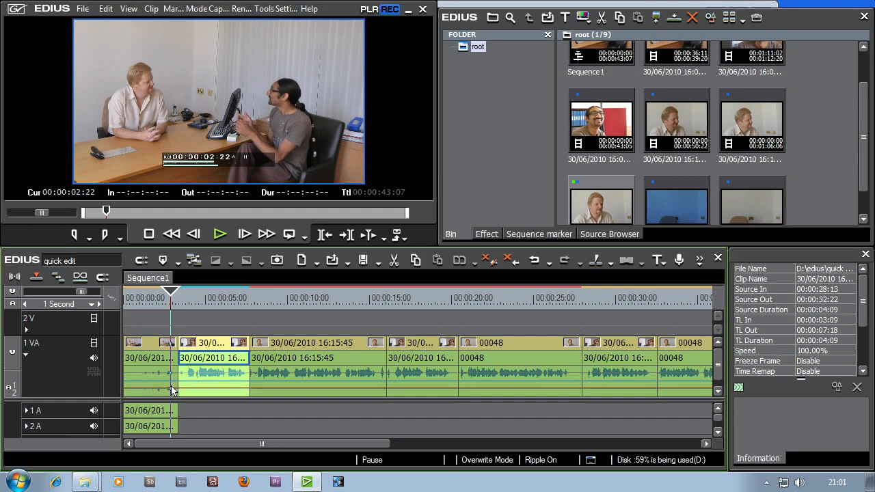
{"action": "left_click", "coordinate": [162, 298]}
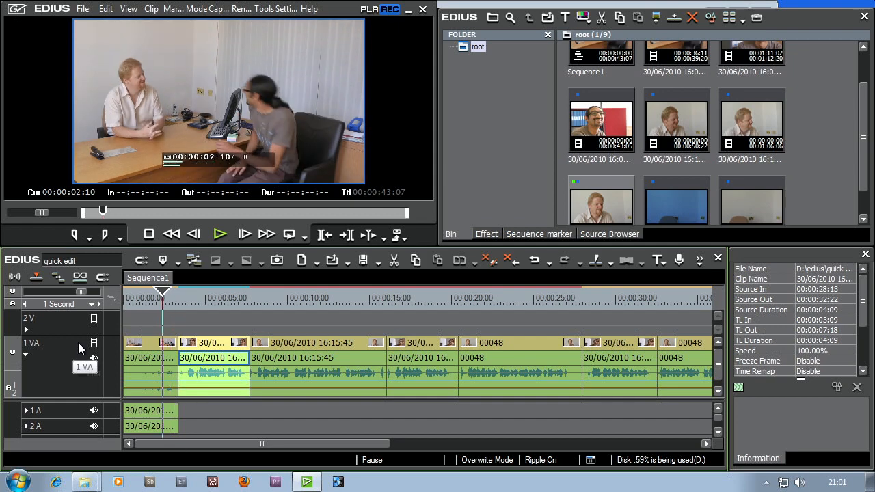
{"action": "left_click_drag", "start_coordinate": [81, 292], "coordinate": [44, 291]}
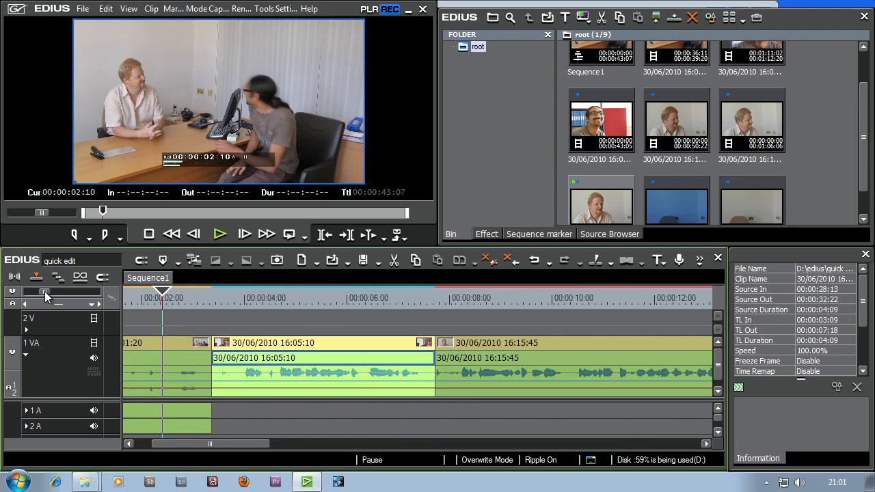
{"action": "left_click", "coordinate": [213, 235]}
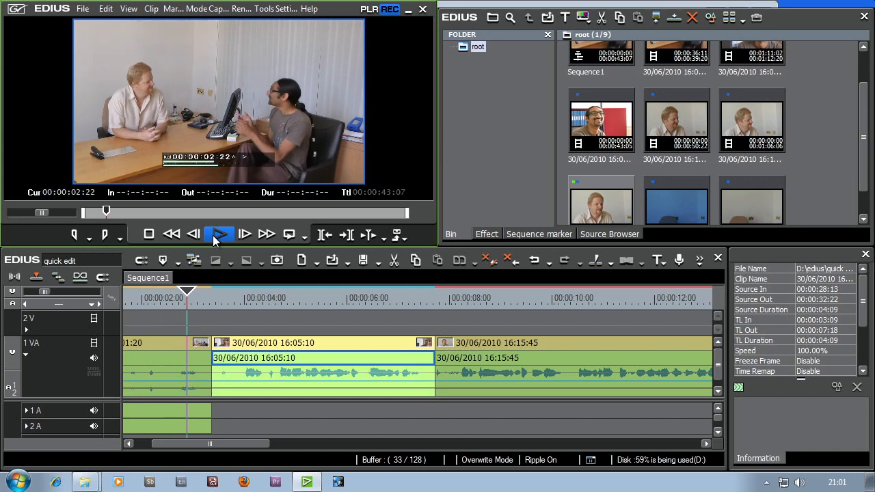
{"action": "left_click", "coordinate": [212, 236]}
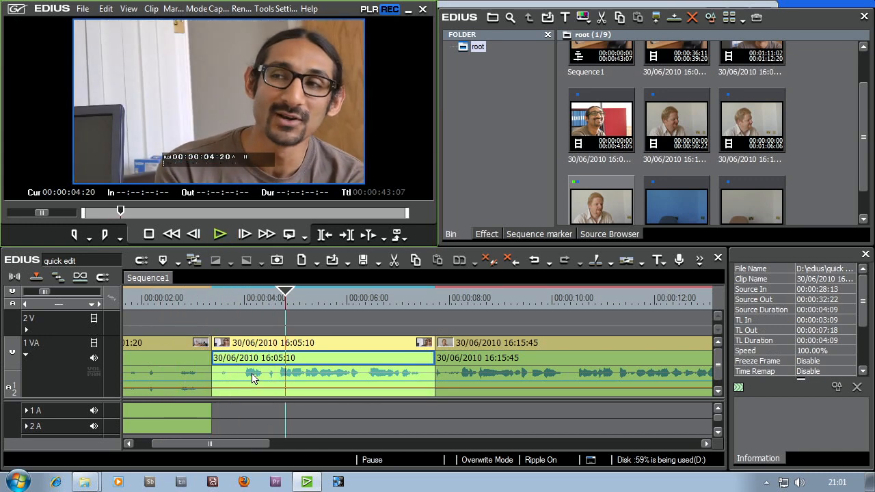
Step: Place the playhead at 00:00:04:10 and select the edit points on either side of the first cut in turn to compare them
{"action": "left_click_drag", "start_coordinate": [219, 293], "coordinate": [267, 301]}
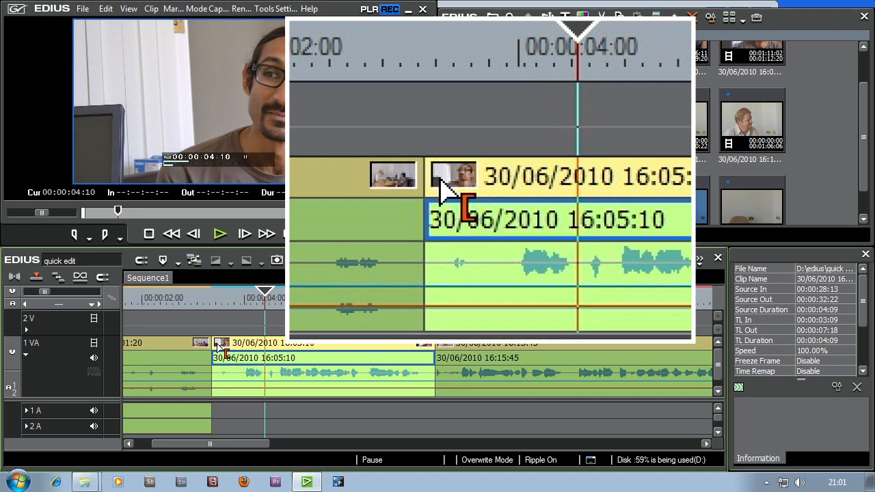
{"action": "left_click", "coordinate": [218, 345]}
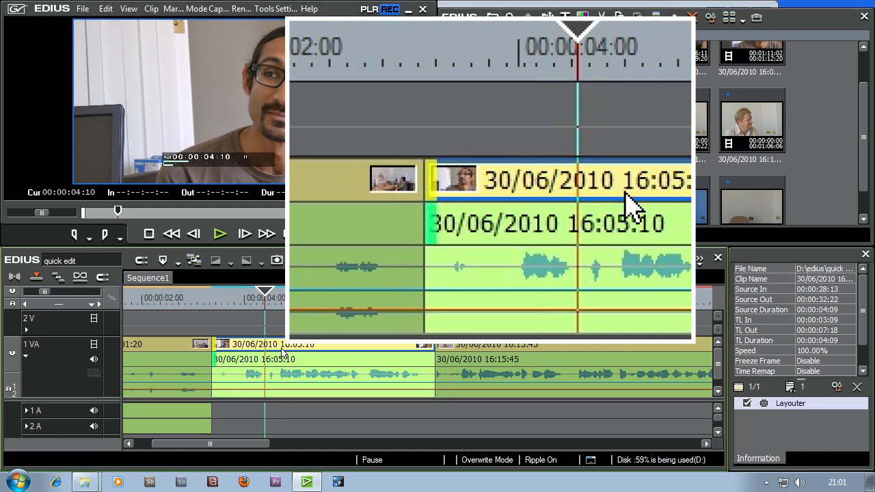
{"action": "left_click", "coordinate": [207, 349]}
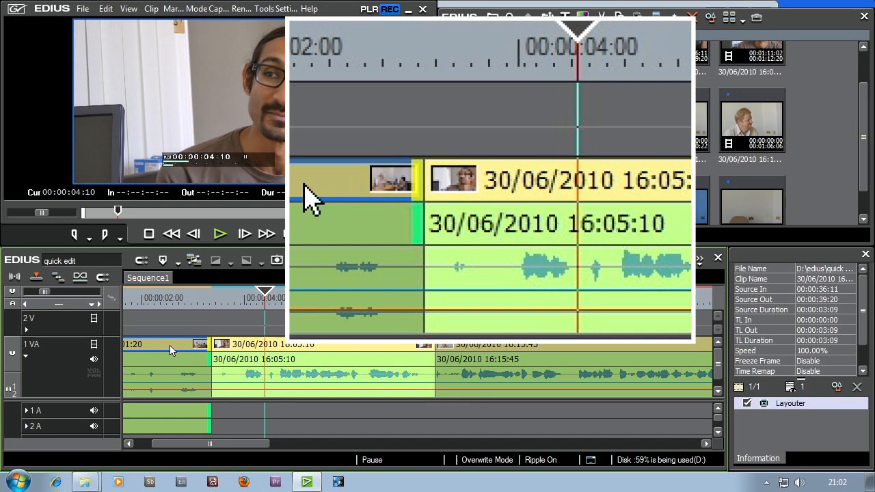
{"action": "left_click", "coordinate": [213, 347]}
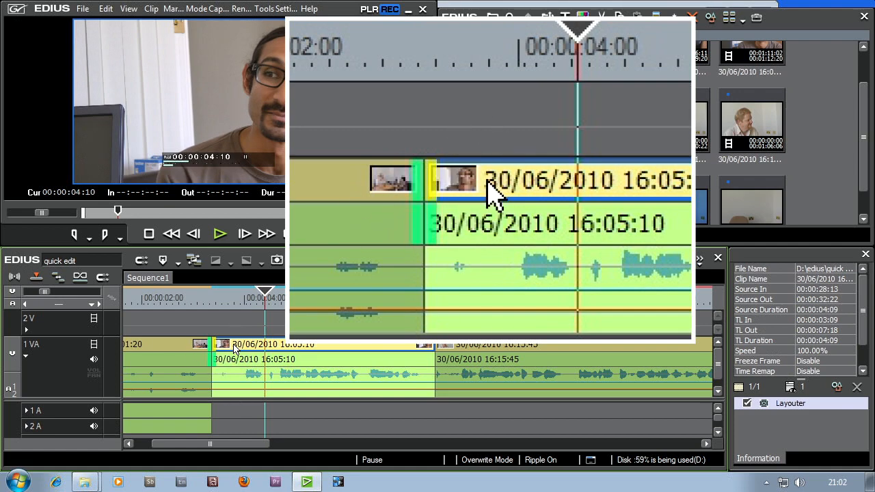
{"action": "left_click", "coordinate": [189, 352]}
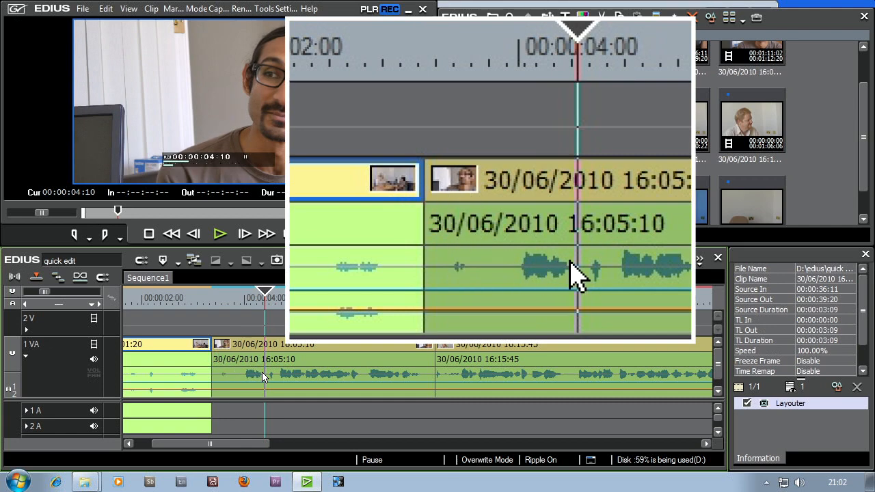
Step: Try trimming the second clip's in point to the playhead at 00:00:04:10, and undo the trim
{"action": "left_click", "coordinate": [217, 350]}
{"action": "left_click_drag", "start_coordinate": [216, 350], "coordinate": [242, 350]}
{"action": "mouse_move", "coordinate": [250, 349]}
{"action": "left_mouse_down"}
{"action": "mouse_move", "coordinate": [269, 351]}
{"action": "mouse_move", "coordinate": [240, 350]}
{"action": "mouse_move", "coordinate": [282, 349]}
{"action": "mouse_move", "coordinate": [265, 350]}
{"action": "left_mouse_up"}
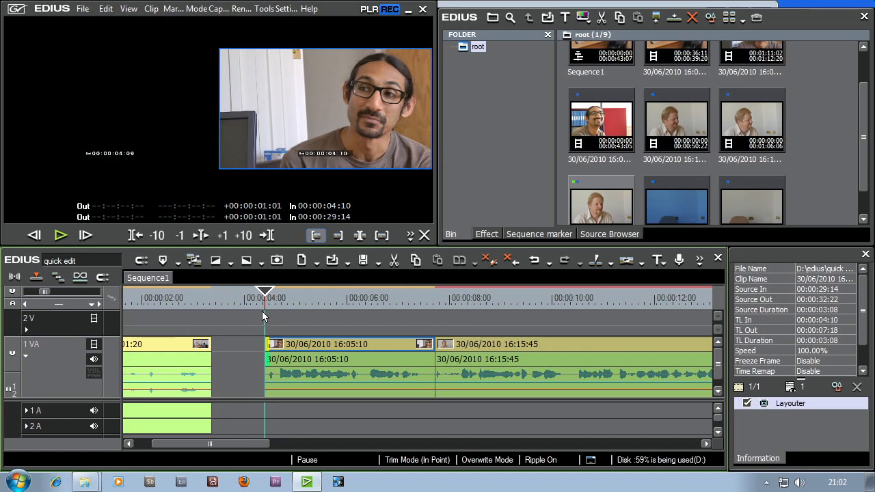
{"action": "mouse_move", "coordinate": [266, 295]}
{"action": "left_mouse_down"}
{"action": "mouse_move", "coordinate": [276, 295]}
{"action": "mouse_move", "coordinate": [256, 297]}
{"action": "mouse_move", "coordinate": [267, 297]}
{"action": "mouse_move", "coordinate": [258, 305]}
{"action": "left_mouse_up"}
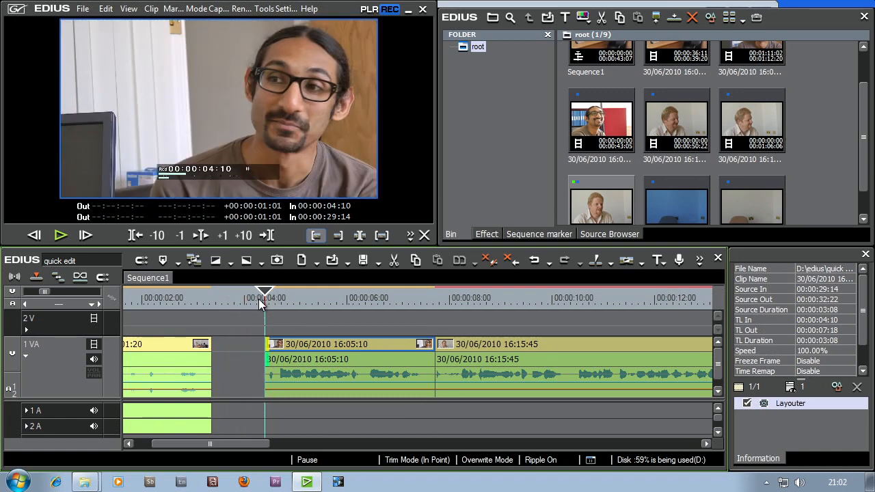
{"action": "left_click", "coordinate": [273, 351]}
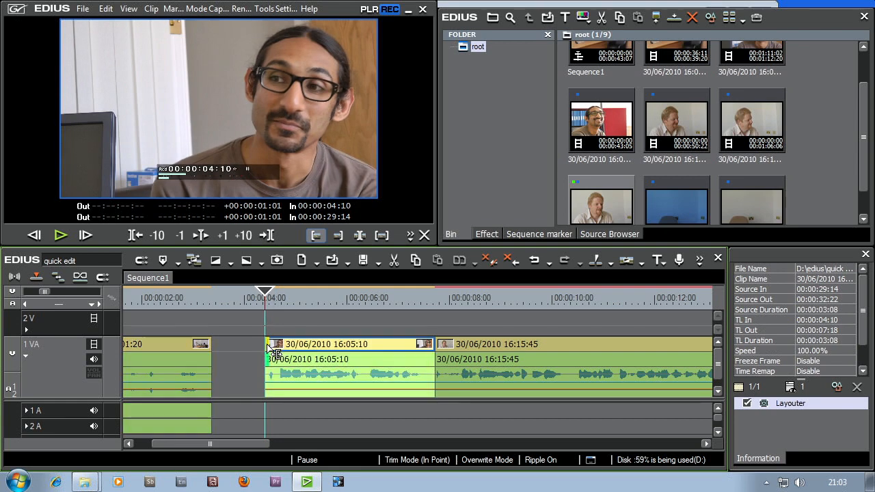
{"action": "left_click", "coordinate": [533, 263]}
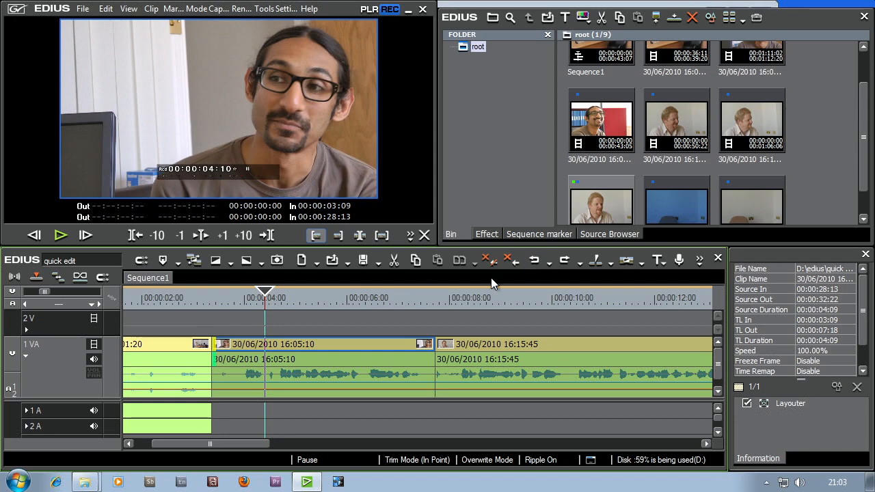
Step: Move the playhead into the third clip at 00:00:09:13 and leave trim mode
{"action": "left_click_drag", "start_coordinate": [288, 295], "coordinate": [517, 306]}
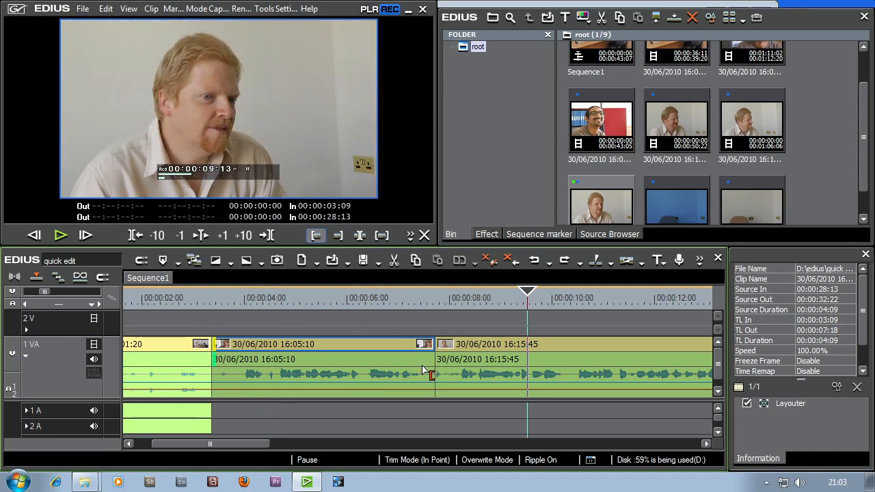
{"action": "key", "text": "F5"}
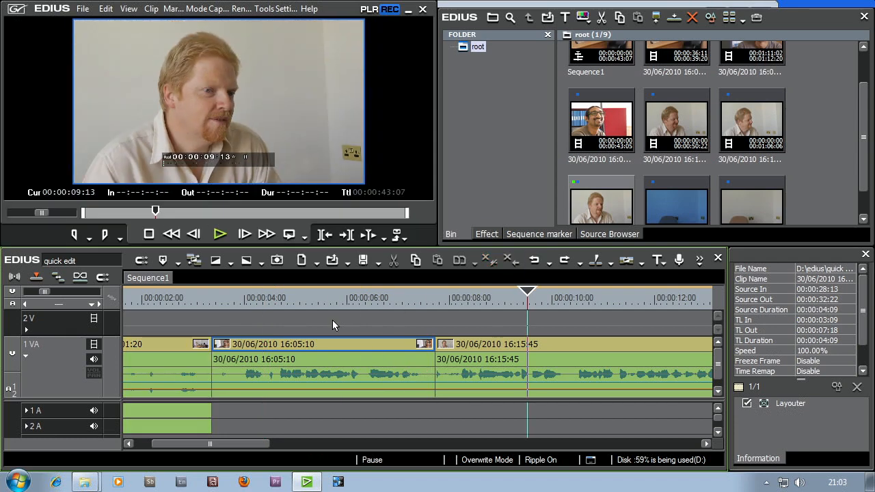
Step: Trim the second clip's in point to 00:00:04:10 on the timeline and play across the gap from 00:00:02:18
{"action": "left_click", "coordinate": [217, 349]}
{"action": "left_click_drag", "start_coordinate": [219, 349], "coordinate": [273, 354]}
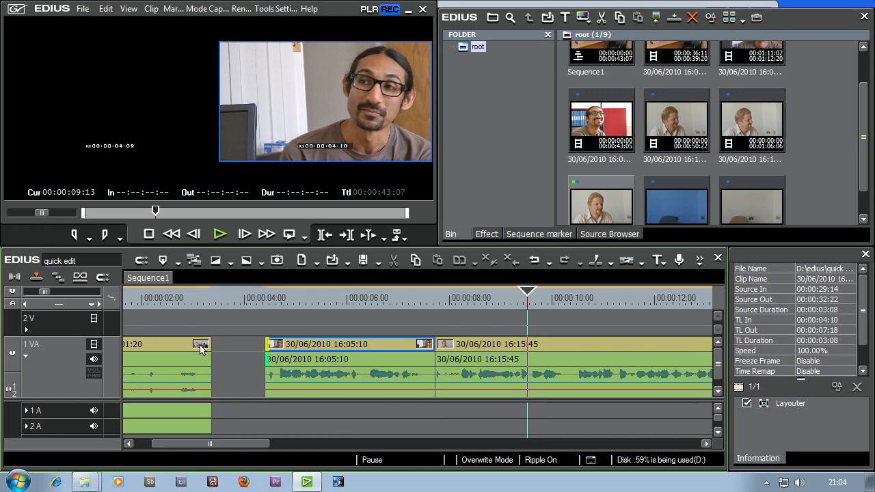
{"action": "left_click", "coordinate": [180, 298]}
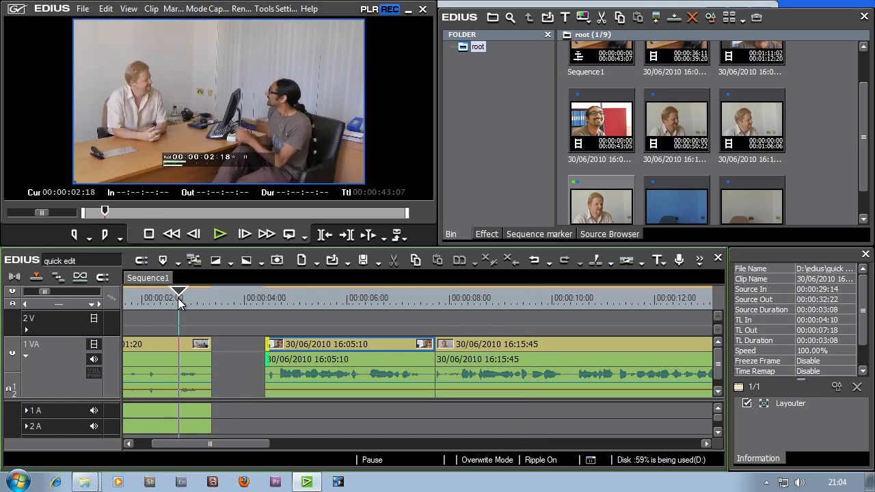
{"action": "left_click", "coordinate": [219, 238]}
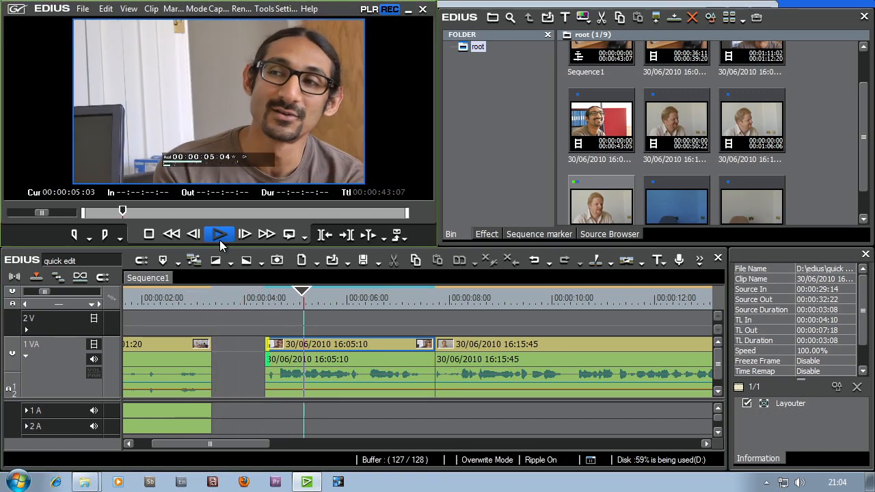
{"action": "left_click", "coordinate": [219, 238]}
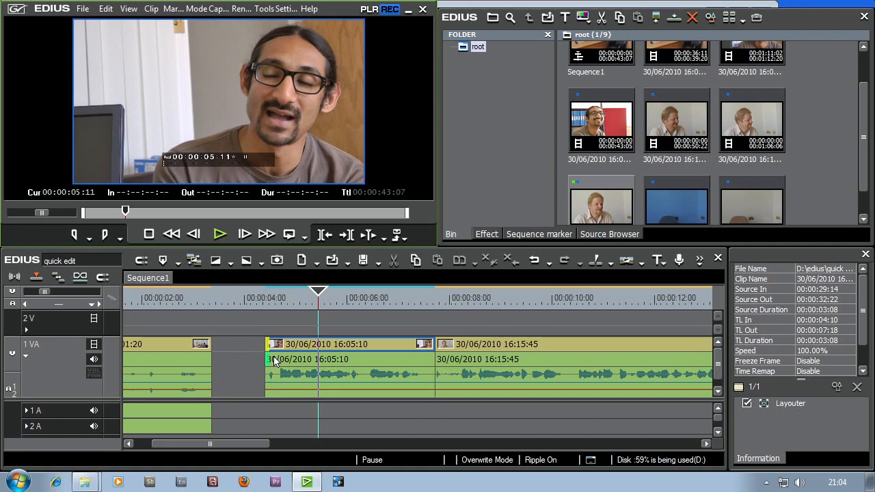
Step: Delete the gap ahead of the second clip and play across the first cut from 00:00:02:17
{"action": "right_click", "coordinate": [234, 362]}
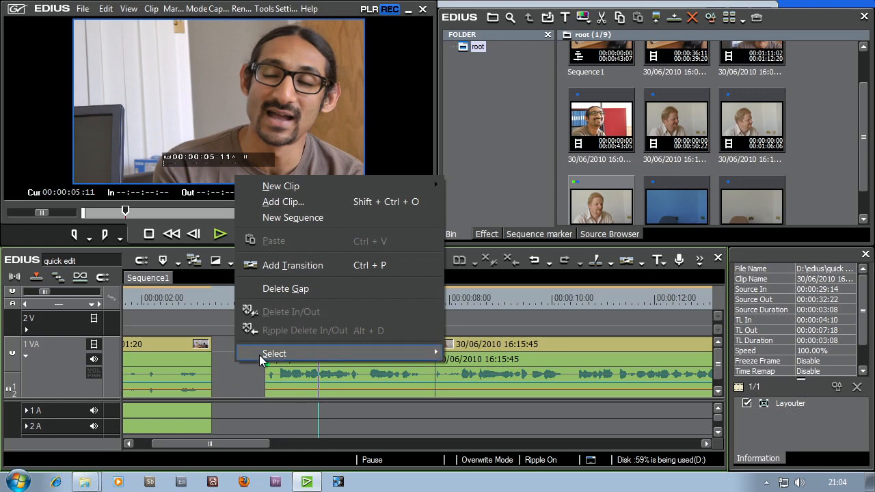
{"action": "left_click", "coordinate": [288, 290]}
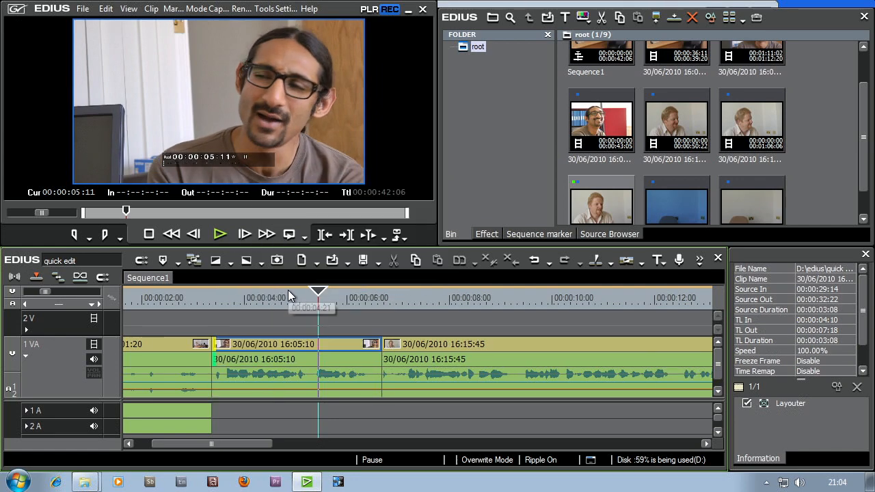
{"action": "left_click", "coordinate": [176, 300]}
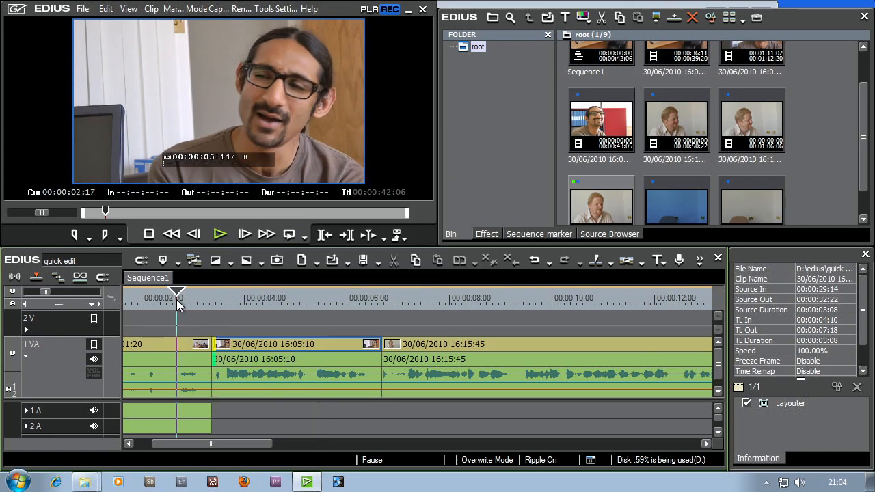
{"action": "left_click", "coordinate": [222, 234]}
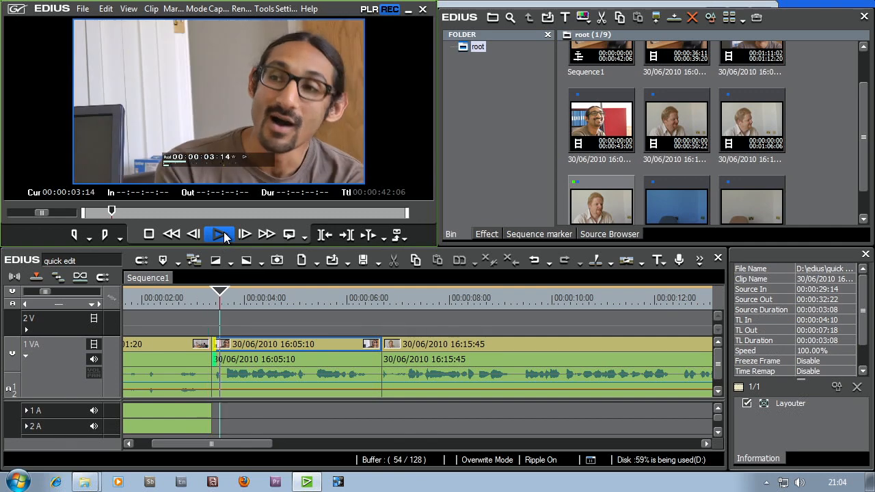
{"action": "key", "text": "space"}
Step: Replay the first cut from 00:00:02:20 and again from 00:00:02:23 to check its timing
{"action": "left_click", "coordinate": [182, 300]}
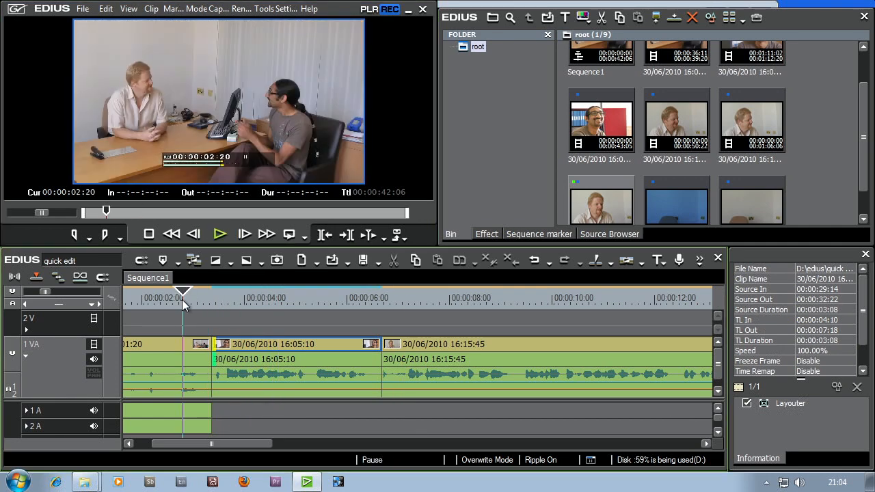
{"action": "left_click", "coordinate": [222, 235]}
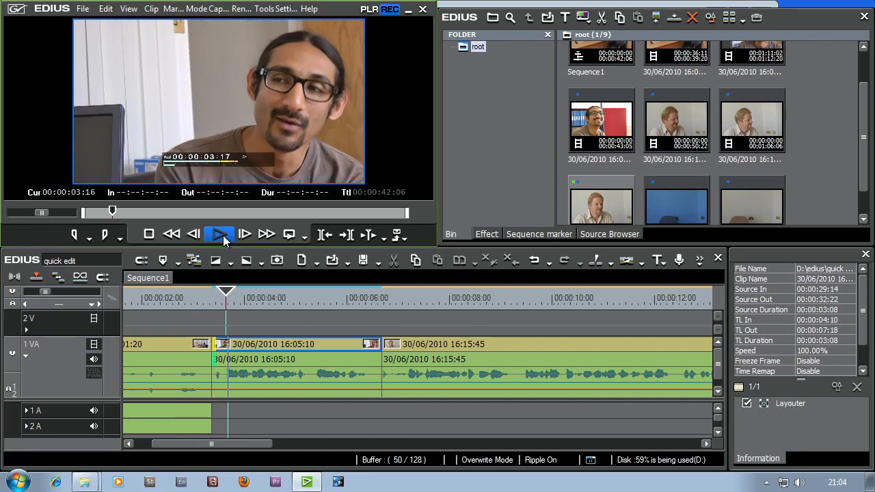
{"action": "left_click", "coordinate": [189, 301]}
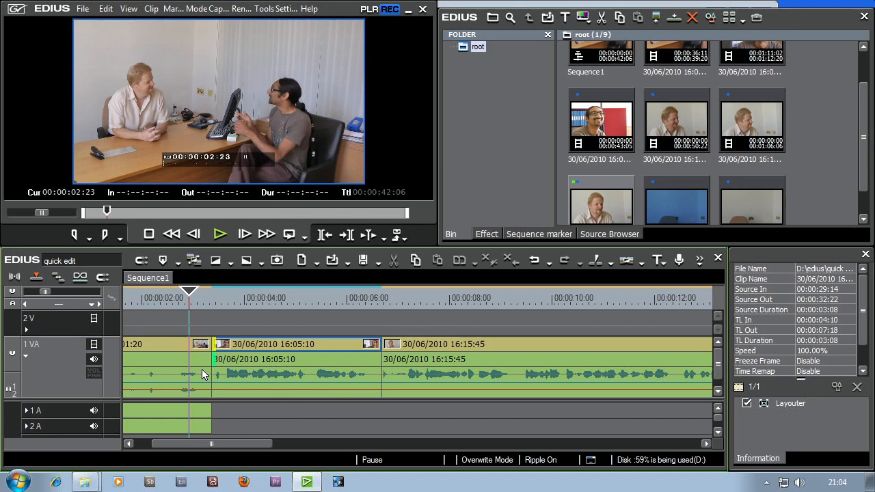
{"action": "left_click", "coordinate": [220, 234]}
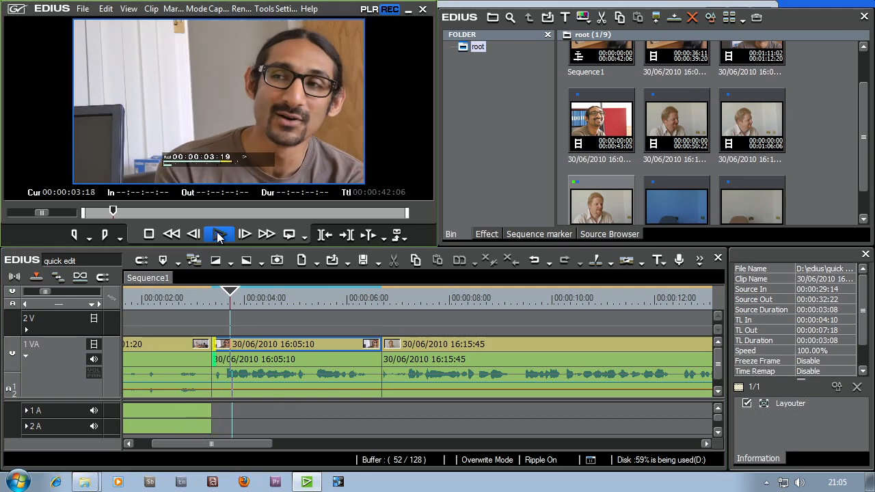
{"action": "left_click", "coordinate": [218, 235]}
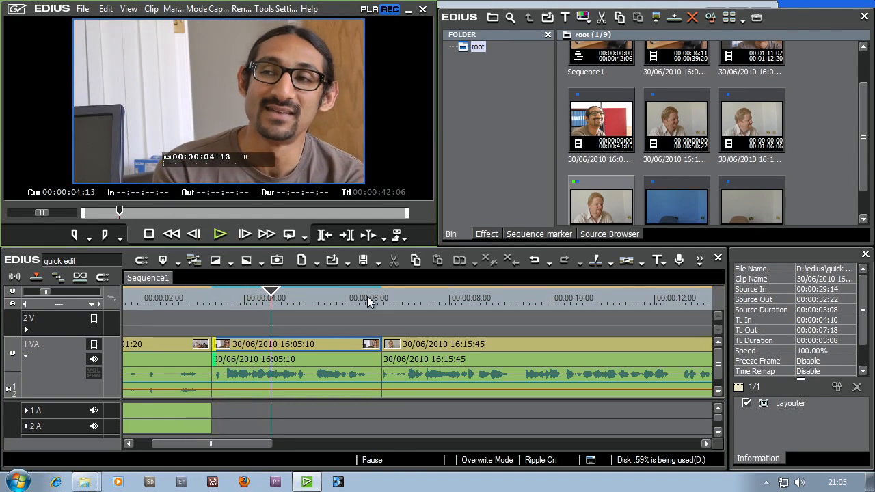
Step: Play across the second cut from 00:00:05:15 into the third clip
{"action": "left_click_drag", "start_coordinate": [367, 299], "coordinate": [321, 301]}
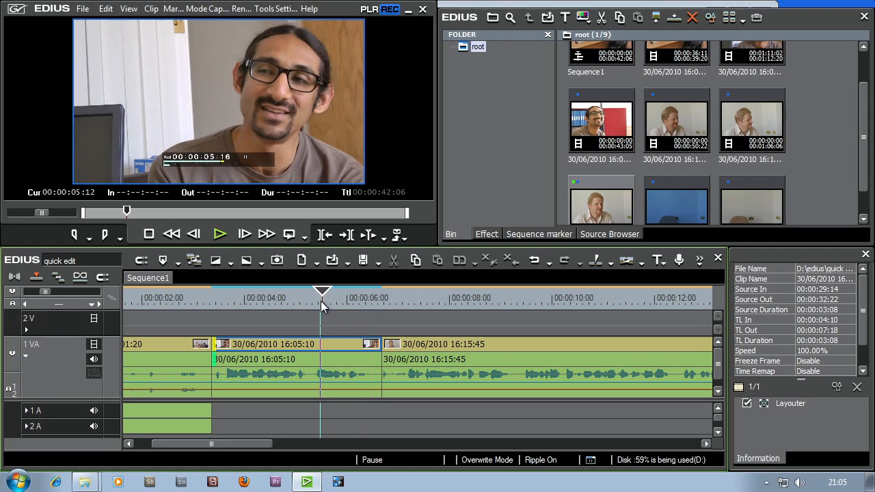
{"action": "left_click", "coordinate": [220, 235]}
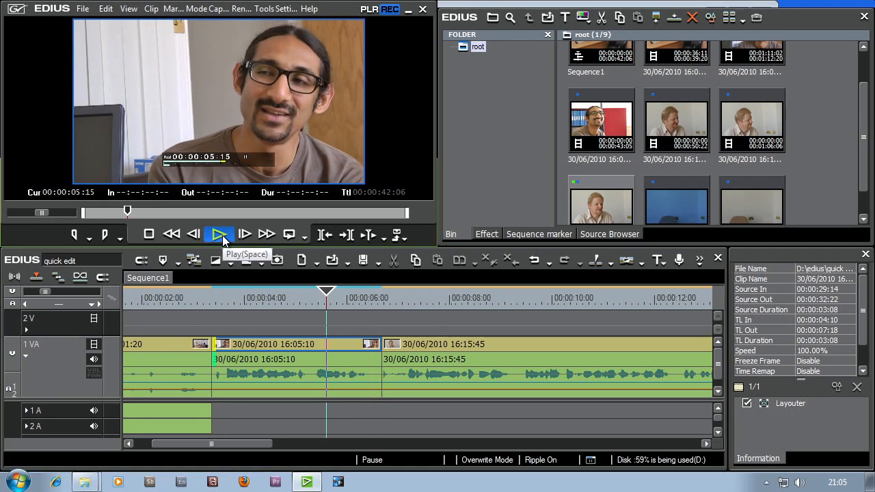
{"action": "left_click", "coordinate": [220, 234]}
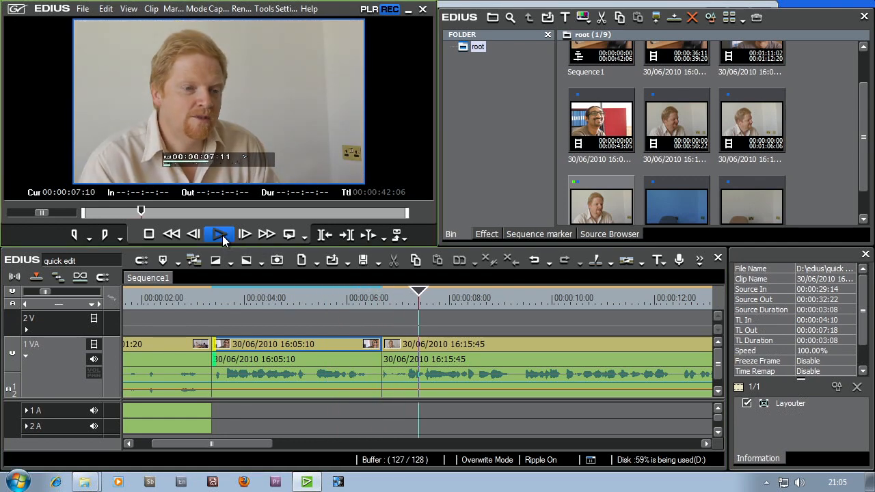
{"action": "left_click", "coordinate": [223, 235]}
Step: Try trimming the third clip's in point to 00:00:07:03 and deleting the gap before it, and undo both edits
{"action": "left_click", "coordinate": [347, 300]}
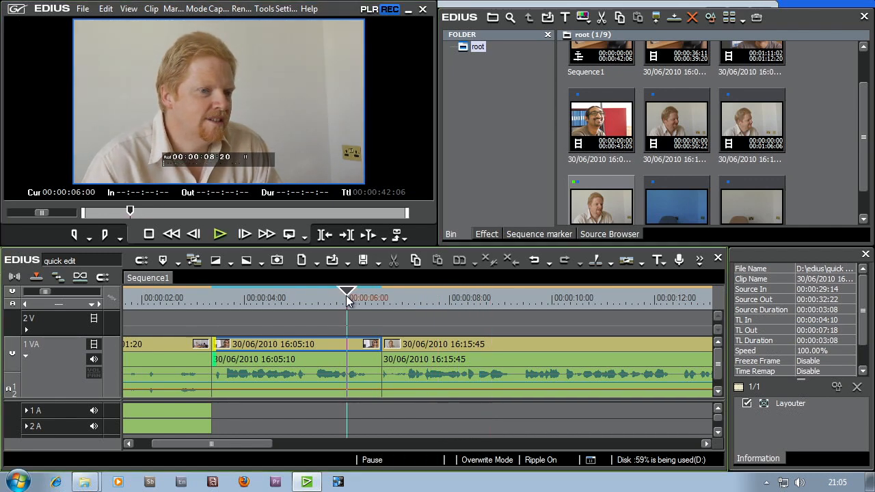
{"action": "left_click_drag", "start_coordinate": [348, 300], "coordinate": [404, 307]}
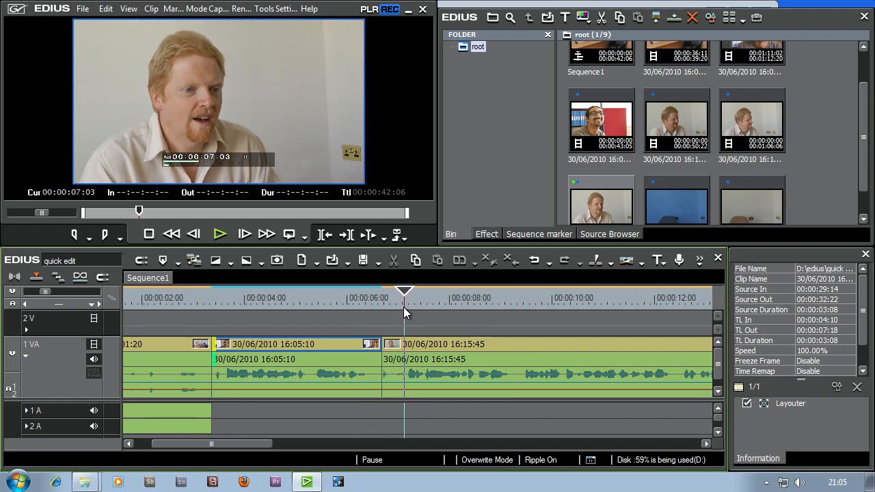
{"action": "left_click", "coordinate": [390, 349]}
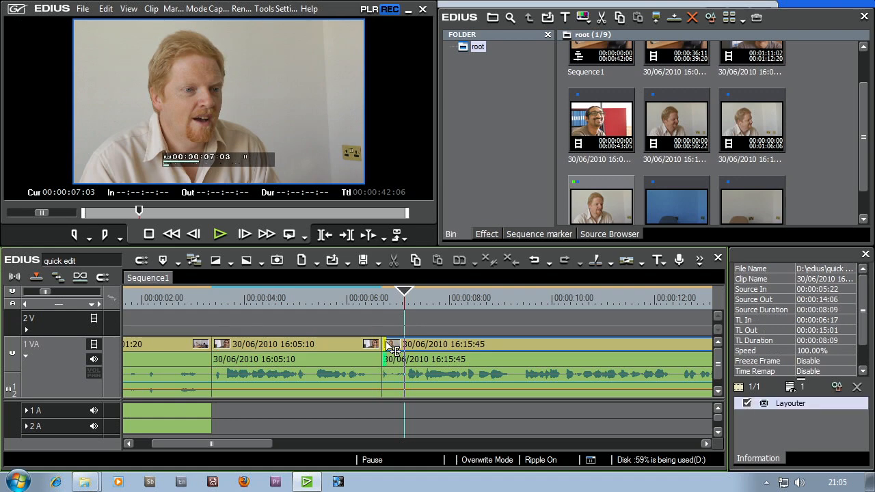
{"action": "key", "text": "n"}
{"action": "right_click", "coordinate": [395, 350]}
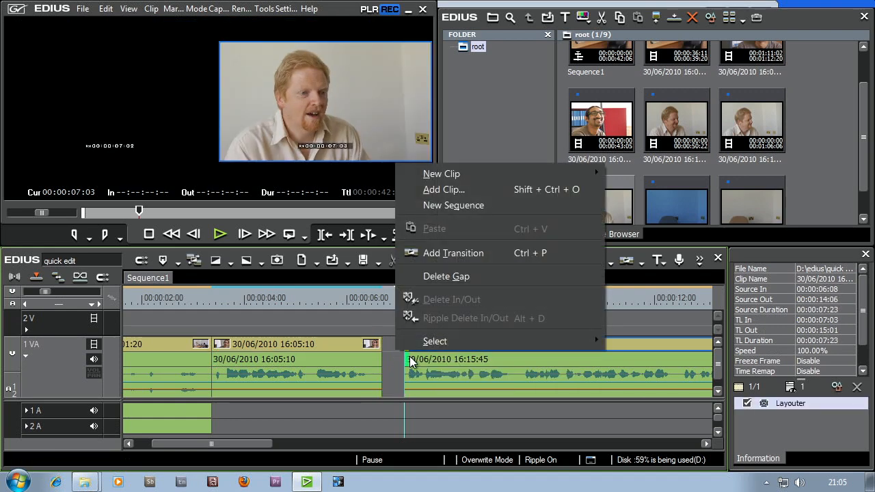
{"action": "left_click", "coordinate": [446, 277]}
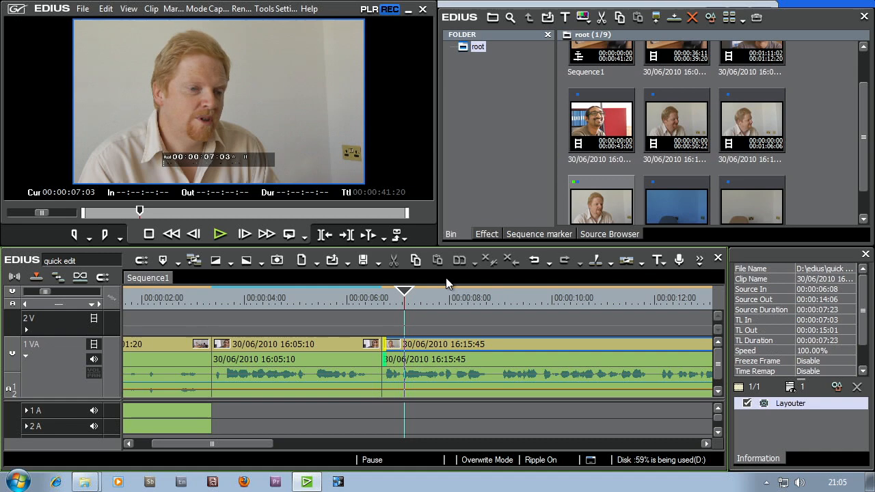
{"action": "left_click", "coordinate": [536, 261]}
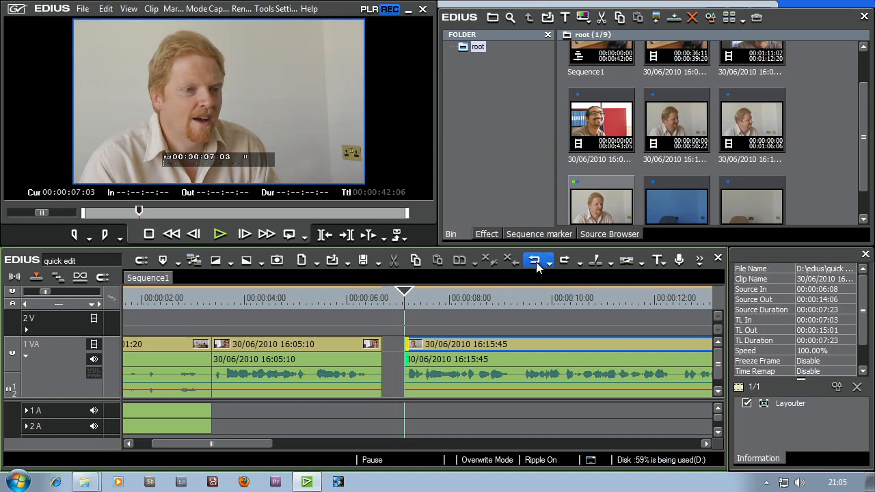
{"action": "left_click", "coordinate": [537, 262]}
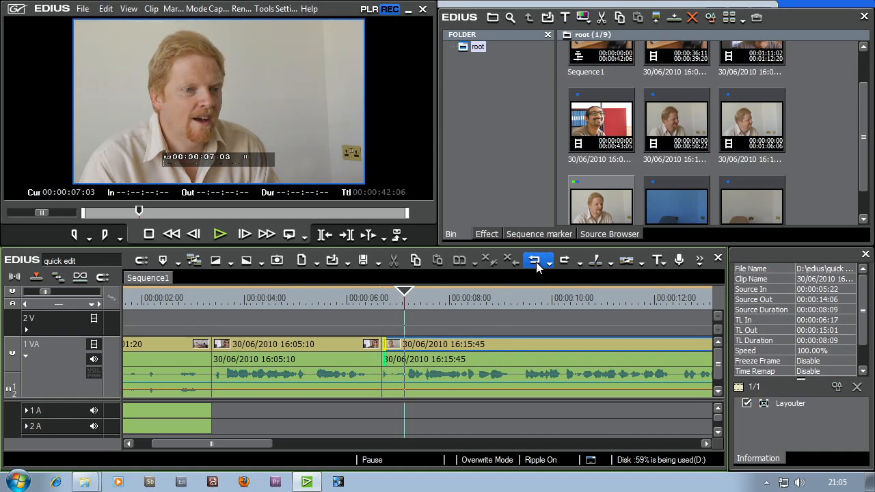
Step: Switch the timeline to Insert Mode and ripple-trim the third clip's in point to source time 00:00:06:08
{"action": "left_click", "coordinate": [385, 303]}
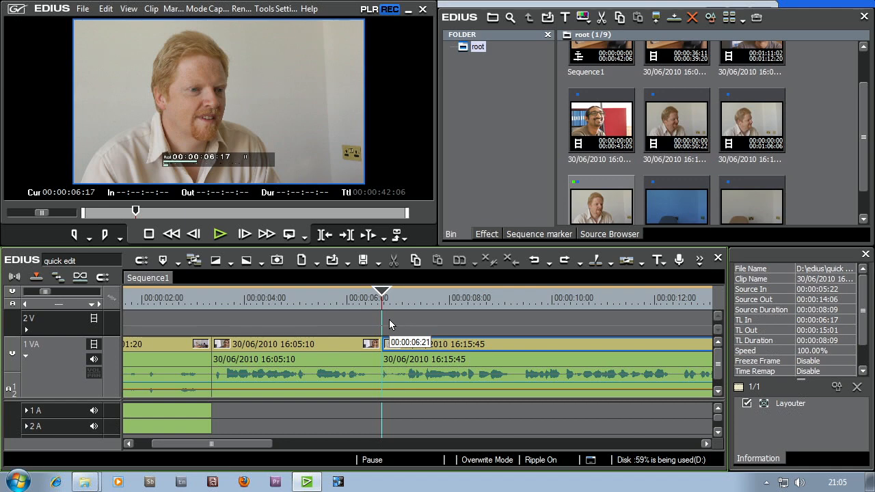
{"action": "left_click", "coordinate": [35, 277]}
{"action": "left_click_drag", "start_coordinate": [392, 347], "coordinate": [418, 350]}
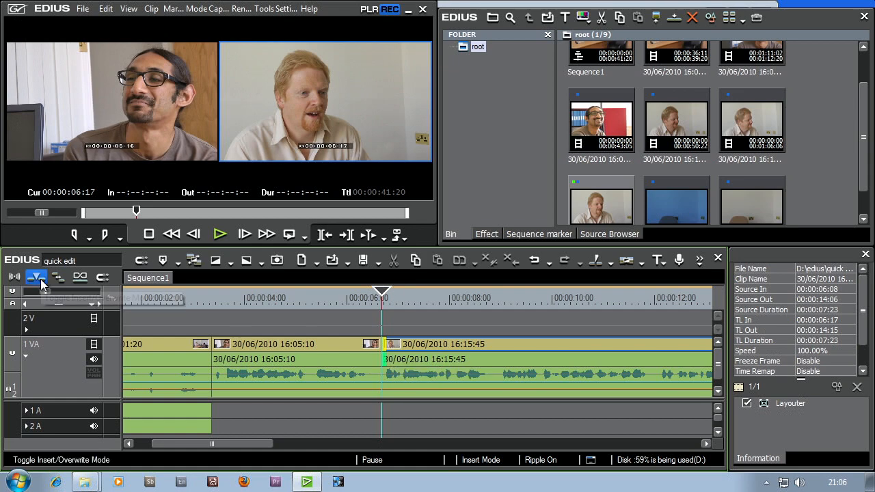
Step: Play across the trimmed second cut from 00:00:05:15
{"action": "left_click", "coordinate": [327, 296]}
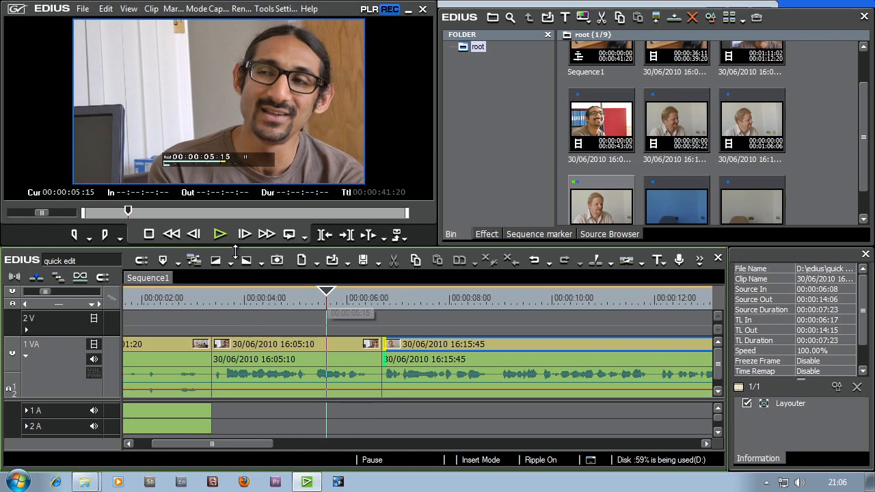
{"action": "left_click", "coordinate": [220, 236]}
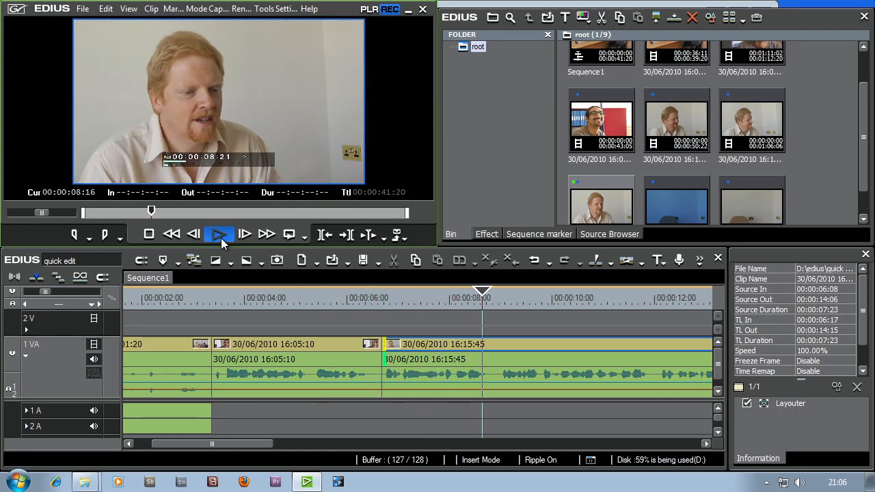
{"action": "left_click", "coordinate": [221, 236]}
Step: Place the playhead shortly before the third cut and play across it into the fourth clip
{"action": "left_click_drag", "start_coordinate": [266, 443], "coordinate": [336, 443]}
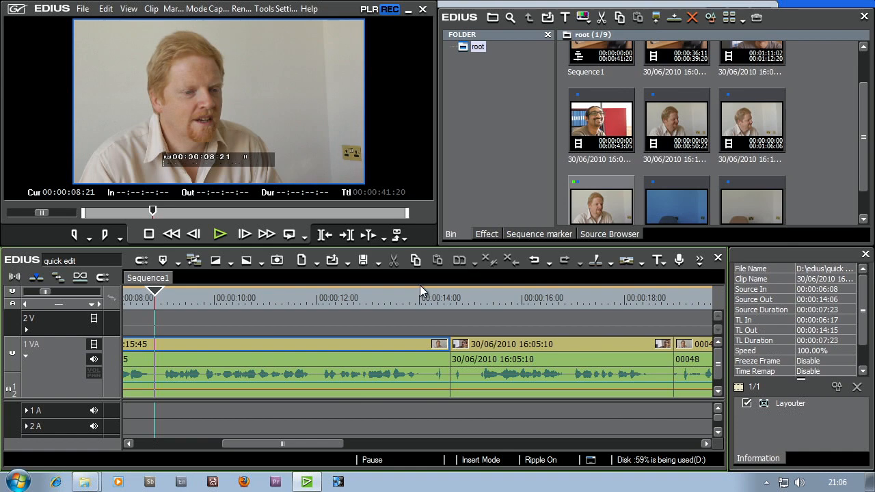
{"action": "left_click", "coordinate": [391, 301]}
{"action": "left_click", "coordinate": [219, 234]}
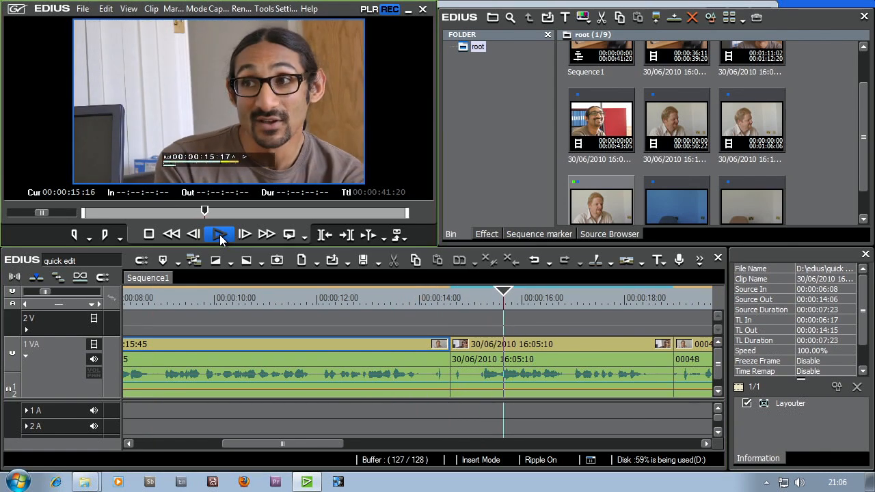
Step: Try tightening the third cut by trimming the third clip's out point to 00:00:14:02 and the fourth clip's in point, and undo the trims
{"action": "mouse_move", "coordinate": [422, 299]}
{"action": "left_mouse_down"}
{"action": "mouse_move", "coordinate": [477, 303]}
{"action": "mouse_move", "coordinate": [398, 312]}
{"action": "mouse_move", "coordinate": [480, 311]}
{"action": "mouse_move", "coordinate": [412, 316]}
{"action": "mouse_move", "coordinate": [422, 316]}
{"action": "left_mouse_up"}
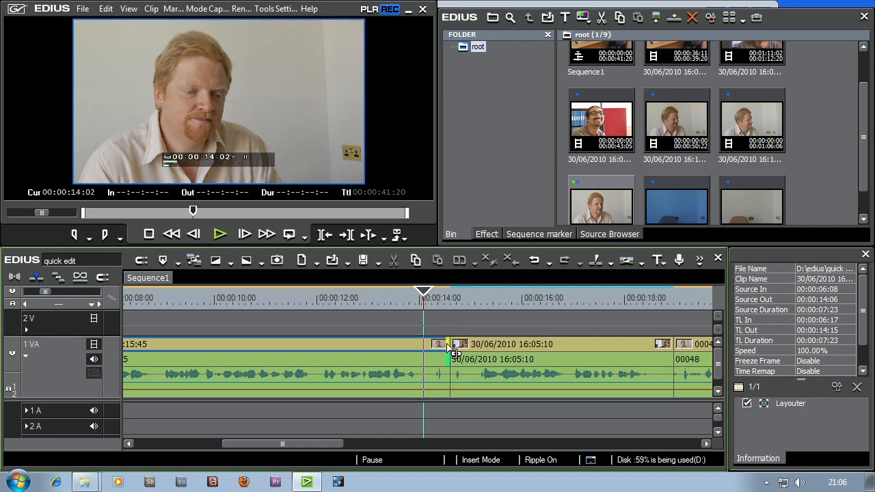
{"action": "mouse_move", "coordinate": [452, 349]}
{"action": "left_mouse_down"}
{"action": "mouse_move", "coordinate": [430, 348]}
{"action": "mouse_move", "coordinate": [465, 350]}
{"action": "left_mouse_up"}
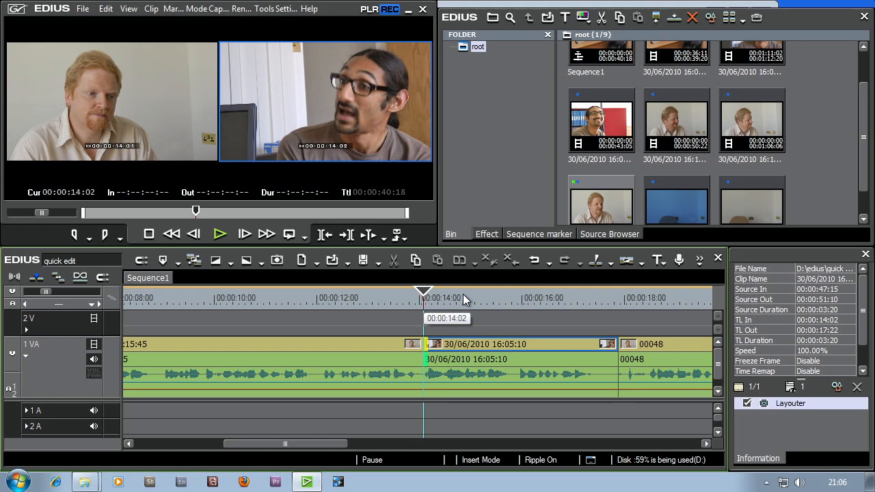
{"action": "left_click", "coordinate": [533, 261]}
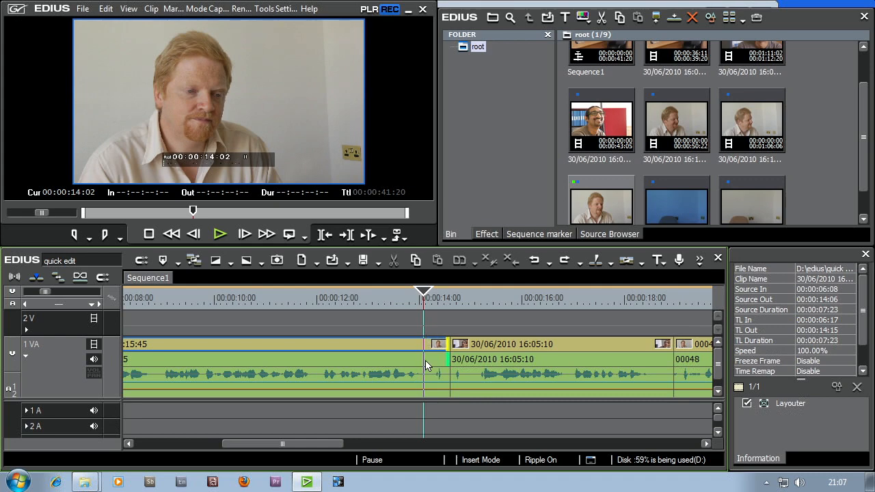
Step: Set the sequence In point at 00:00:14:01 and the Out point at 00:00:15:04 around the third cut
{"action": "left_click_drag", "start_coordinate": [425, 297], "coordinate": [424, 298]}
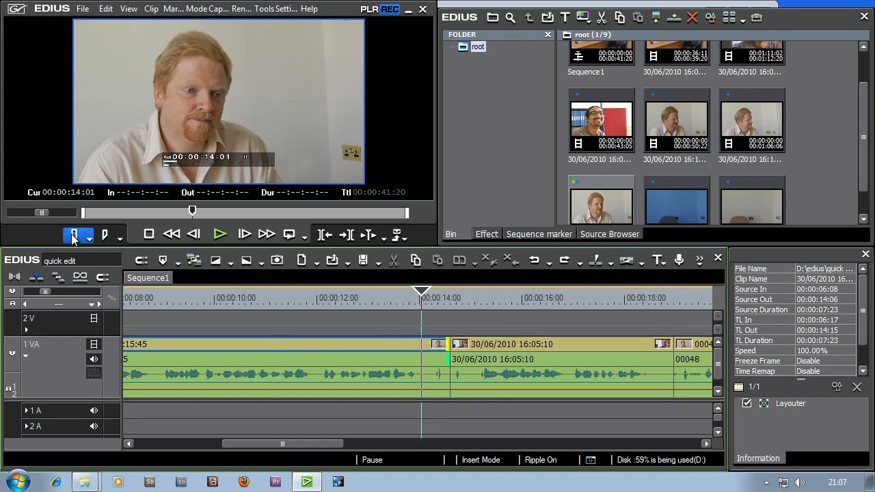
{"action": "left_click", "coordinate": [75, 235]}
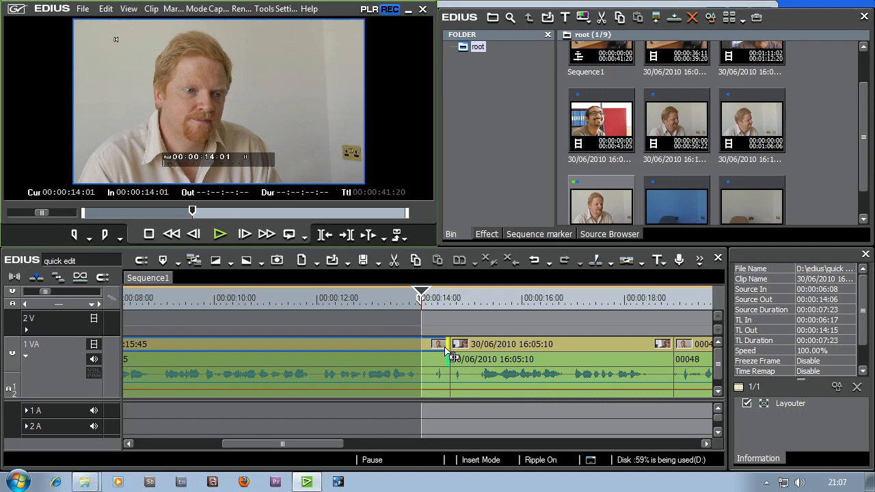
{"action": "left_click_drag", "start_coordinate": [424, 301], "coordinate": [479, 297]}
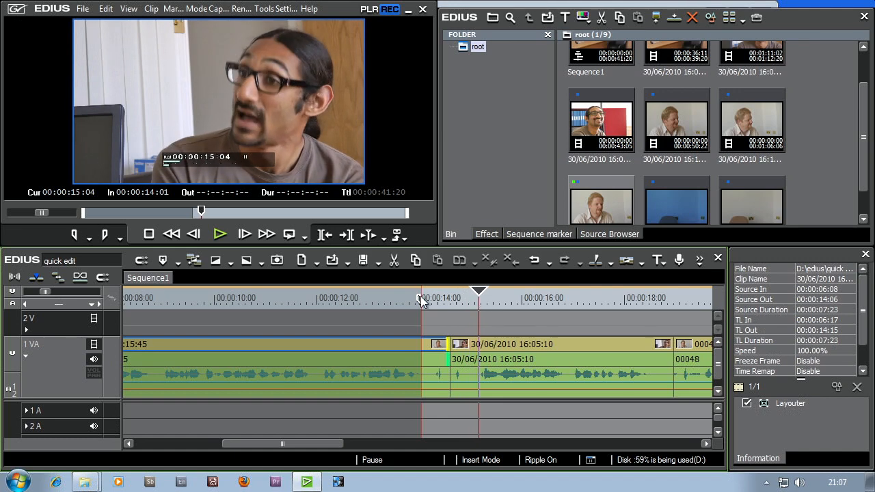
{"action": "left_click", "coordinate": [106, 236]}
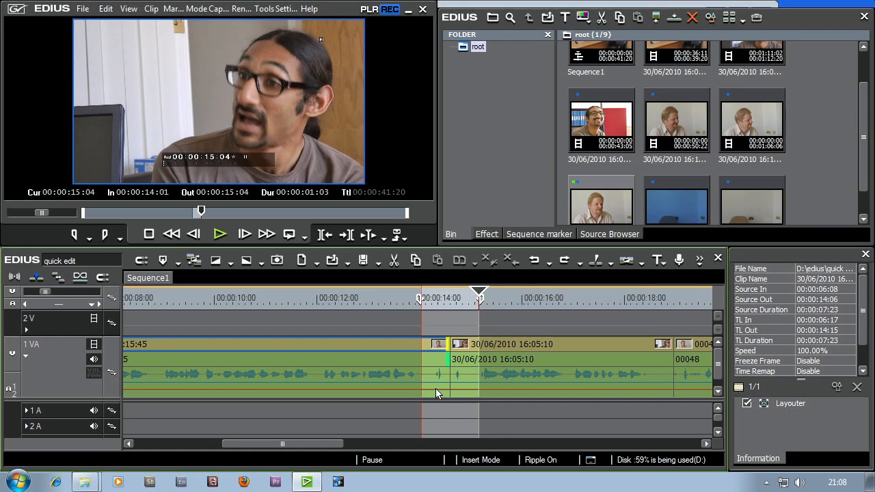
Step: Ripple-delete the section between the In and Out points on the timeline
{"action": "right_click", "coordinate": [450, 325]}
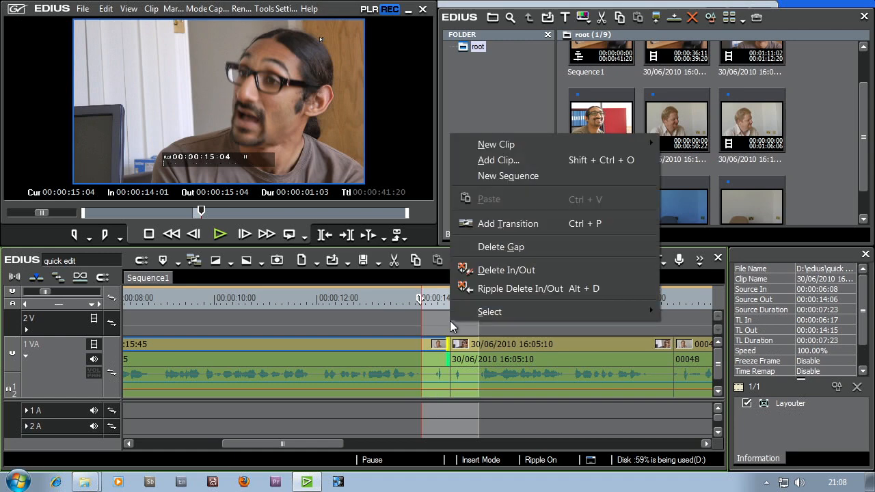
{"action": "right_click", "coordinate": [431, 350]}
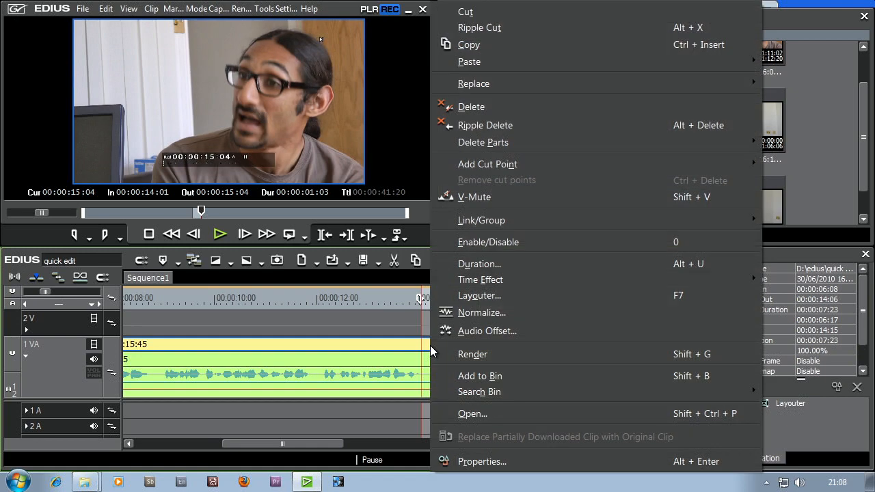
{"action": "left_click", "coordinate": [394, 323]}
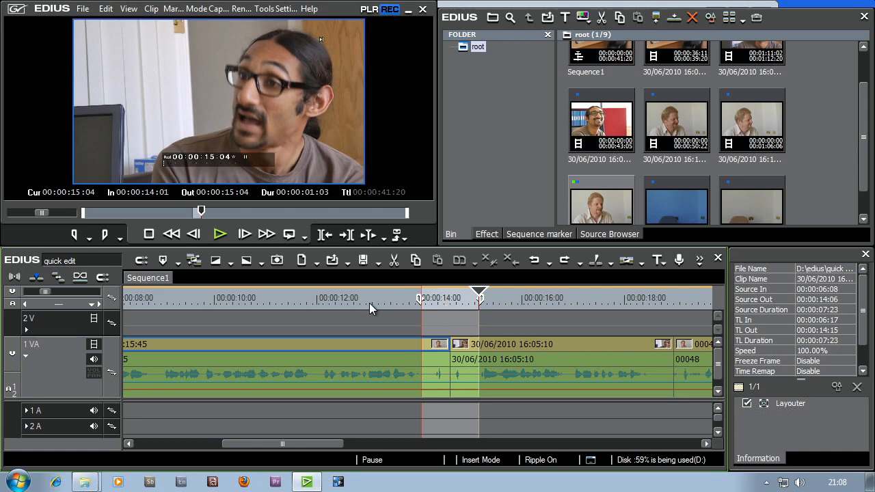
{"action": "right_click", "coordinate": [455, 302]}
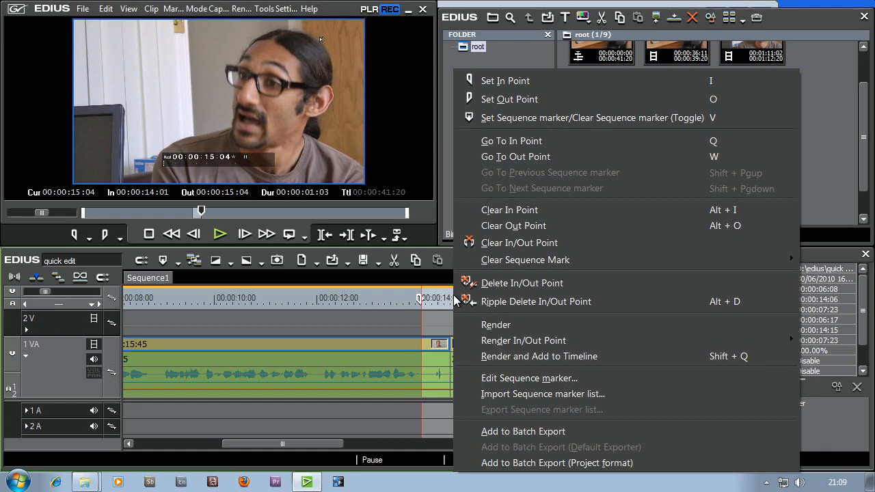
{"action": "left_click", "coordinate": [436, 315]}
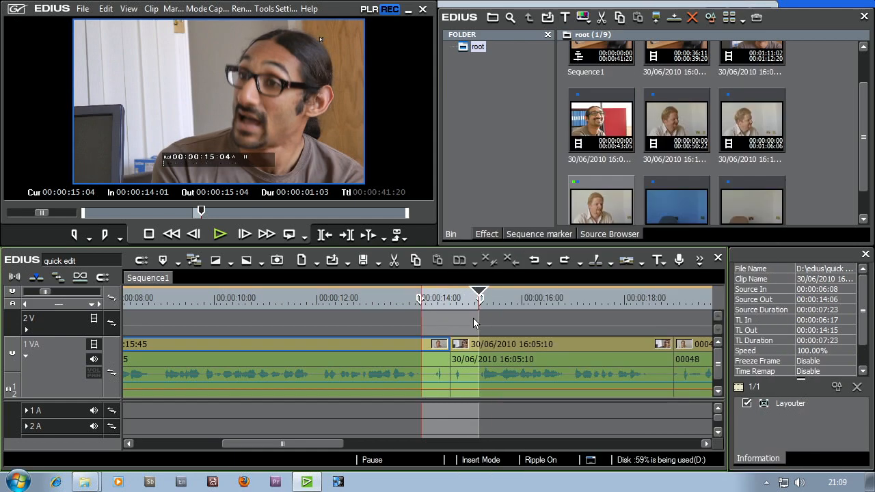
{"action": "right_click", "coordinate": [455, 301]}
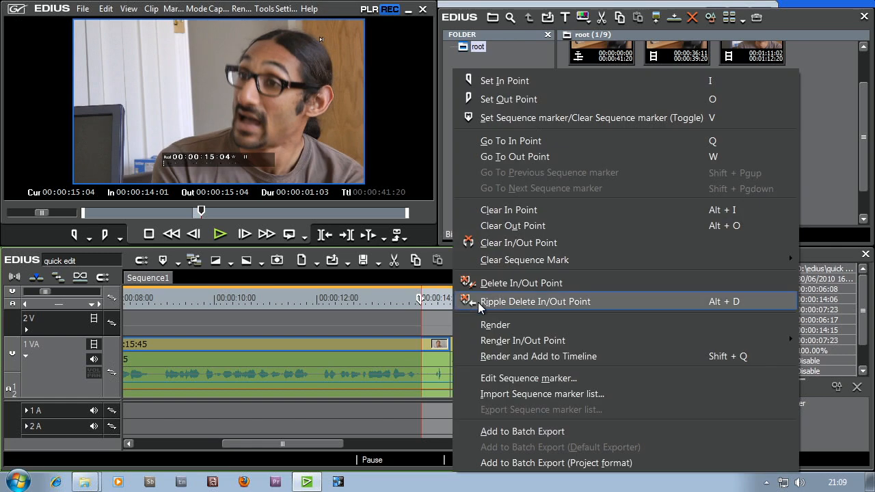
{"action": "left_click", "coordinate": [478, 302]}
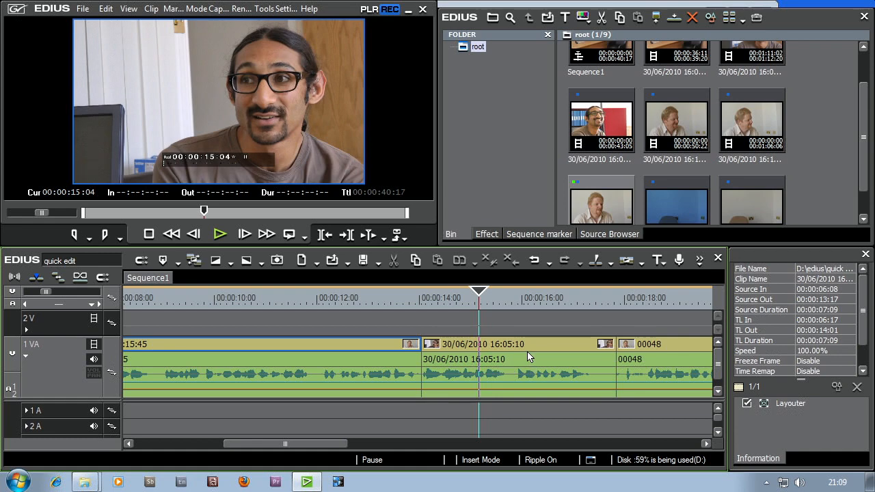
Step: Place the playhead at 00:00:16:21 and play across the fourth cut into clip 00048
{"action": "left_click_drag", "start_coordinate": [472, 299], "coordinate": [570, 315]}
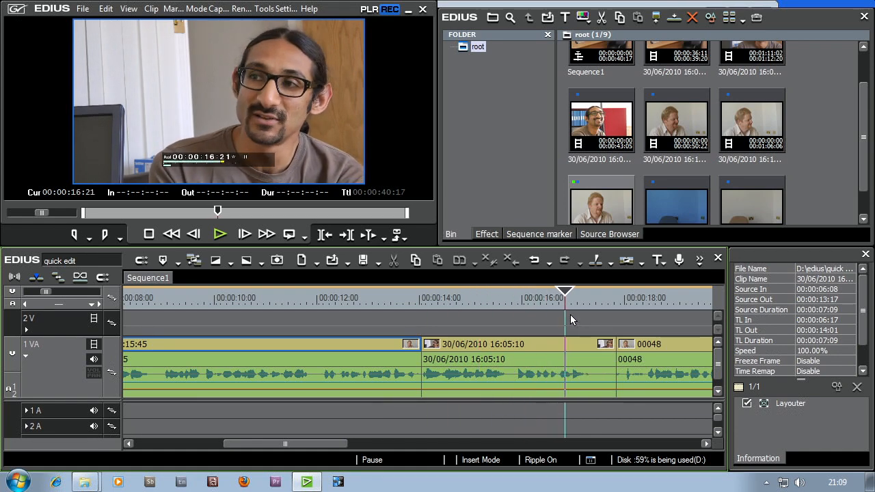
{"action": "left_click", "coordinate": [220, 235]}
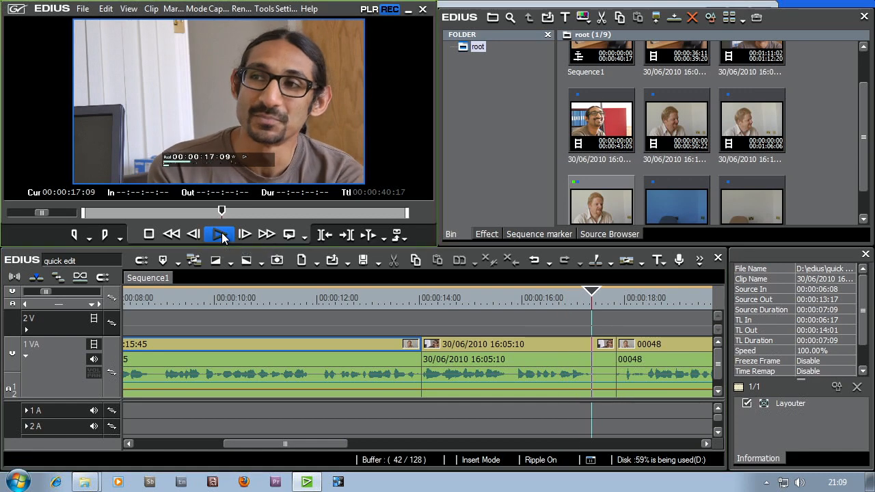
{"action": "left_click", "coordinate": [220, 235]}
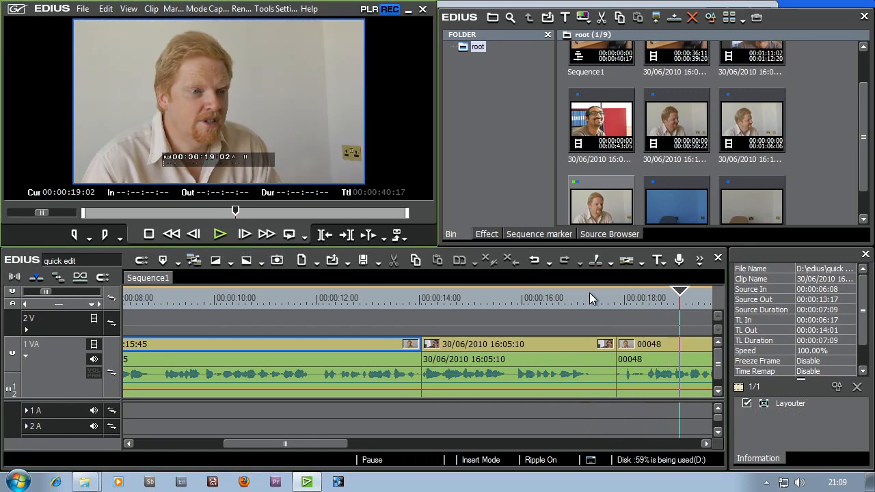
Step: Ripple-trim the end of the fourth clip at 00:00:17:11 and the start of the following clip 00048 at 00:00:18:00
{"action": "mouse_move", "coordinate": [590, 292]}
{"action": "left_mouse_down"}
{"action": "mouse_move", "coordinate": [578, 297]}
{"action": "mouse_move", "coordinate": [593, 296]}
{"action": "left_mouse_up"}
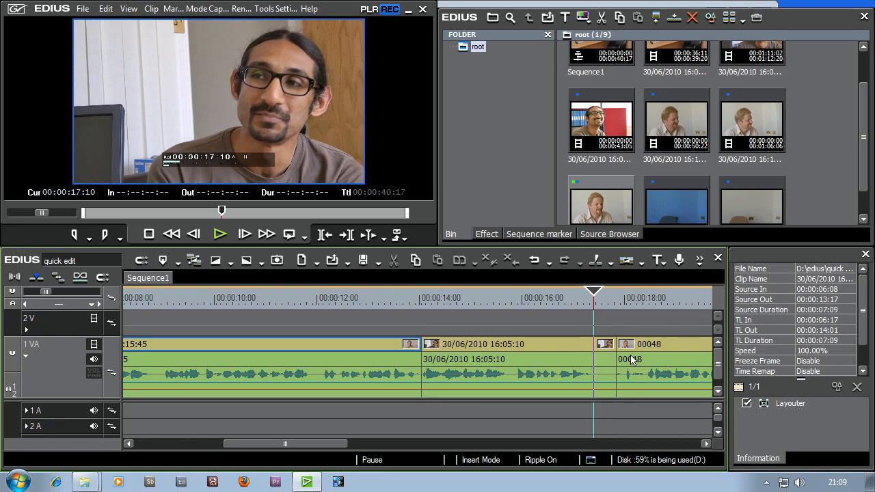
{"action": "mouse_move", "coordinate": [592, 298]}
{"action": "left_mouse_down"}
{"action": "mouse_move", "coordinate": [565, 298]}
{"action": "mouse_move", "coordinate": [597, 298]}
{"action": "left_mouse_up"}
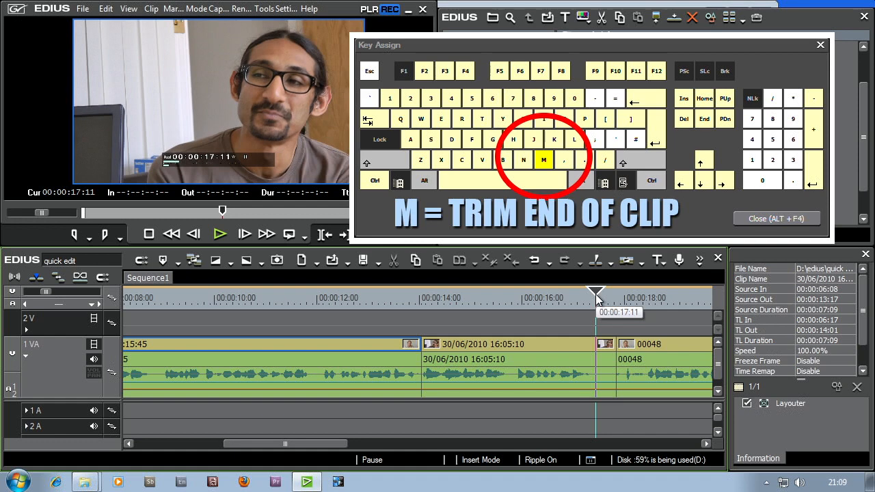
{"action": "key", "text": "m"}
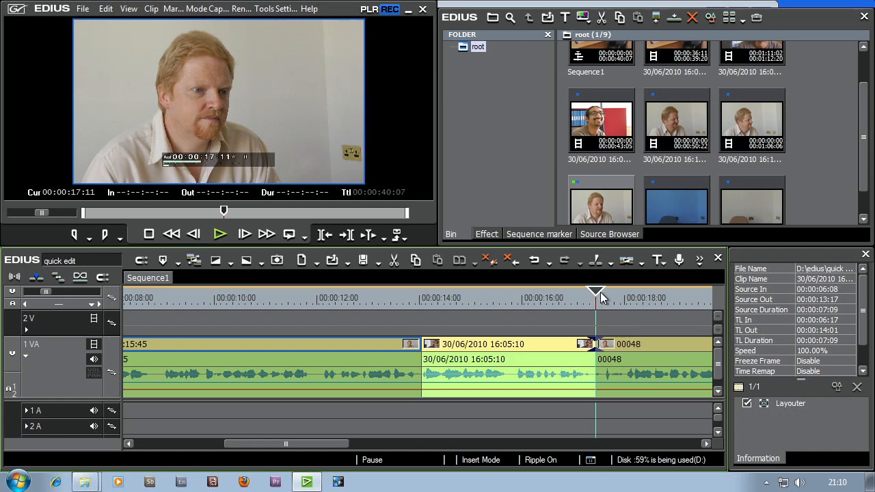
{"action": "left_click_drag", "start_coordinate": [601, 297], "coordinate": [625, 296]}
{"action": "key", "text": "n"}
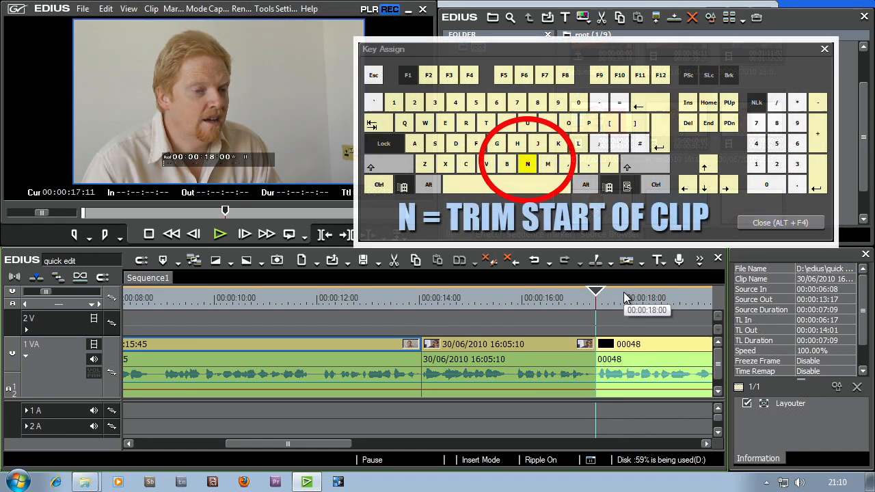
Step: Play across the trimmed fourth cut from 00:00:16:15
{"action": "left_click", "coordinate": [553, 299]}
{"action": "key", "text": "space"}
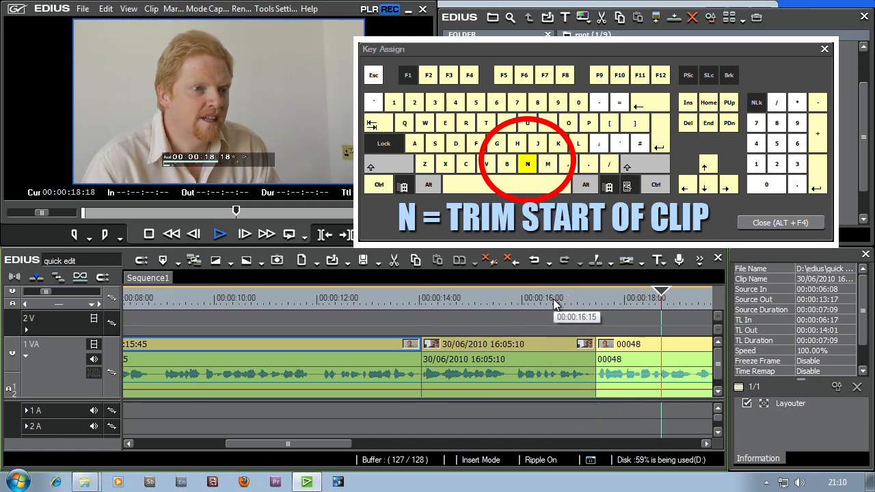
{"action": "key", "text": "space"}
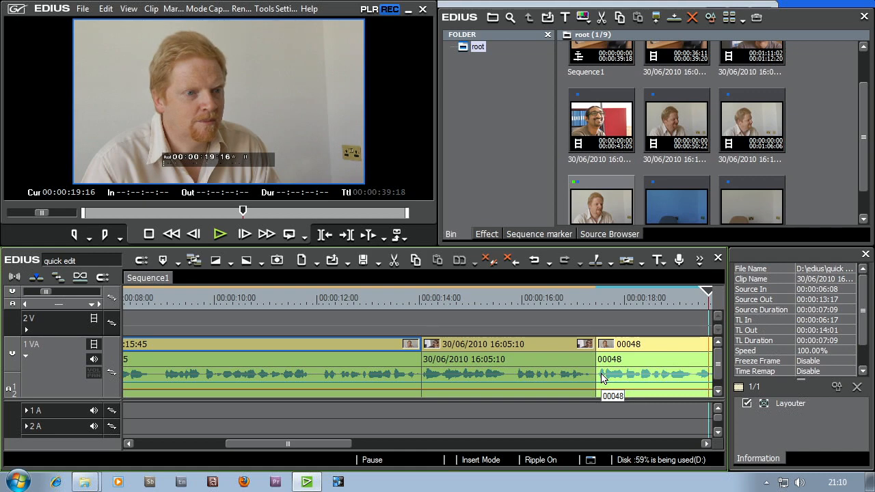
Step: Place the playhead at 00:00:23:02 and play across the fifth cut, where clip 00048 ends
{"action": "left_click_drag", "start_coordinate": [329, 443], "coordinate": [413, 443]}
{"action": "left_click_drag", "start_coordinate": [437, 301], "coordinate": [489, 303]}
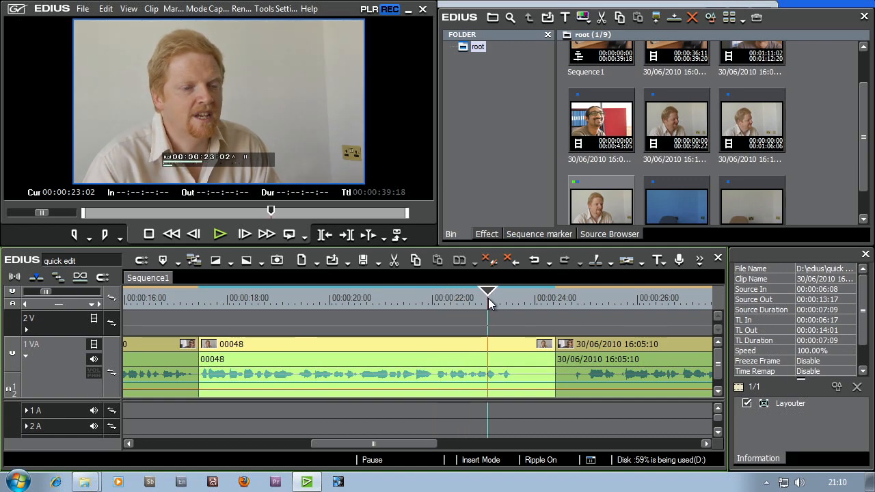
{"action": "key", "text": "space"}
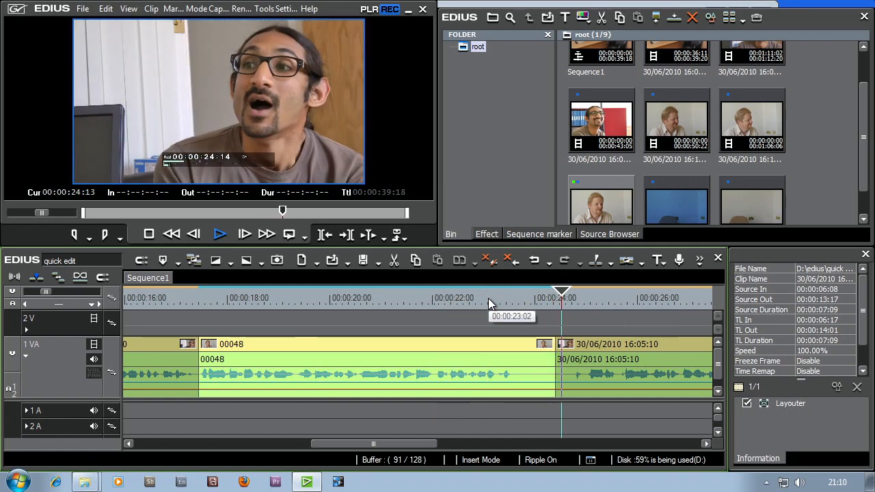
Step: Ripple-trim clip 00048's out point to 00:00:23:15 and the following clip's in point to source time 00:00:56:19
{"action": "left_click_drag", "start_coordinate": [525, 300], "coordinate": [515, 319]}
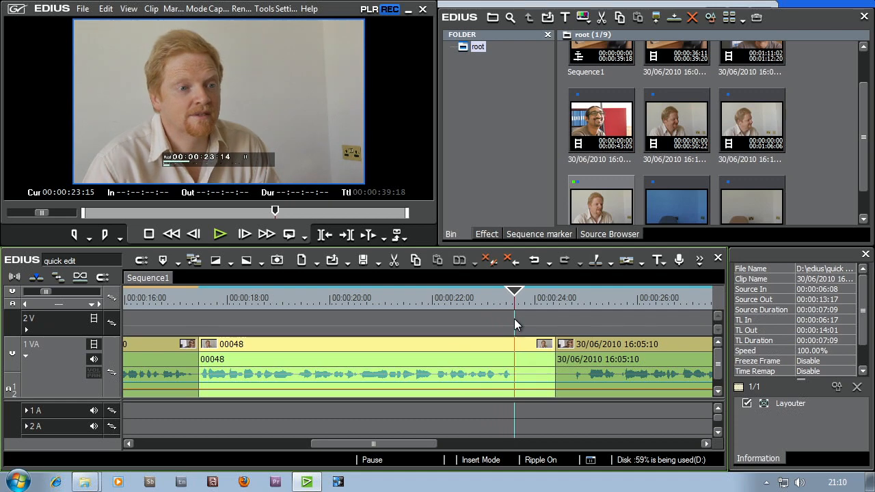
{"action": "left_click", "coordinate": [516, 318]}
{"action": "left_click", "coordinate": [553, 352]}
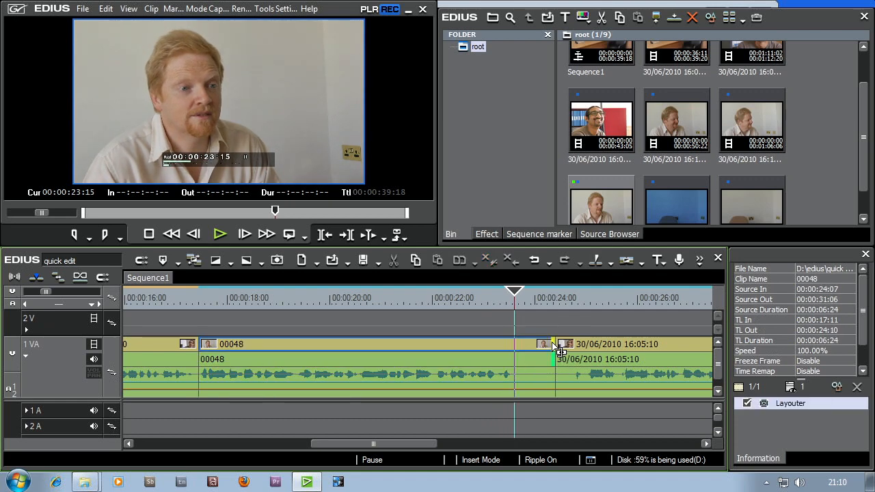
{"action": "mouse_move", "coordinate": [554, 349]}
{"action": "left_mouse_down"}
{"action": "mouse_move", "coordinate": [517, 350]}
{"action": "mouse_move", "coordinate": [547, 342]}
{"action": "left_mouse_up"}
Step: Play across the tightened fifth cut from 00:00:23:04
{"action": "left_click", "coordinate": [492, 305]}
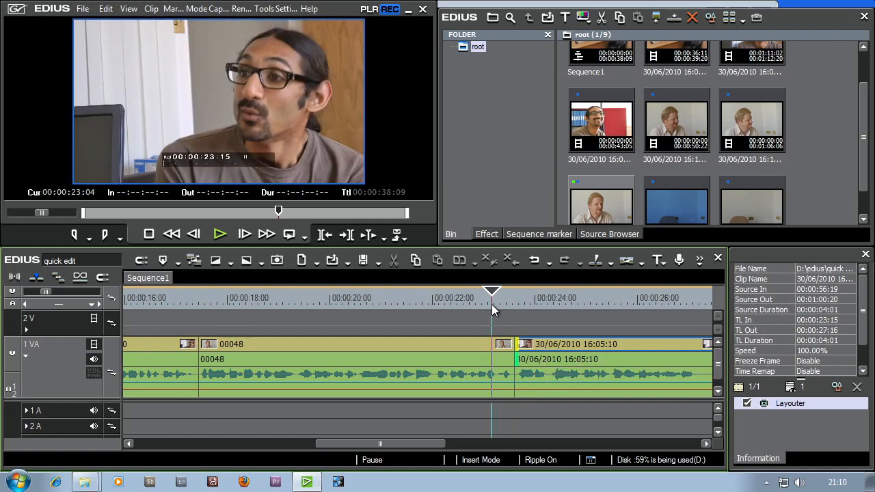
{"action": "key", "text": "space"}
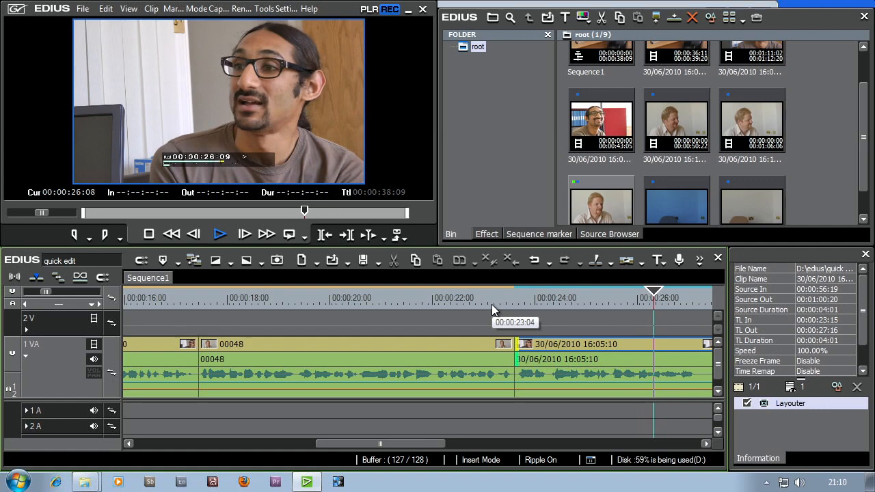
{"action": "key", "text": "space"}
Step: Ripple-trim the sixth clip's out point to 00:00:27:05 and the next 00048 clip's in point to source time 00:00:34:03
{"action": "left_click_drag", "start_coordinate": [398, 444], "coordinate": [449, 443]}
{"action": "left_click_drag", "start_coordinate": [482, 298], "coordinate": [459, 304]}
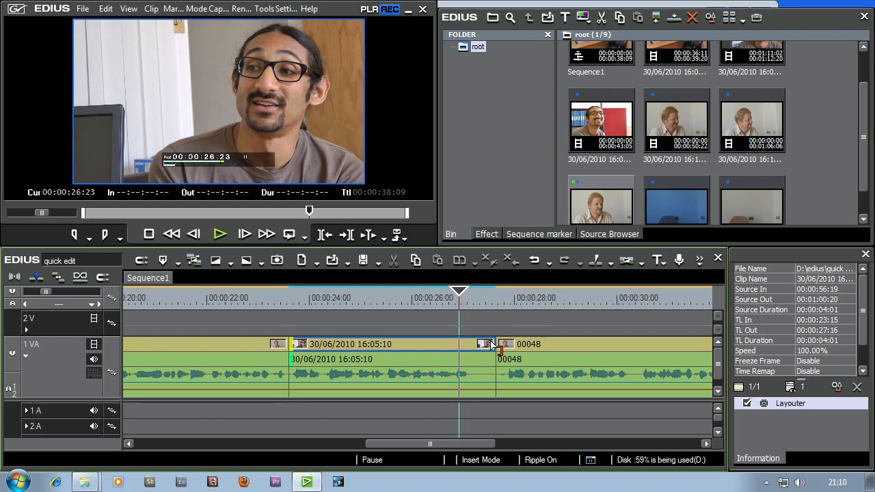
{"action": "mouse_move", "coordinate": [492, 352]}
{"action": "left_mouse_down"}
{"action": "mouse_move", "coordinate": [479, 351]}
{"action": "mouse_move", "coordinate": [486, 350]}
{"action": "left_mouse_up"}
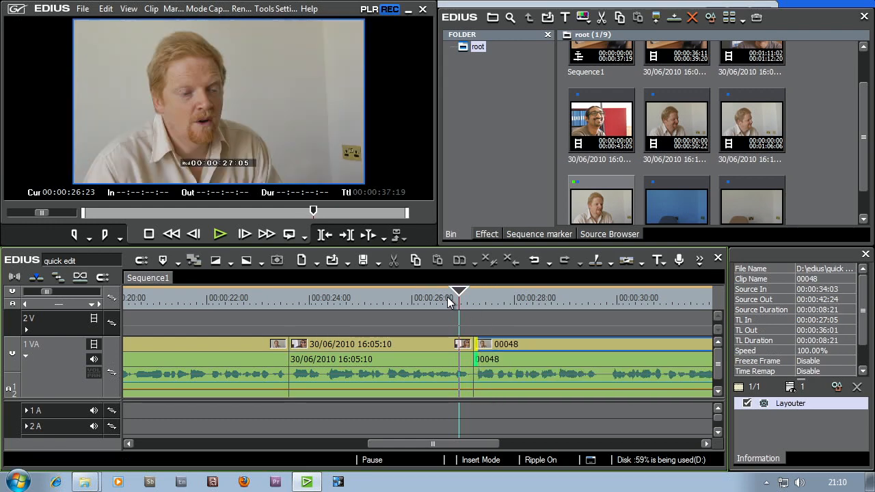
Step: Play across the trimmed sixth cut repeatedly, starting from 00:00:26:17 and 00:00:26:10
{"action": "left_click", "coordinate": [448, 299]}
{"action": "key", "text": "space"}
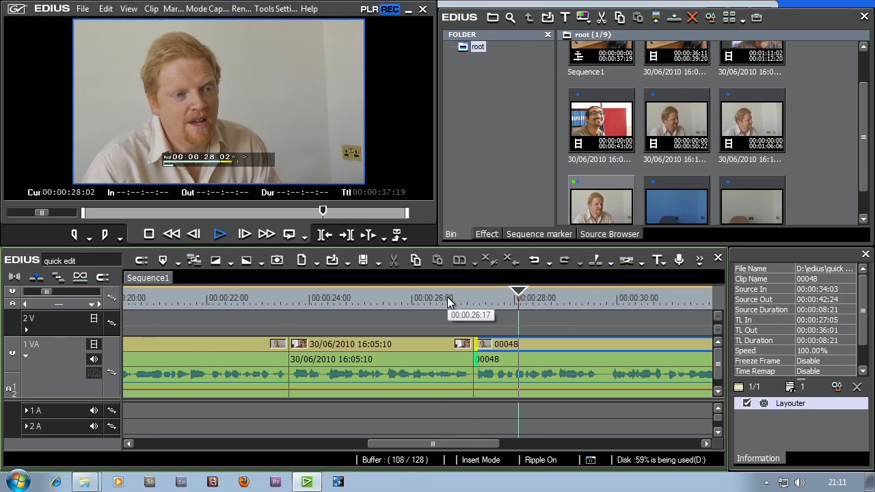
{"action": "left_click", "coordinate": [410, 299]}
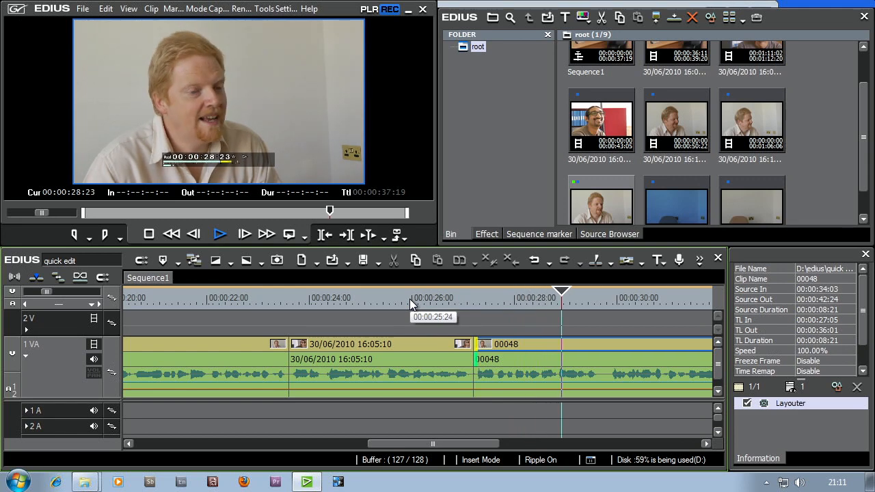
{"action": "left_click_drag", "start_coordinate": [439, 307], "coordinate": [432, 309]}
{"action": "key", "text": "space"}
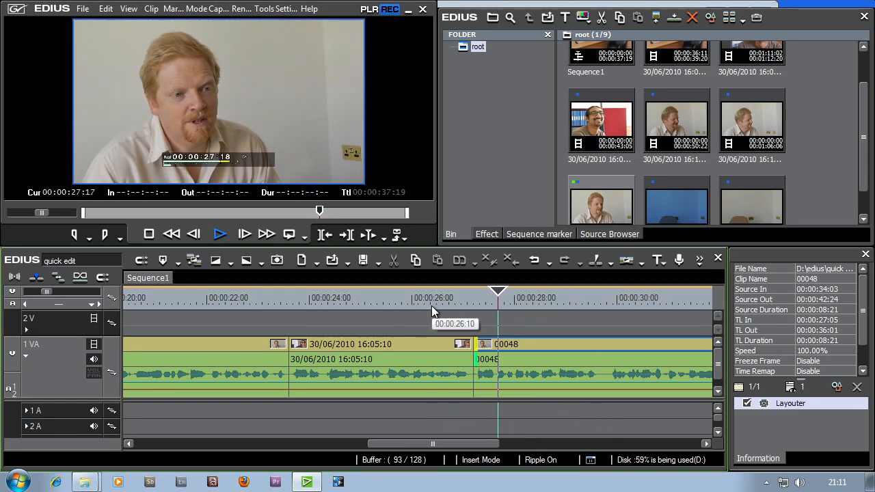
{"action": "left_click", "coordinate": [432, 306]}
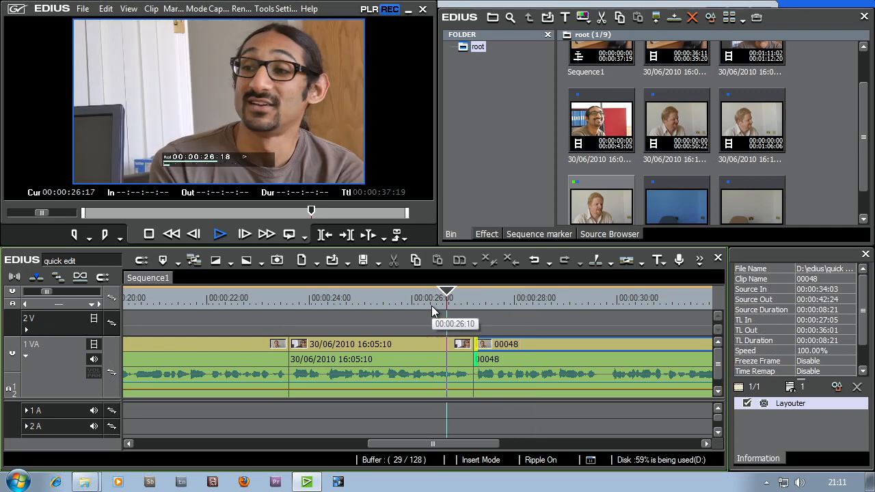
{"action": "key", "text": "space"}
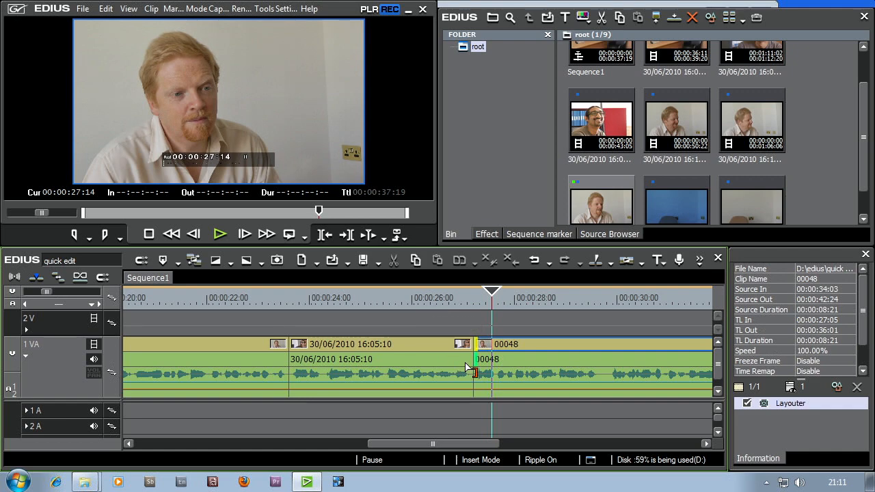
Step: Ripple-extend the in point of clip 00048 after the sixth cut to source time 00:00:33:21 and play across it from 00:00:26:02
{"action": "left_click", "coordinate": [484, 368]}
{"action": "mouse_move", "coordinate": [483, 368]}
{"action": "left_mouse_down"}
{"action": "mouse_move", "coordinate": [471, 360]}
{"action": "mouse_move", "coordinate": [523, 366]}
{"action": "mouse_move", "coordinate": [469, 370]}
{"action": "mouse_move", "coordinate": [474, 363]}
{"action": "left_mouse_up"}
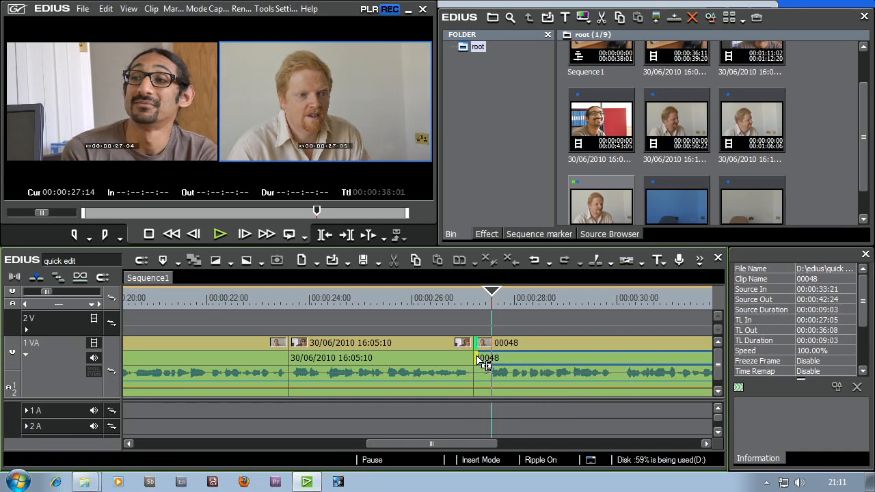
{"action": "left_click", "coordinate": [415, 299]}
{"action": "key", "text": "space"}
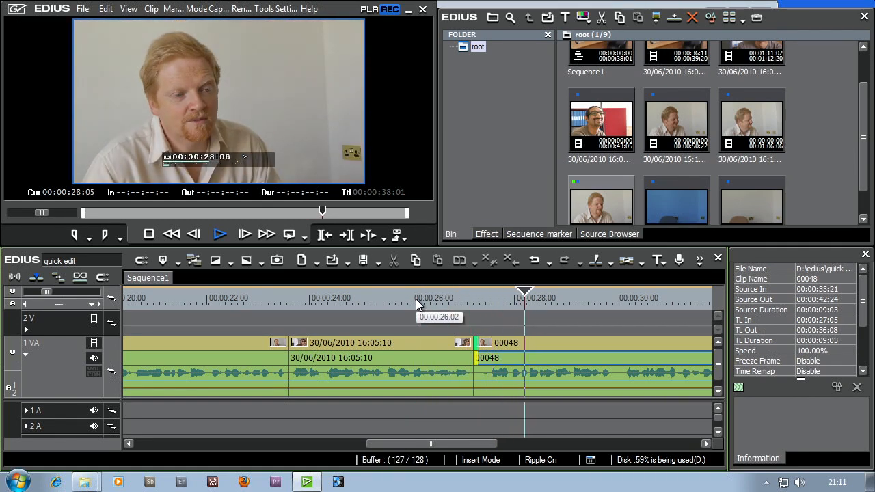
Step: Ripple-trim the out point of the long 00048 clip before the final 30/06/2010 16:05:10 clip to 00:00:35:23
{"action": "key", "text": "space"}
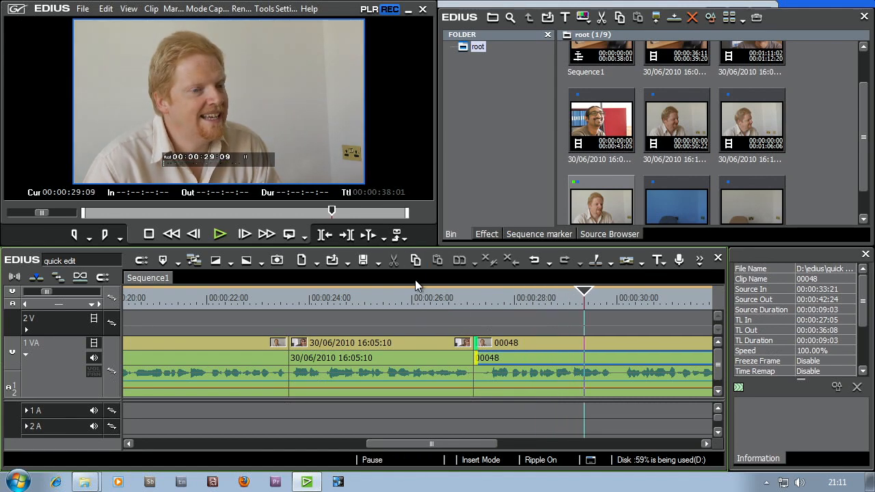
{"action": "left_click_drag", "start_coordinate": [485, 444], "coordinate": [584, 447]}
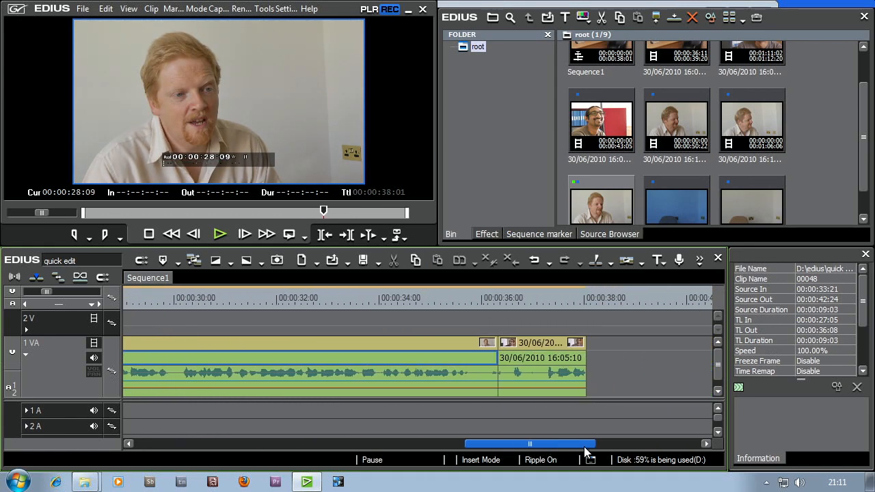
{"action": "left_click", "coordinate": [451, 299]}
{"action": "key", "text": "space"}
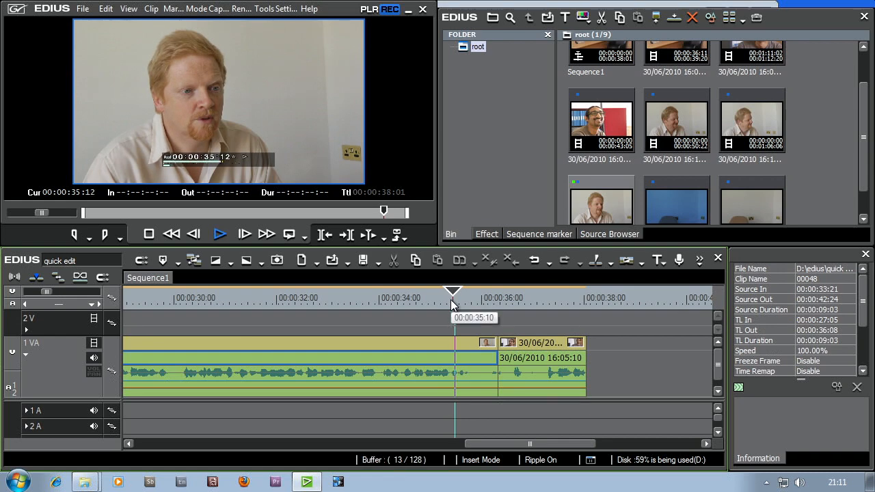
{"action": "left_click_drag", "start_coordinate": [450, 300], "coordinate": [337, 296]}
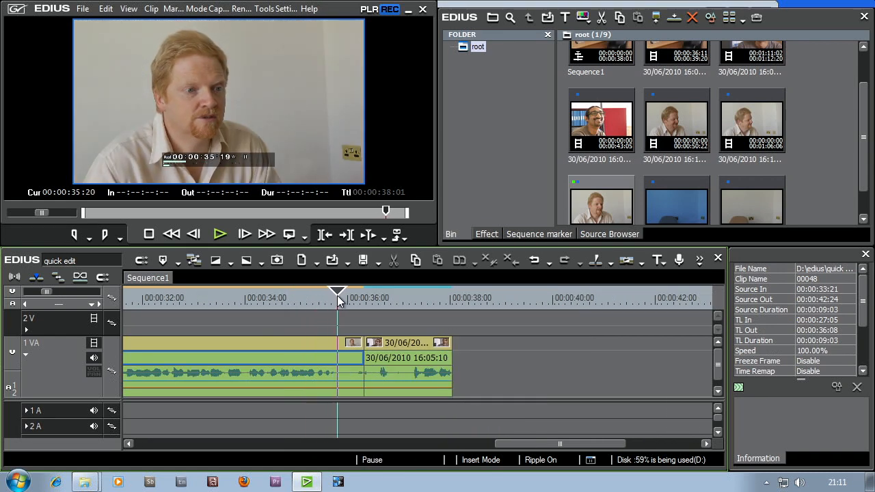
{"action": "left_click", "coordinate": [362, 346]}
{"action": "left_click_drag", "start_coordinate": [367, 350], "coordinate": [347, 351]}
Step: Play across the trimmed cut into the final clip, scrub to 00:00:37:12 and replay its ending from 00:00:36:21
{"action": "left_click_drag", "start_coordinate": [356, 299], "coordinate": [322, 296]}
{"action": "key", "text": "space"}
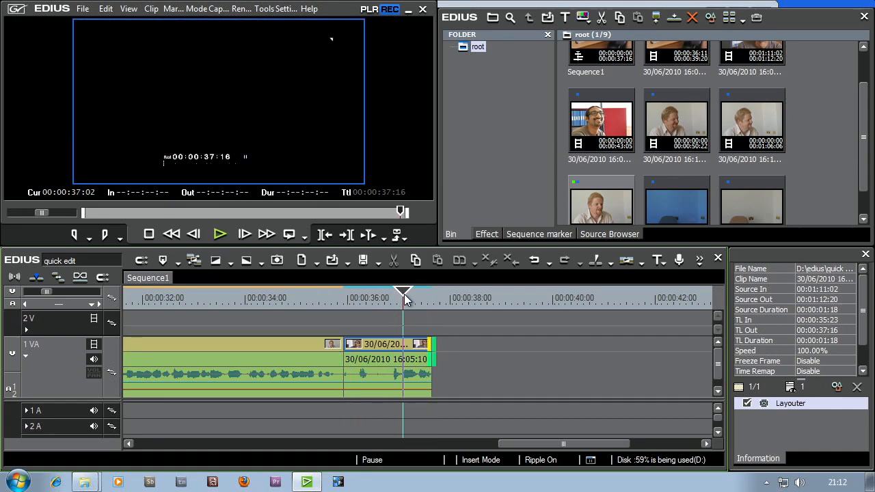
{"action": "left_click_drag", "start_coordinate": [405, 301], "coordinate": [424, 303]}
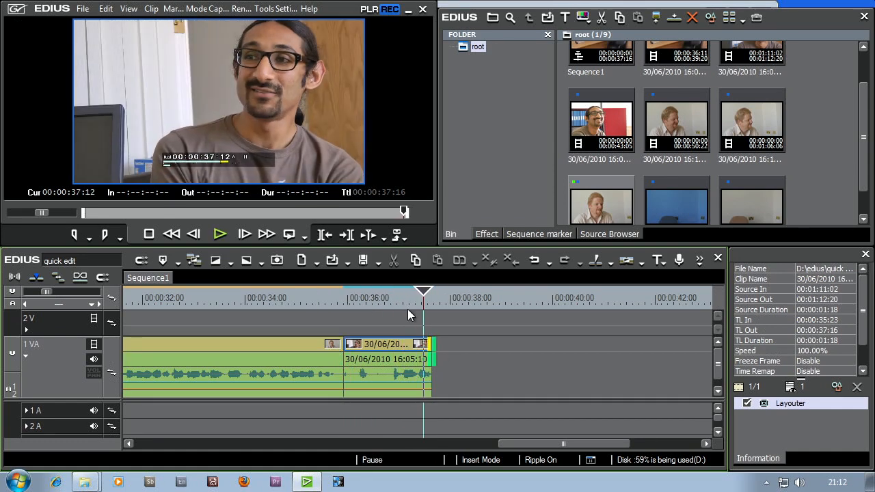
{"action": "left_click", "coordinate": [391, 299]}
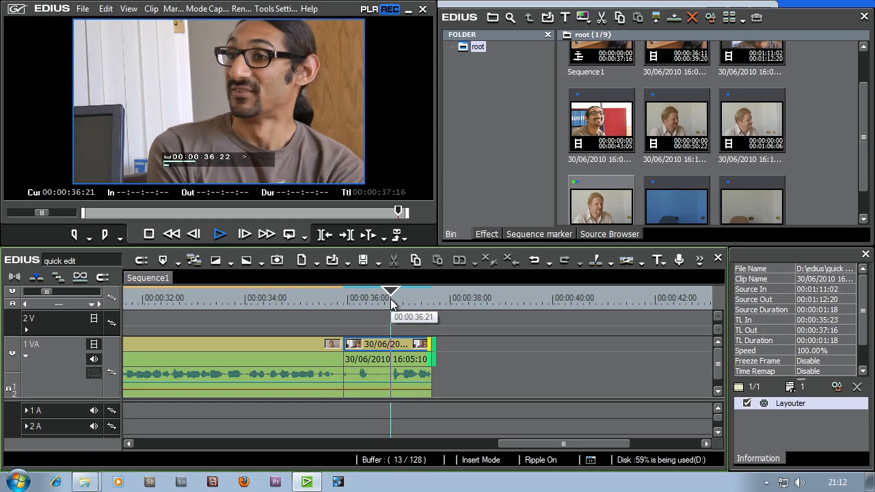
Step: Ripple-extend the final clip's out point to 00:00:37:21 and play its ending
{"action": "left_click_drag", "start_coordinate": [392, 304], "coordinate": [431, 304]}
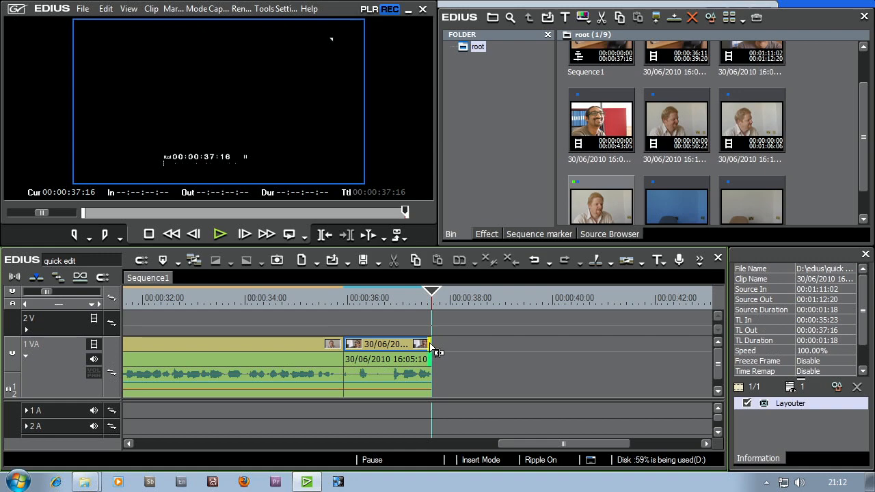
{"action": "left_click_drag", "start_coordinate": [433, 357], "coordinate": [442, 356]}
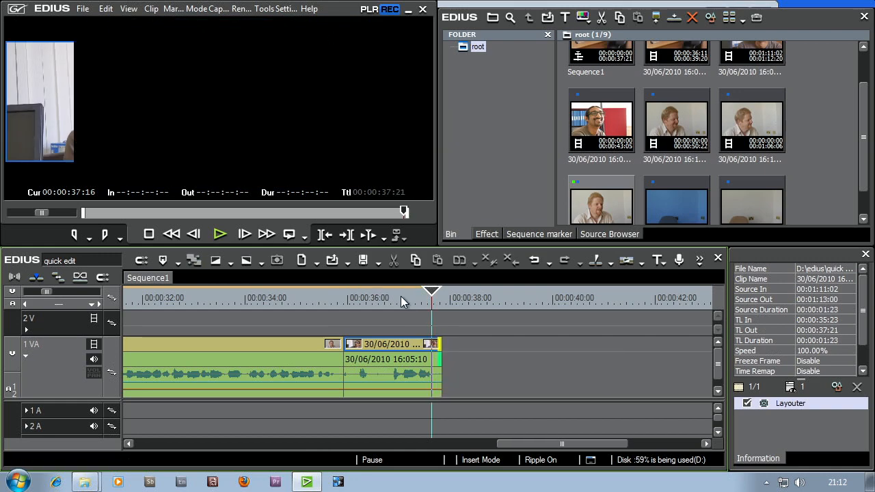
{"action": "left_click", "coordinate": [400, 296]}
{"action": "key", "text": "space"}
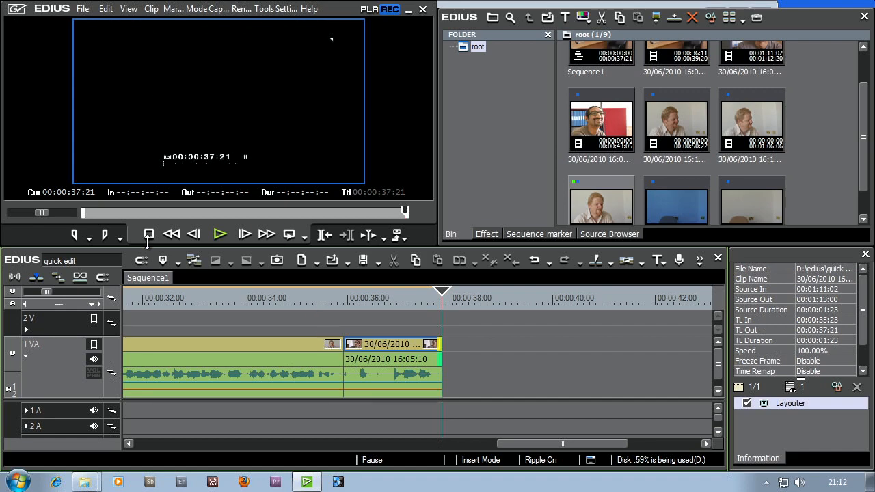
Step: Reopen the recently used clip 00048 in the player
{"action": "left_click", "coordinate": [82, 9]}
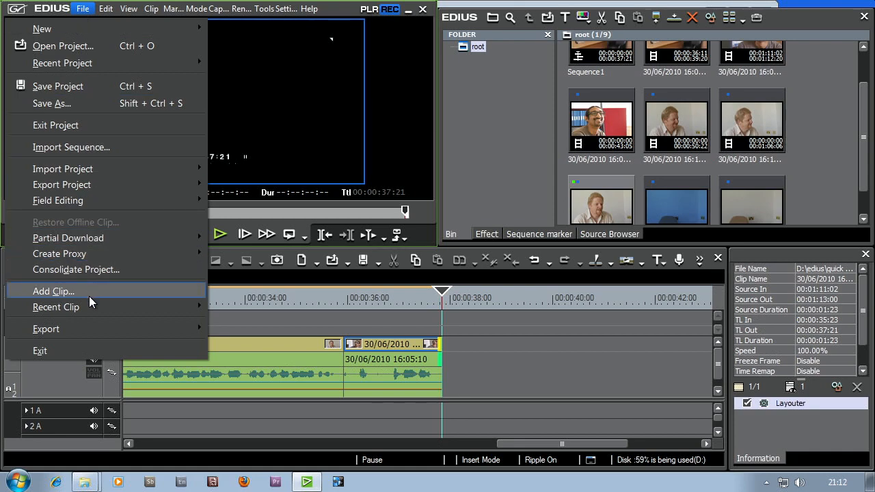
{"action": "mouse_move", "coordinate": [92, 304]}
{"action": "left_click", "coordinate": [214, 315]}
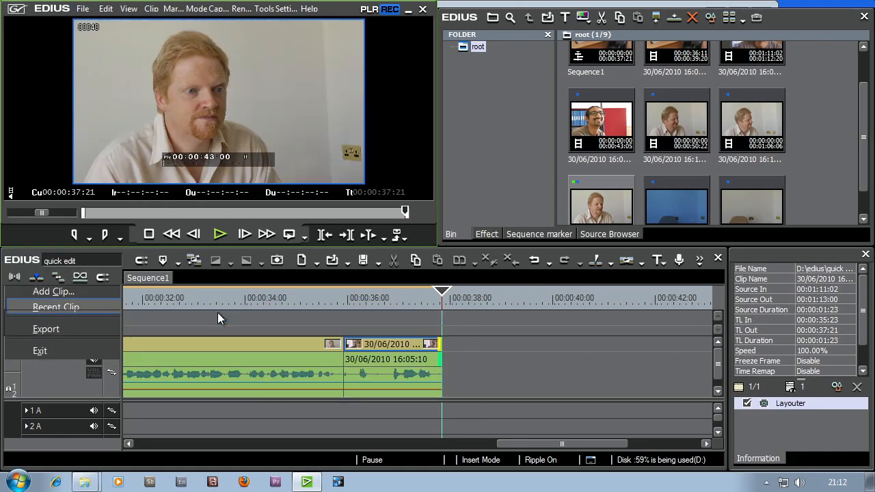
Step: Mark clip 00048 from In 00:00:43:14 to Out 00:00:45:05 and add that section to the end of track 1 VA
{"action": "left_click_drag", "start_coordinate": [99, 213], "coordinate": [373, 216]}
{"action": "key", "text": "space"}
{"action": "key", "text": "space"}
{"action": "key", "text": "i"}
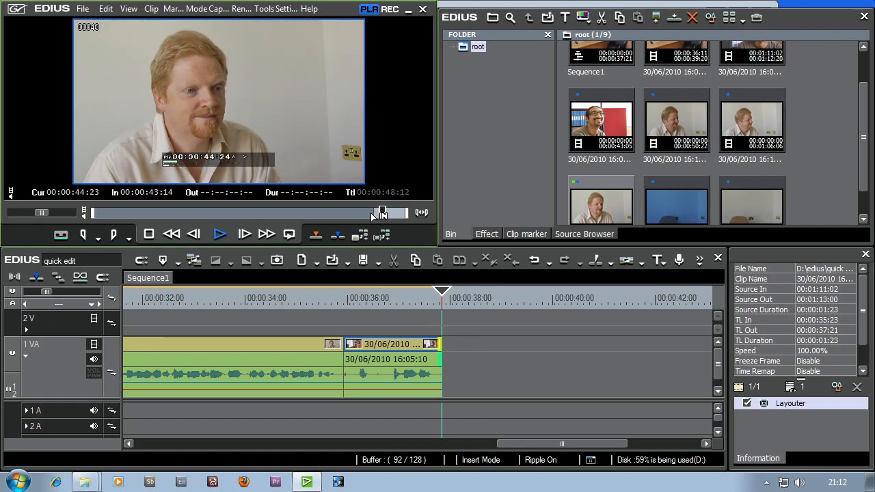
{"action": "key", "text": "space"}
{"action": "key", "text": "o"}
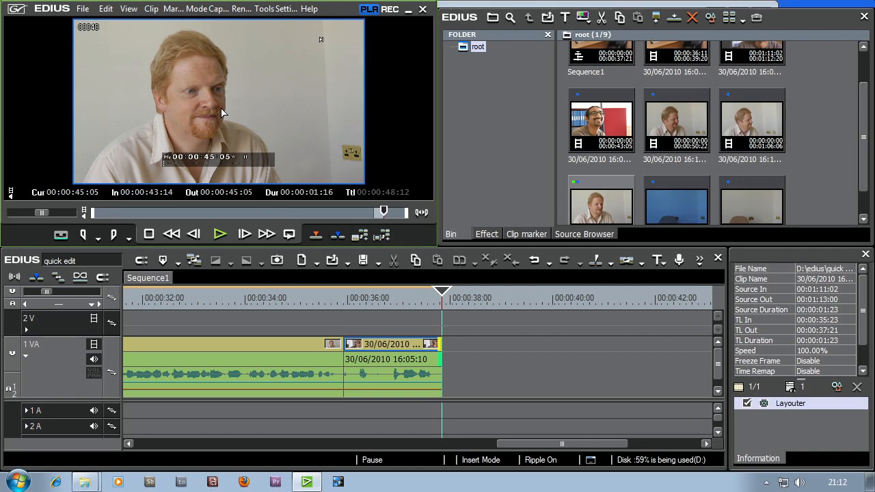
{"action": "left_click_drag", "start_coordinate": [223, 113], "coordinate": [457, 362]}
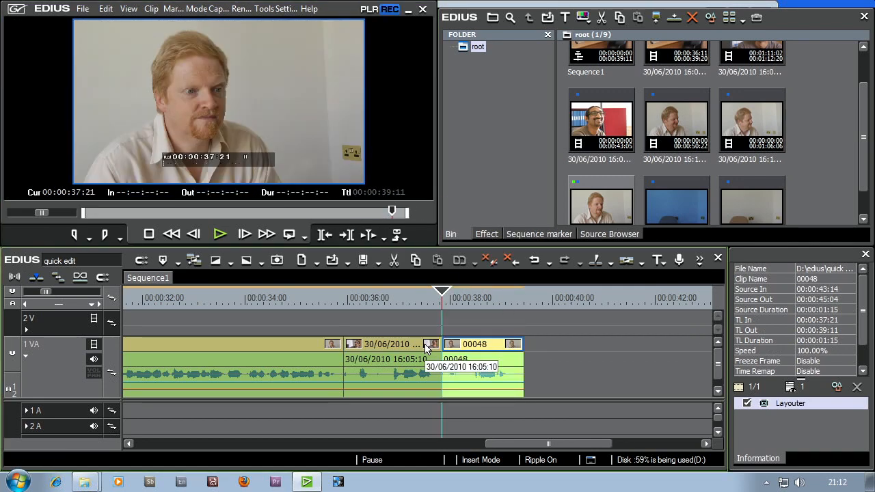
Step: Play across the new final cut from 00:00:37:01 and ripple-trim the added 00048 clip's in point to source time 00:00:44:03
{"action": "left_click", "coordinate": [400, 299]}
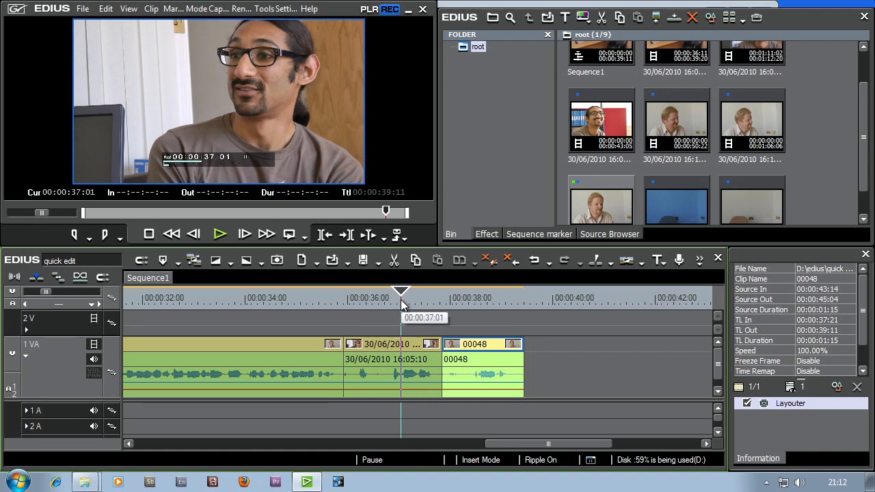
{"action": "key", "text": "space"}
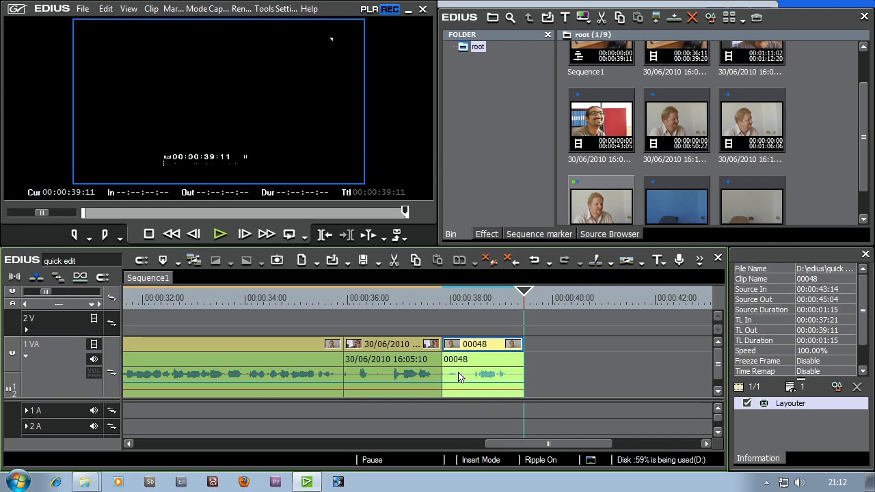
{"action": "left_click", "coordinate": [451, 351]}
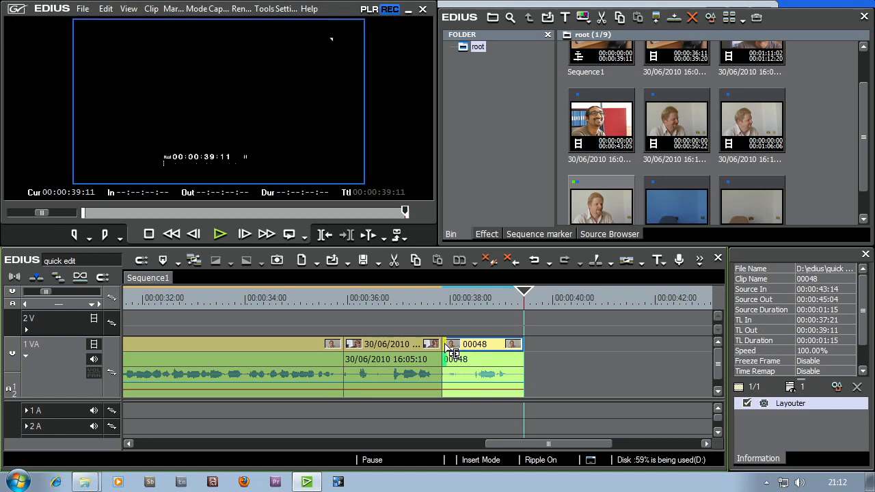
{"action": "left_click_drag", "start_coordinate": [455, 350], "coordinate": [483, 351]}
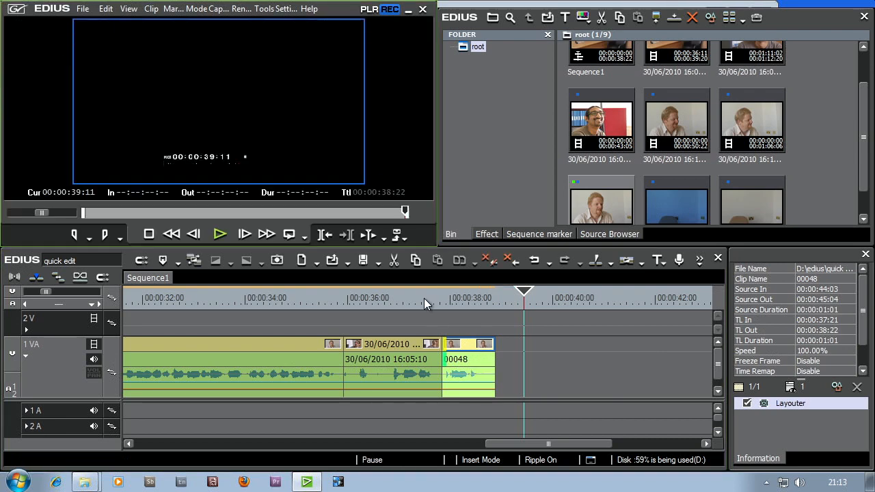
Step: Play across the trimmed final cut repeatedly, starting from 00:00:37:07 and 00:00:37:04
{"action": "left_click", "coordinate": [412, 305]}
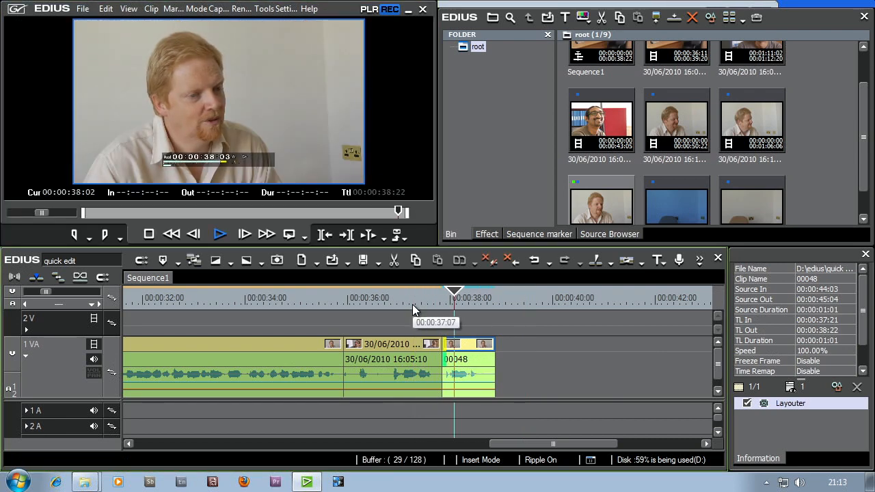
{"action": "left_click", "coordinate": [412, 304]}
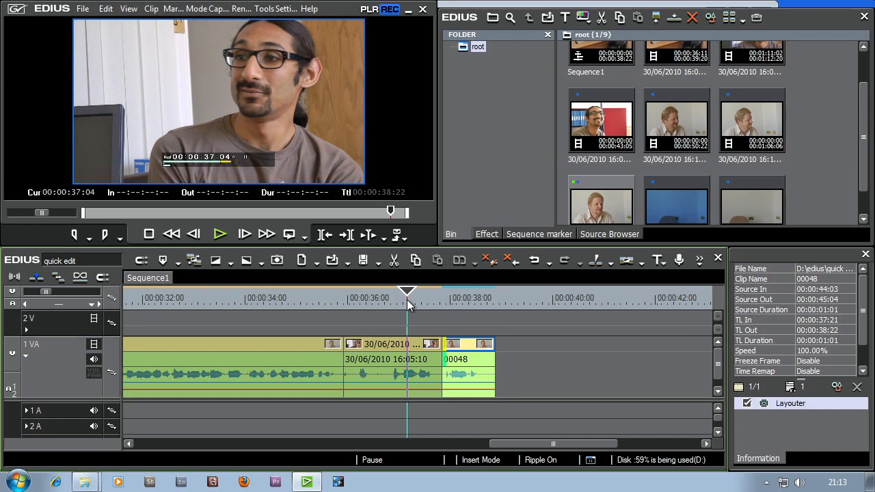
{"action": "key", "text": "space"}
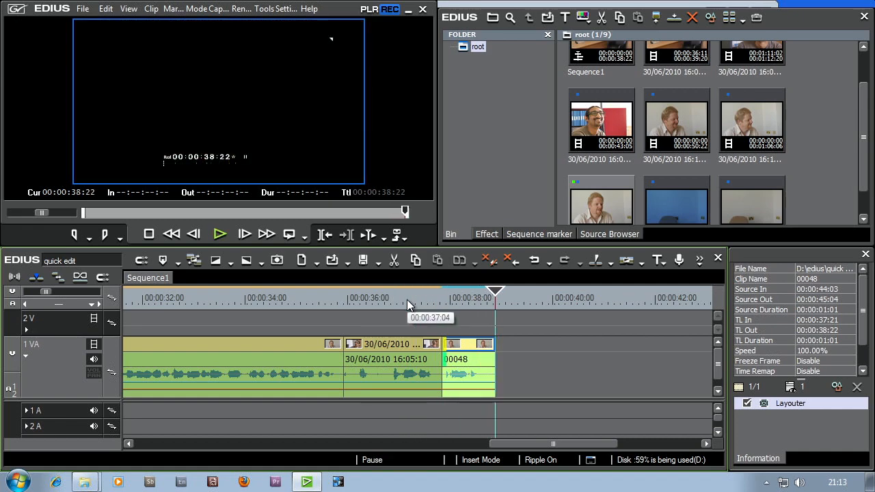
{"action": "left_click", "coordinate": [407, 301]}
{"action": "key", "text": "space"}
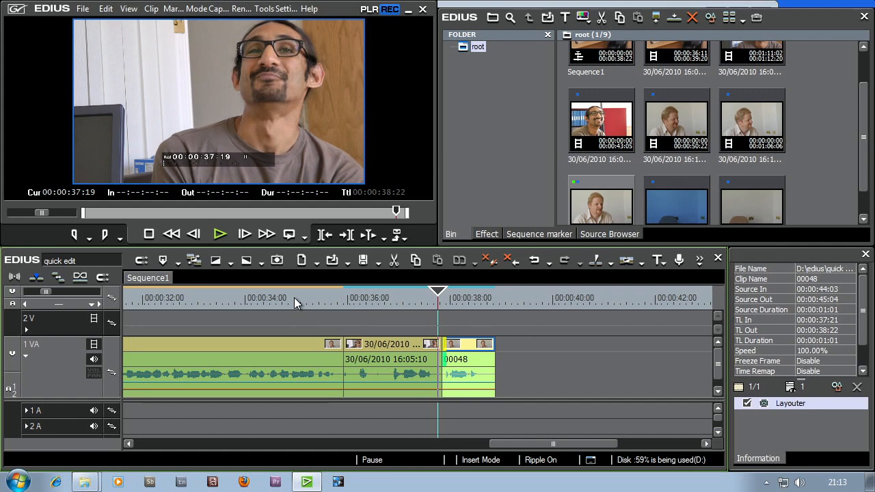
Step: Enter Trimming Mode on the last 00048 clip's in point and return to normal editing, twice
{"action": "left_click", "coordinate": [445, 355]}
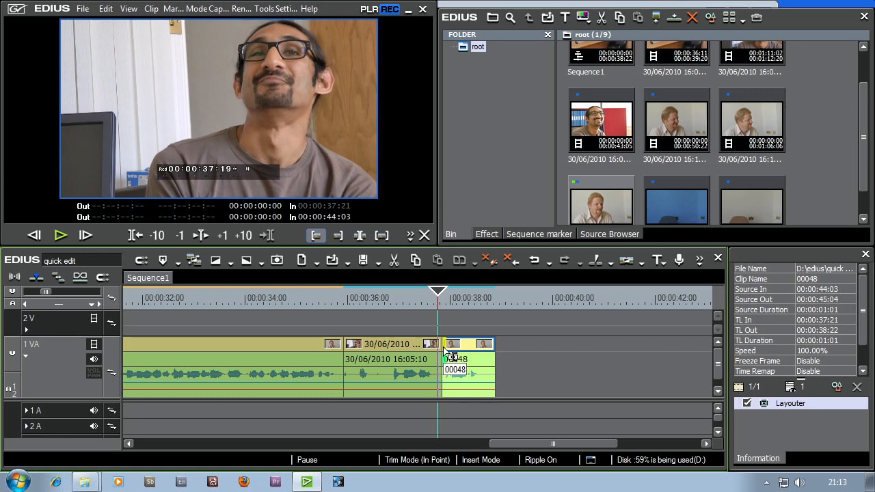
{"action": "left_click", "coordinate": [142, 210]}
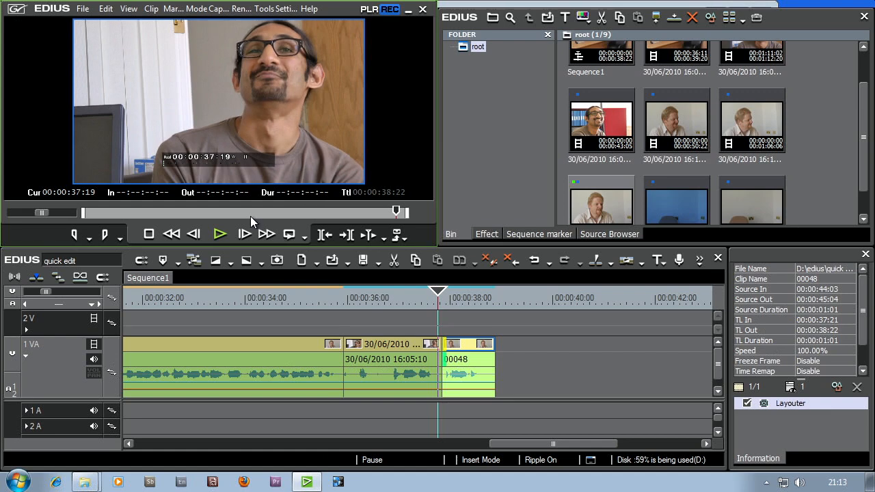
{"action": "key", "text": "F6"}
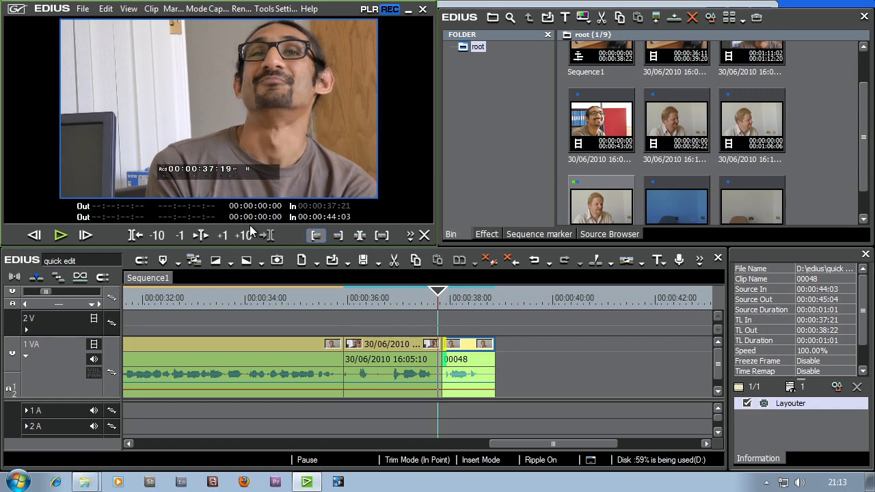
{"action": "left_click", "coordinate": [326, 235]}
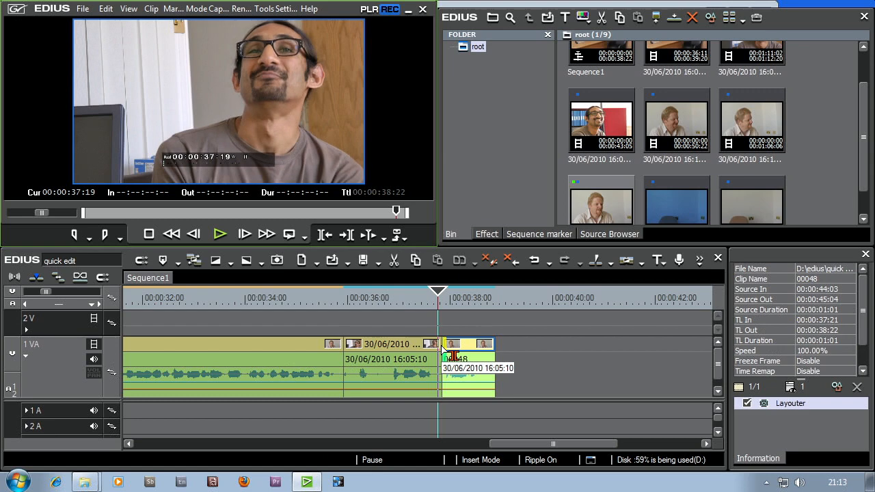
Step: Open the cut at 00:00:35:23 in Trimming Mode, deselect the edit point and return to Normal Mode
{"action": "left_click", "coordinate": [344, 345]}
{"action": "double_click", "coordinate": [346, 350]}
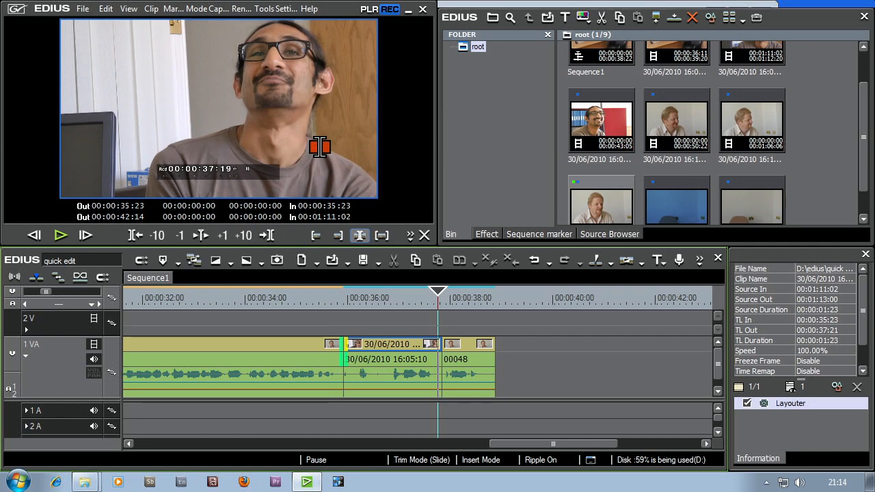
{"action": "left_click", "coordinate": [379, 331]}
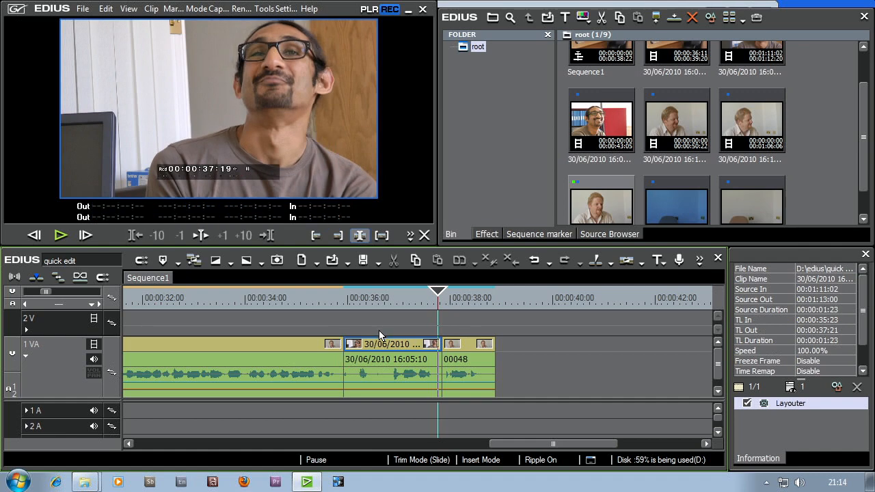
{"action": "left_click", "coordinate": [193, 9]}
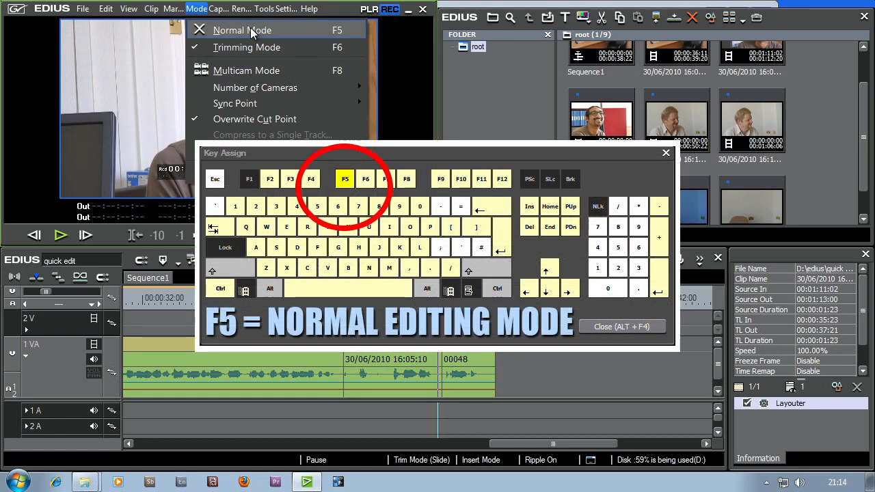
{"action": "left_click", "coordinate": [251, 29]}
Step: Move the playhead to the cut at 00:00:35:23, and play across the final cut from 00:00:37:13
{"action": "left_click", "coordinate": [343, 299]}
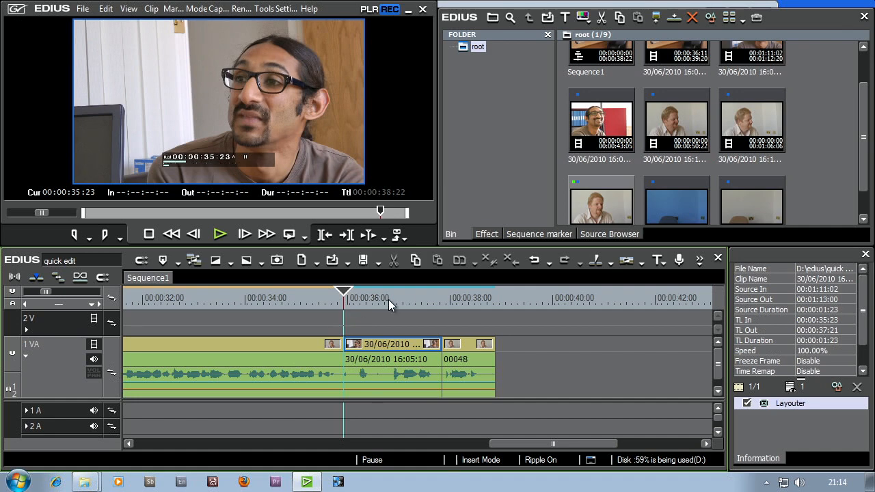
{"action": "left_click", "coordinate": [426, 301]}
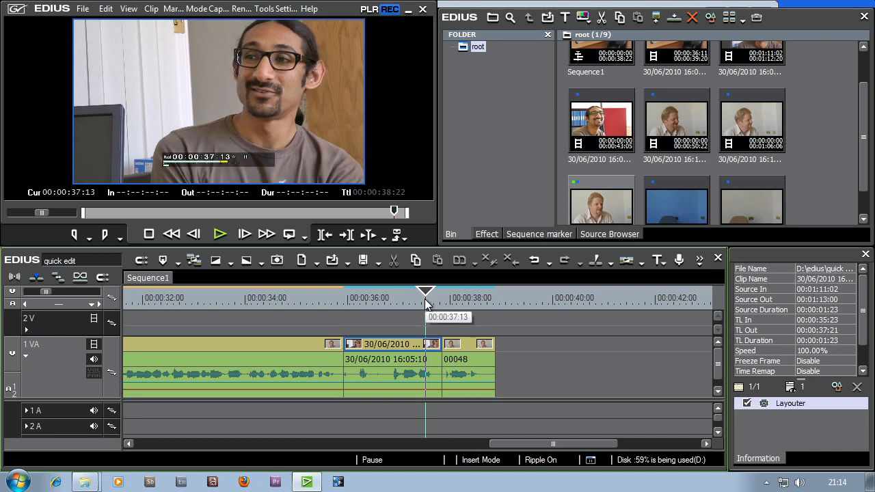
{"action": "key", "text": "space"}
{"action": "key", "text": "space"}
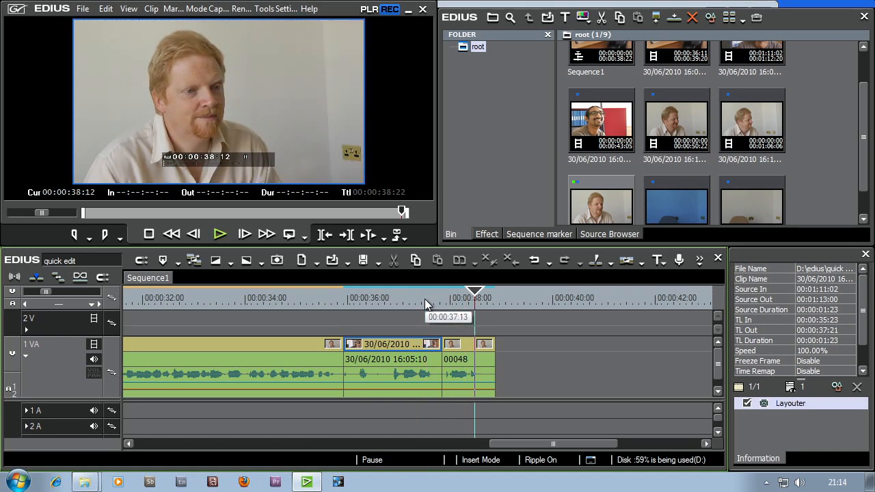
Step: Mark In and Out around the selected 16:05:10 clip, step frame by frame to 00:00:37:19, and clear the marks
{"action": "key", "text": "z"}
{"action": "left_click", "coordinate": [420, 300]}
{"action": "key", "text": "Right"}
{"action": "key", "text": "Right"}
{"action": "key", "text": "Right"}
{"action": "key", "text": "Right"}
{"action": "key", "text": "Right"}
{"action": "key", "text": "Right"}
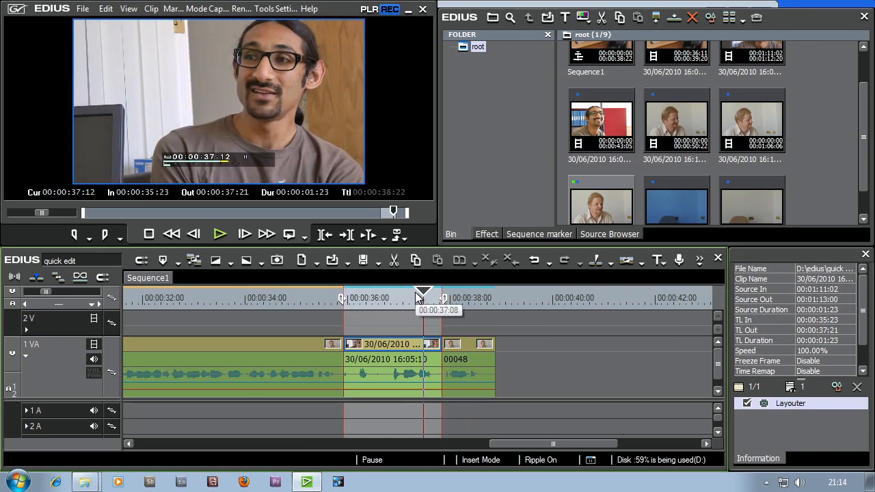
{"action": "key", "text": "Right"}
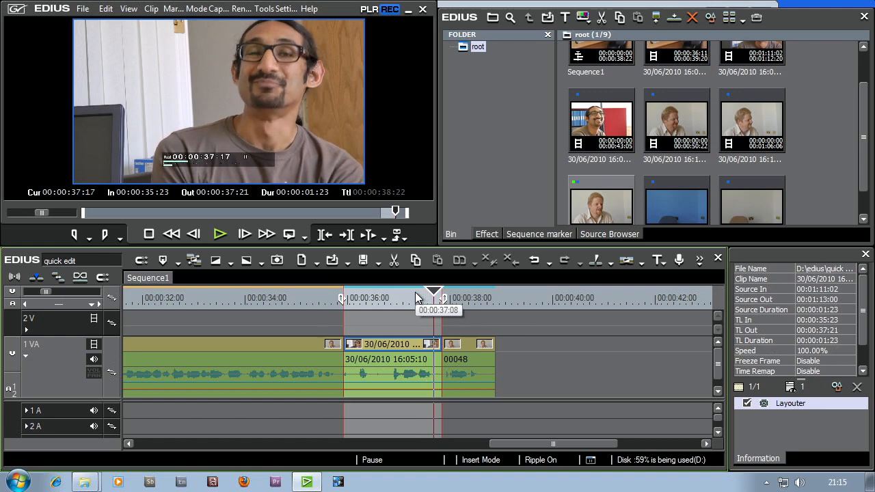
{"action": "key", "text": "x"}
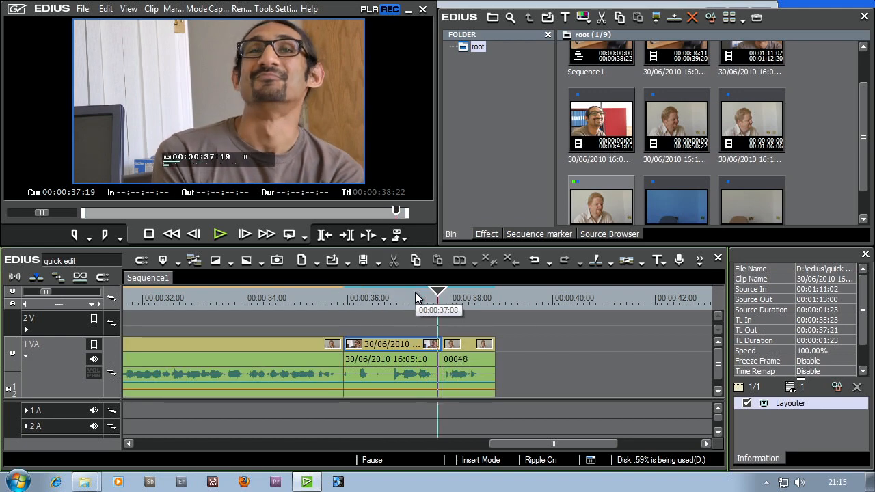
Step: Step frame by frame back to 00:00:37:07 and forward to the cut at 00:00:37:21 to examine the speaker's reaction
{"action": "key", "text": "Left"}
{"action": "key", "text": "Left"}
{"action": "key", "text": "Left"}
{"action": "key", "text": "Left"}
{"action": "key", "text": "Left"}
{"action": "key", "text": "Left"}
{"action": "key", "text": "Left"}
{"action": "key", "text": "Left"}
{"action": "key", "text": "Left"}
{"action": "key", "text": "Left"}
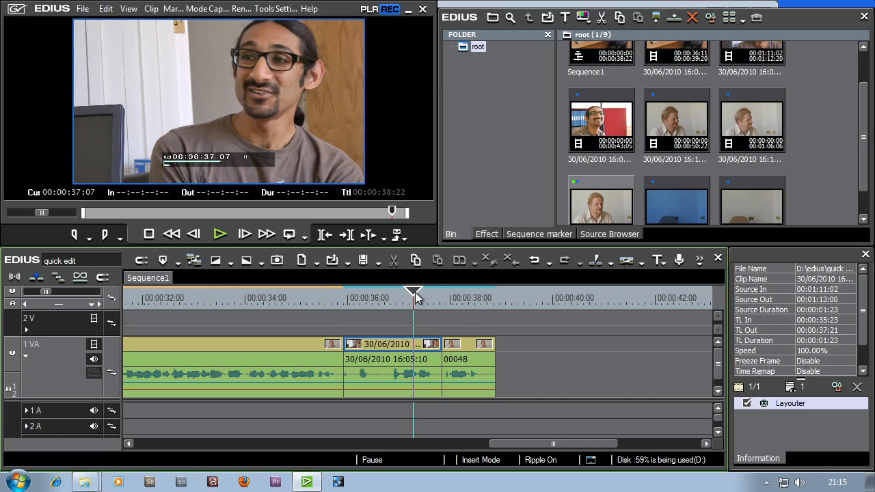
{"action": "key", "text": "Right"}
{"action": "key", "text": "Right"}
{"action": "key", "text": "Right"}
{"action": "key", "text": "Right"}
{"action": "key", "text": "Right"}
{"action": "key", "text": "Right"}
{"action": "key", "text": "Right"}
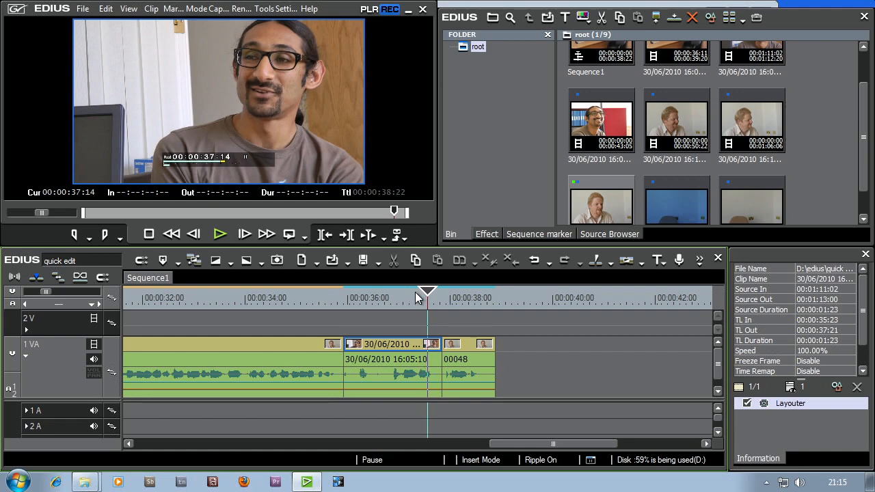
{"action": "key", "text": "Right"}
{"action": "key", "text": "Right"}
{"action": "key", "text": "Right"}
{"action": "key", "text": "Right"}
{"action": "key", "text": "Right"}
{"action": "key", "text": "Right"}
{"action": "key", "text": "Right"}
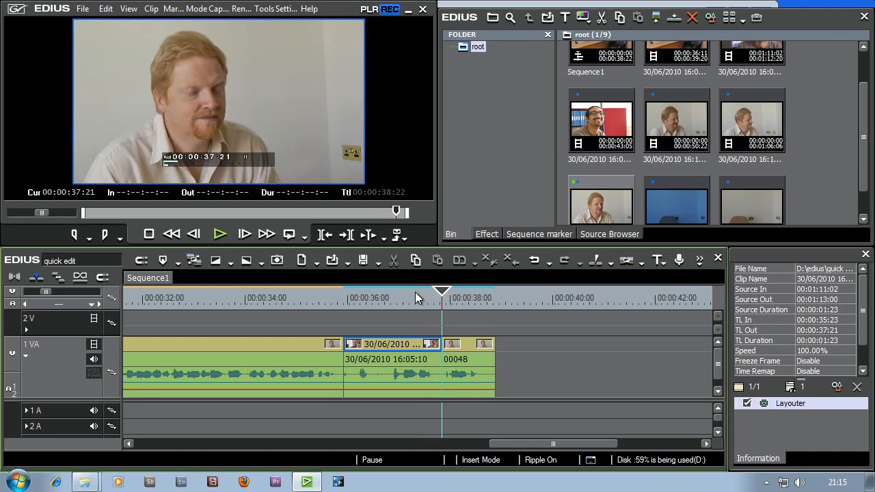
Step: Step the playhead back from the cut to 00:00:37:15
{"action": "key", "text": "Left"}
{"action": "key", "text": "Left"}
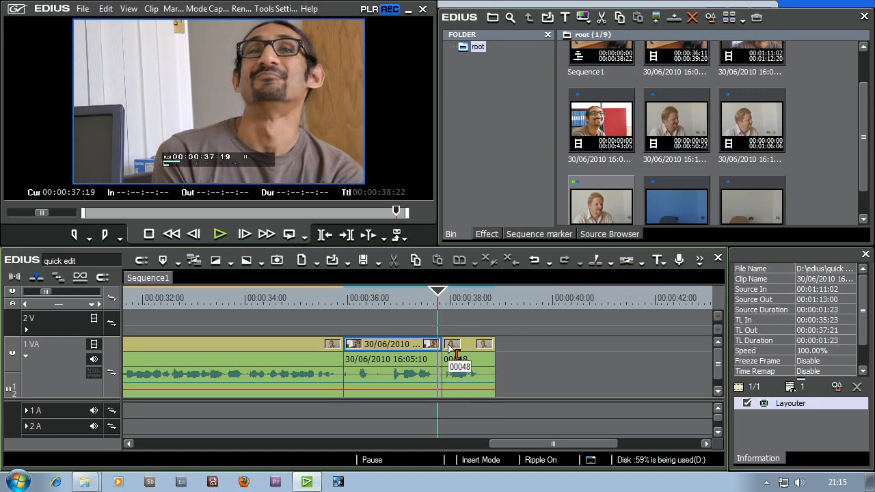
{"action": "key", "text": "Left"}
{"action": "key", "text": "Left"}
{"action": "key", "text": "Left"}
{"action": "key", "text": "Left"}
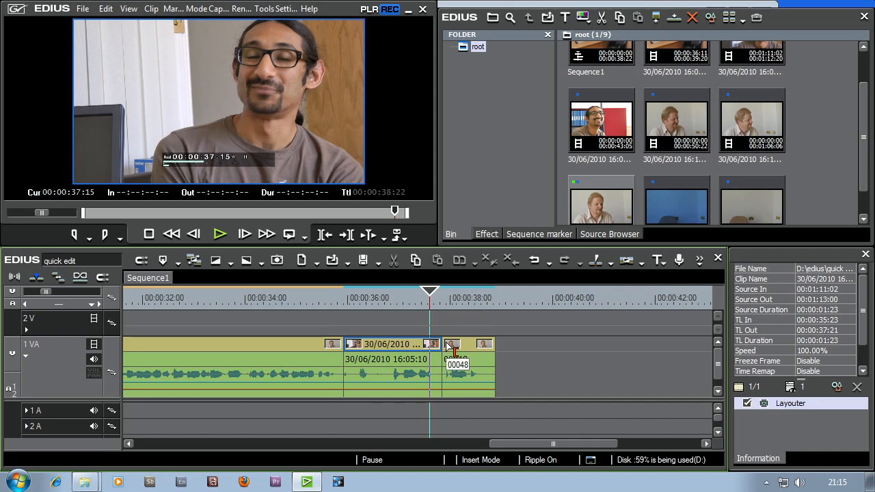
Step: Alternate the linked edit-point selection between the last 00048 clip's in point and the preceding clip's out point
{"action": "left_click", "coordinate": [452, 350]}
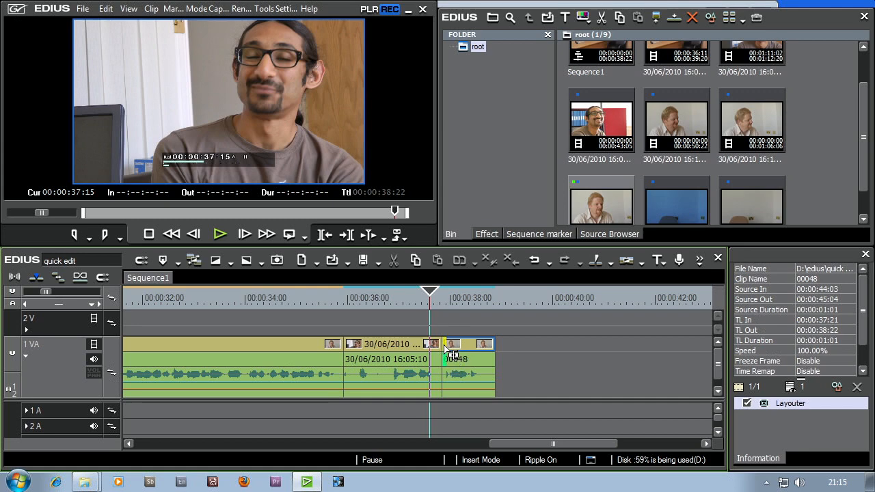
{"action": "mouse_move", "coordinate": [451, 353]}
{"action": "left_mouse_down"}
{"action": "mouse_move", "coordinate": [430, 351]}
{"action": "mouse_move", "coordinate": [448, 350]}
{"action": "left_mouse_up"}
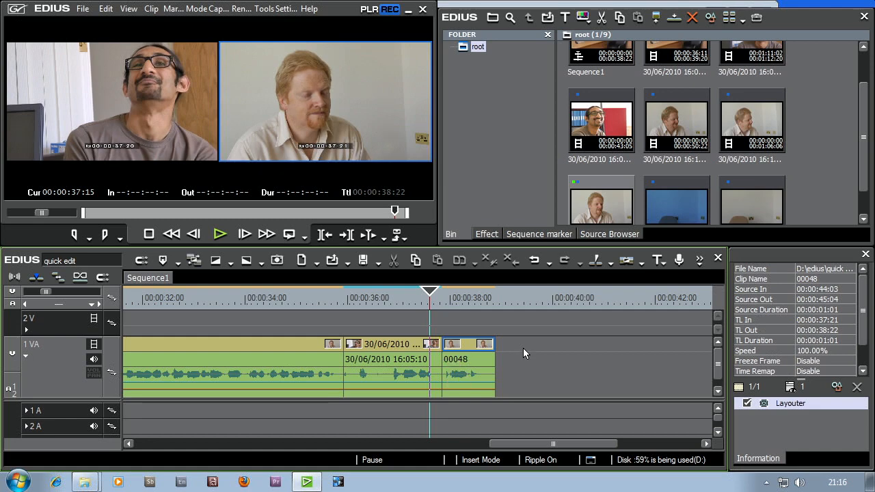
{"action": "left_click", "coordinate": [439, 346]}
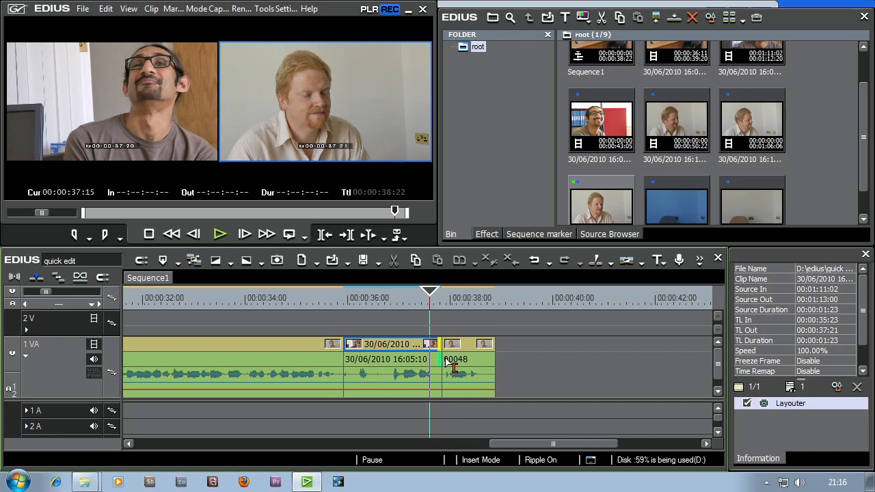
{"action": "left_click", "coordinate": [446, 346]}
{"action": "left_click", "coordinate": [437, 341]}
{"action": "left_click", "coordinate": [446, 348]}
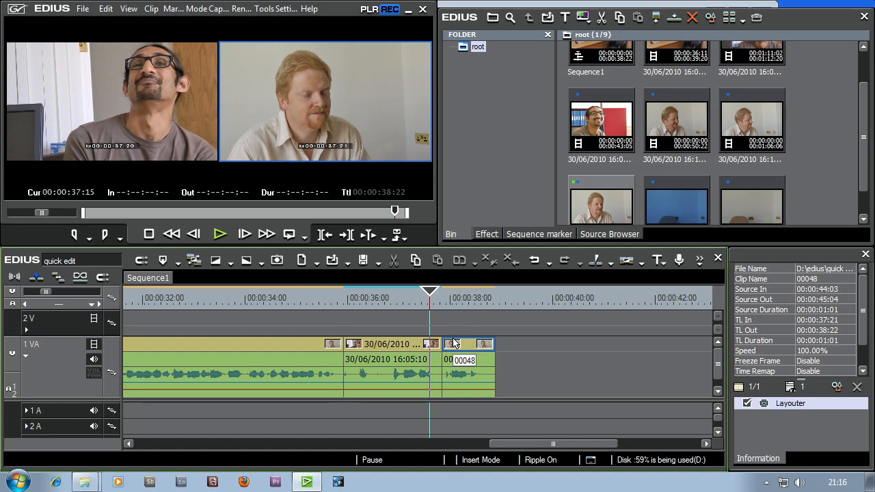
Step: Turn off group/link mode and select only the video out point of the clip before the last 00048
{"action": "left_click", "coordinate": [78, 278]}
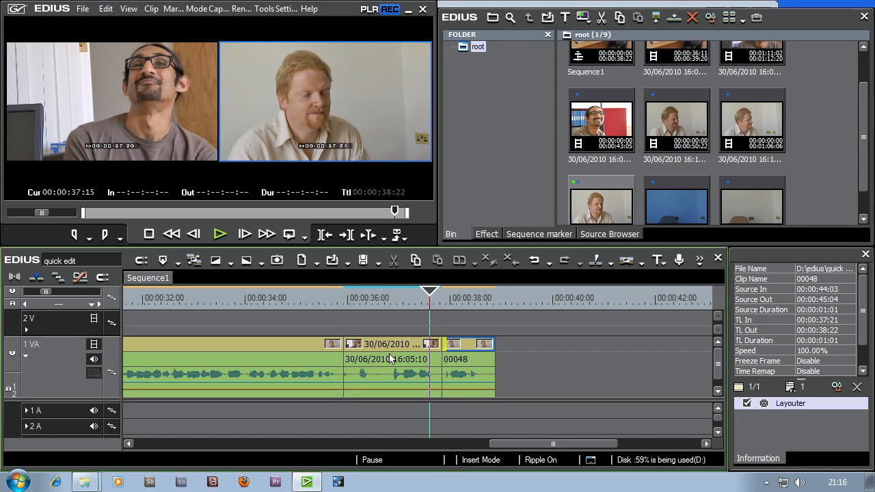
{"action": "left_click", "coordinate": [438, 346]}
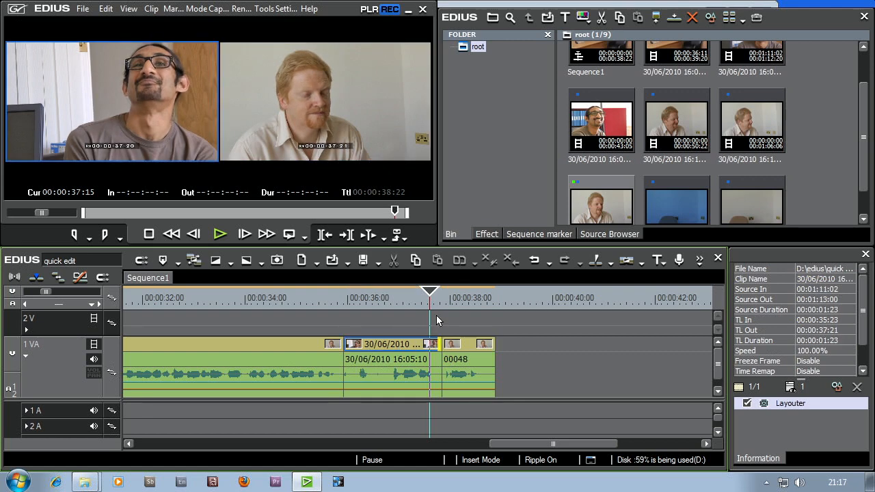
Step: Try extending the video-only out point by one frame to 00:00:37:22, and undo the trim
{"action": "left_click", "coordinate": [443, 350]}
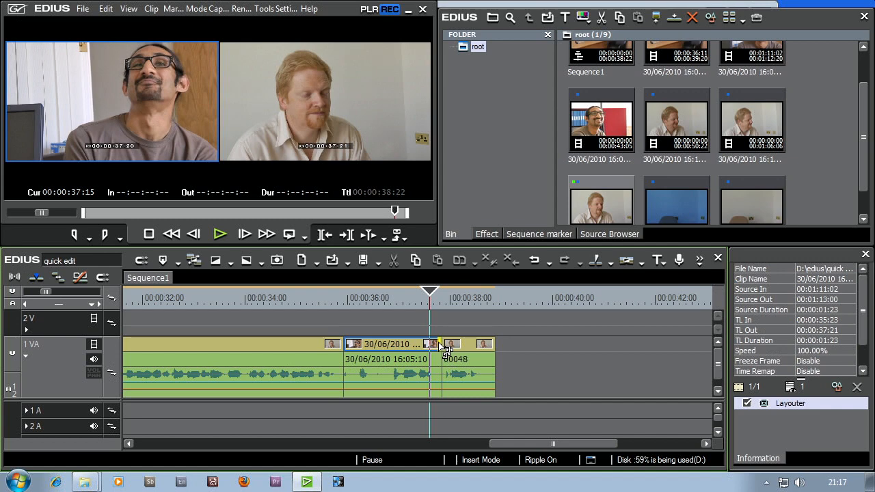
{"action": "mouse_move", "coordinate": [441, 345]}
{"action": "left_mouse_down"}
{"action": "mouse_move", "coordinate": [401, 344]}
{"action": "mouse_move", "coordinate": [441, 351]}
{"action": "left_mouse_up"}
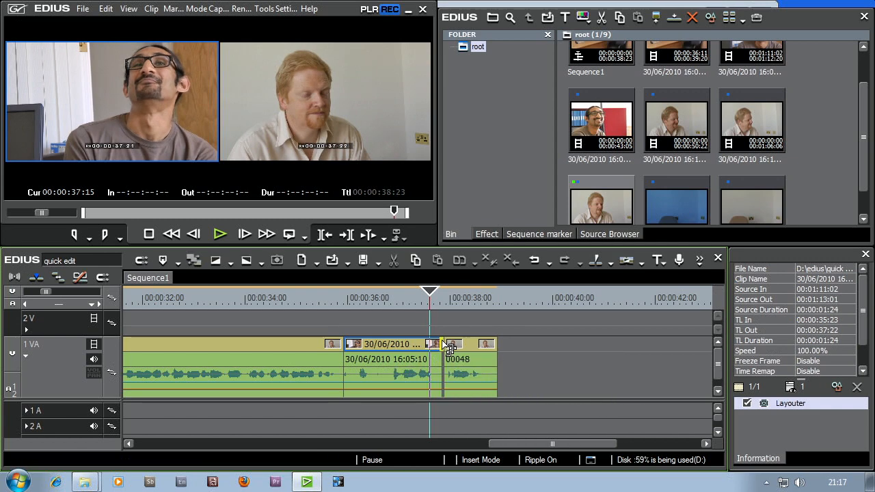
{"action": "left_click", "coordinate": [535, 263]}
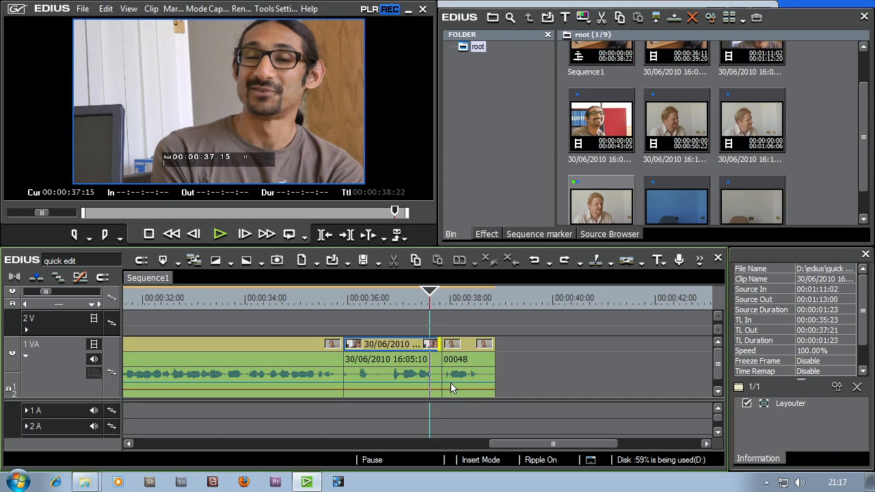
Step: Switch from insert to overwrite mode and try to trim the video out point at the final cut
{"action": "left_click", "coordinate": [36, 278]}
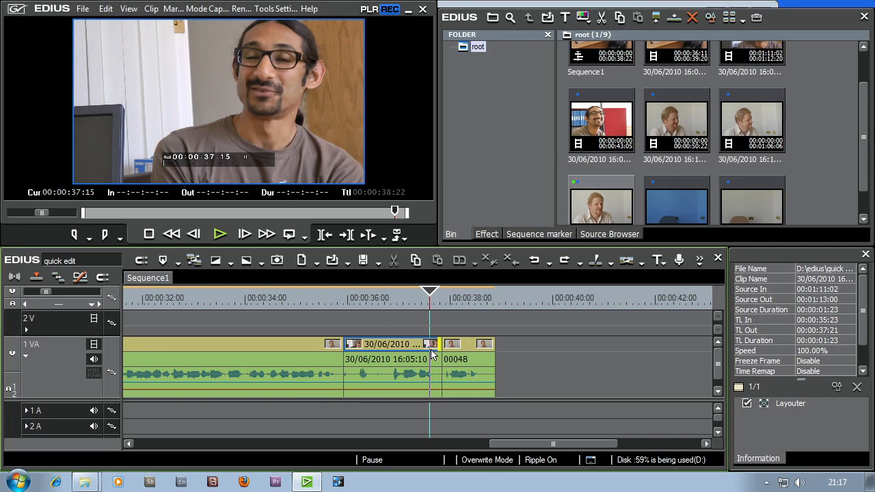
{"action": "mouse_move", "coordinate": [441, 350]}
{"action": "left_mouse_down"}
{"action": "mouse_move", "coordinate": [431, 350]}
{"action": "mouse_move", "coordinate": [441, 353]}
{"action": "left_mouse_up"}
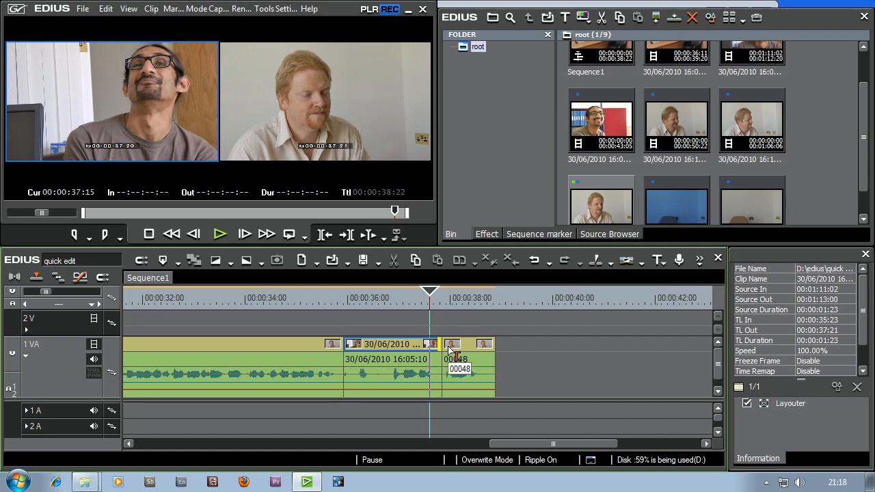
{"action": "left_click_drag", "start_coordinate": [443, 348], "coordinate": [443, 353]}
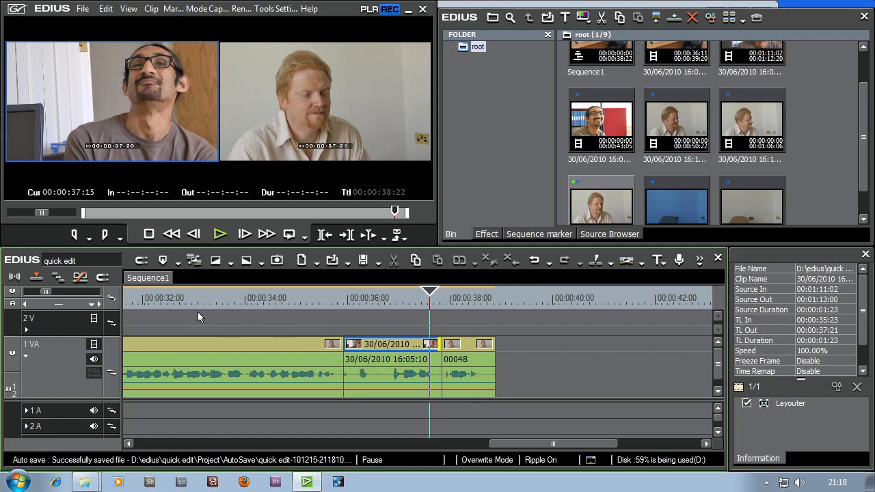
Step: With ripple mode off, shorten the 16:05:10 clip's video to 00:00:37:13 and extend the last 00048 clip's video back to meet it
{"action": "left_click", "coordinate": [101, 280]}
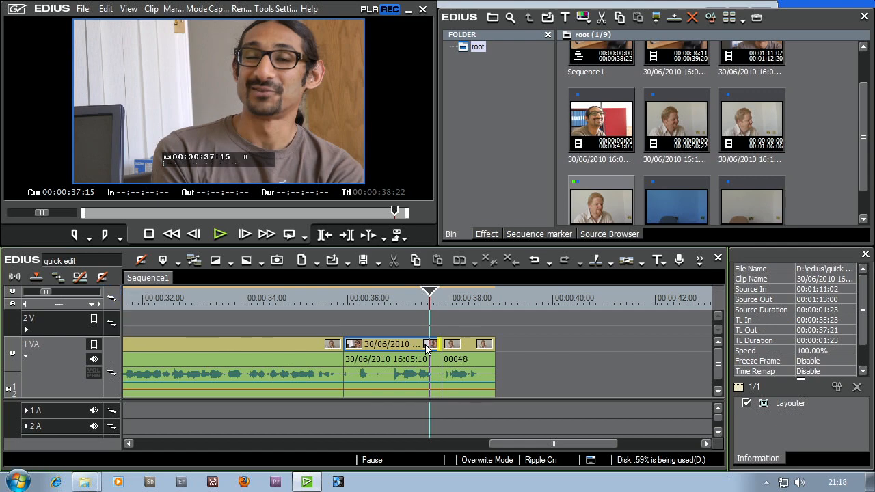
{"action": "left_click_drag", "start_coordinate": [447, 348], "coordinate": [431, 350]}
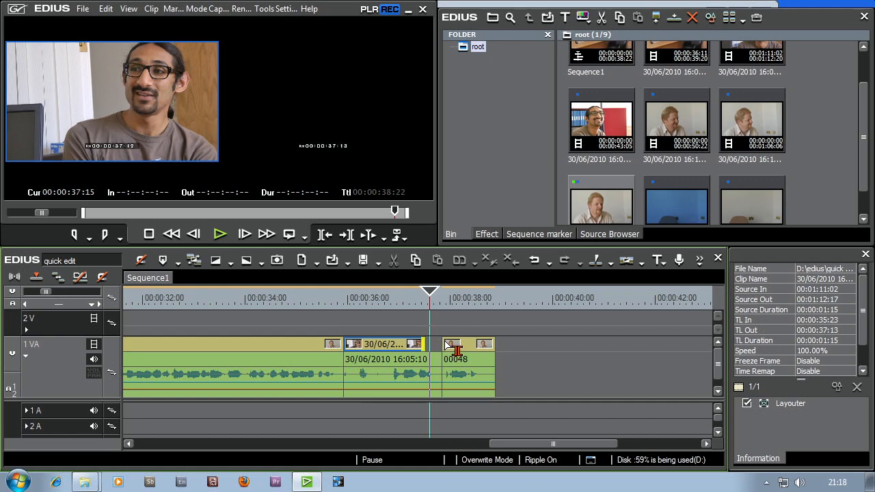
{"action": "left_click", "coordinate": [448, 346]}
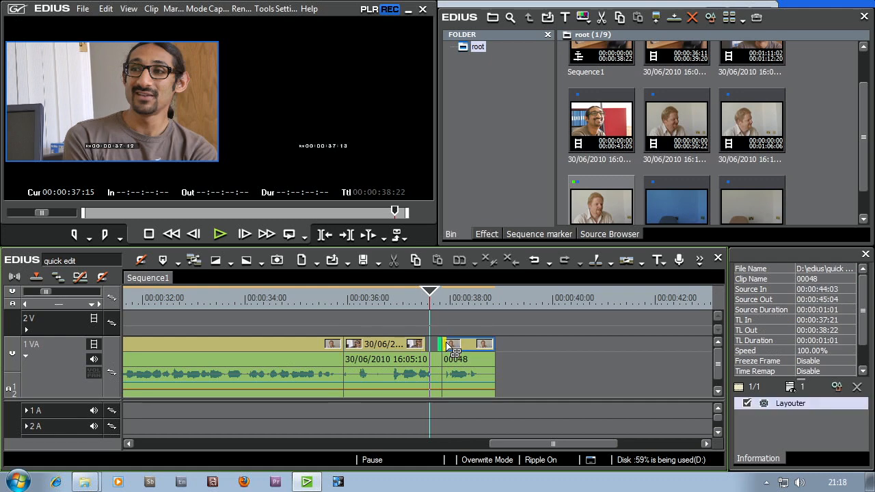
{"action": "left_click_drag", "start_coordinate": [452, 348], "coordinate": [434, 351]}
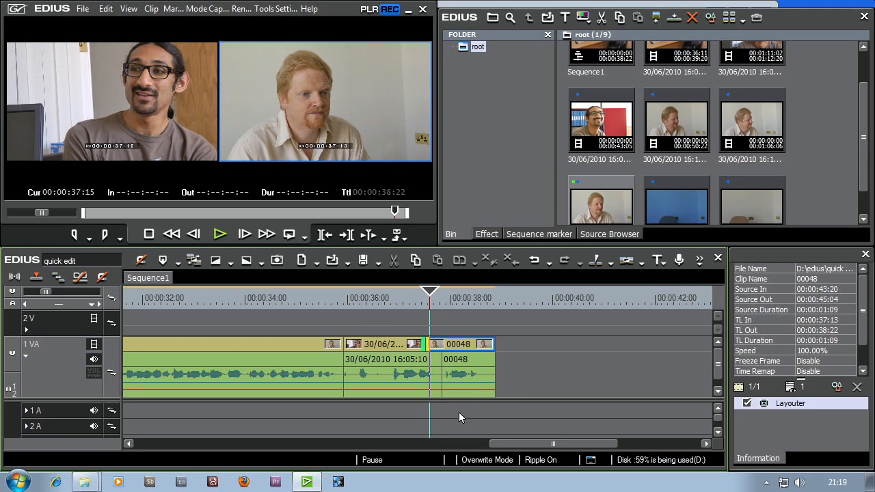
Step: Play across the split final edit from 00:00:36:15, and check the video cut around 00:00:37:05 to 00:00:37:09
{"action": "left_click", "coordinate": [377, 303]}
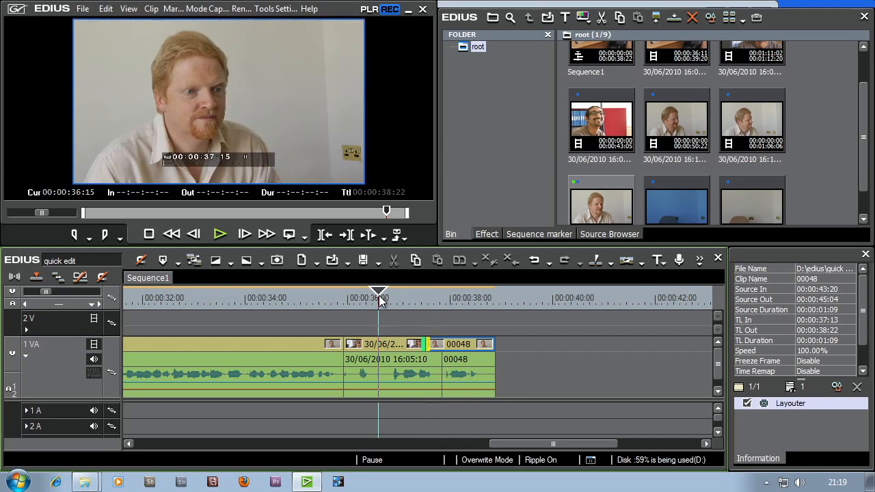
{"action": "left_click", "coordinate": [224, 233]}
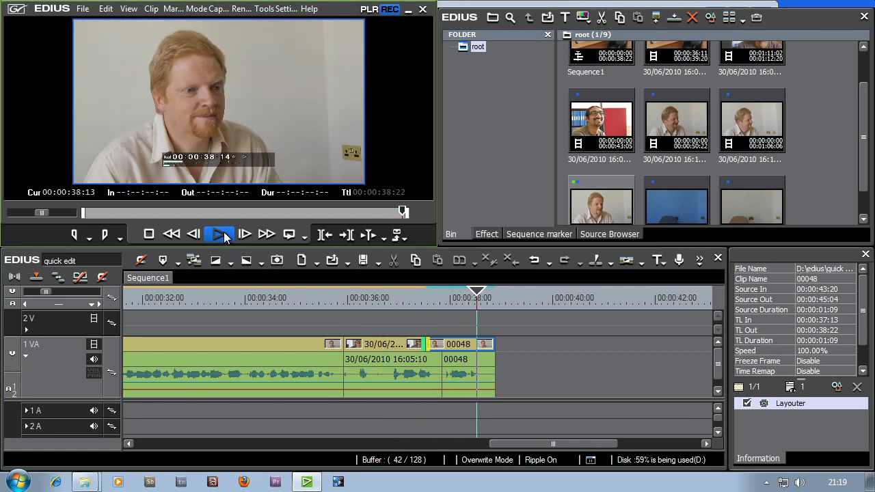
{"action": "left_click", "coordinate": [411, 304]}
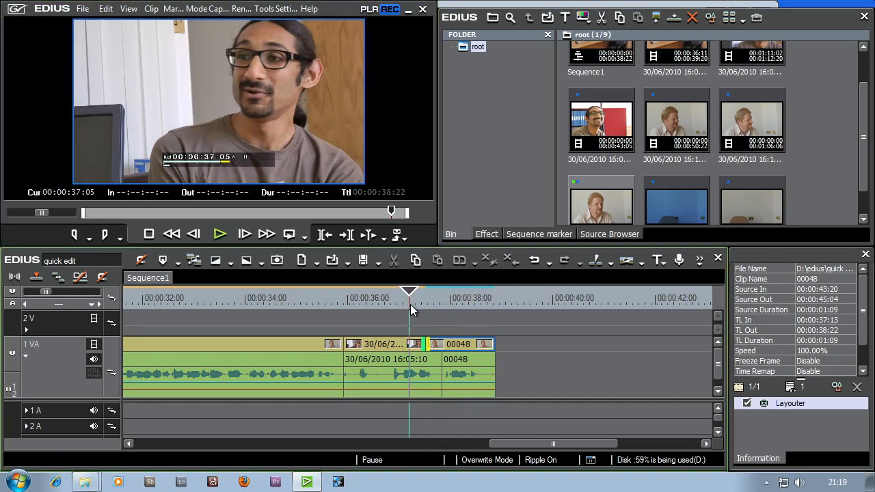
{"action": "left_click_drag", "start_coordinate": [411, 305], "coordinate": [418, 304]}
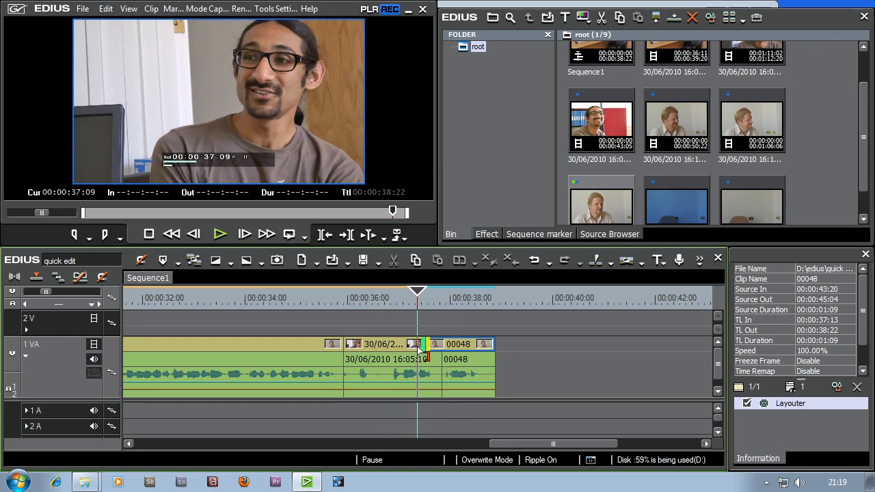
{"action": "key", "text": "l"}
Step: Play across the sequence's first cut from 00:00:02:21, and place the playhead before the cut at 00:00:03:04
{"action": "left_click_drag", "start_coordinate": [513, 444], "coordinate": [149, 453]}
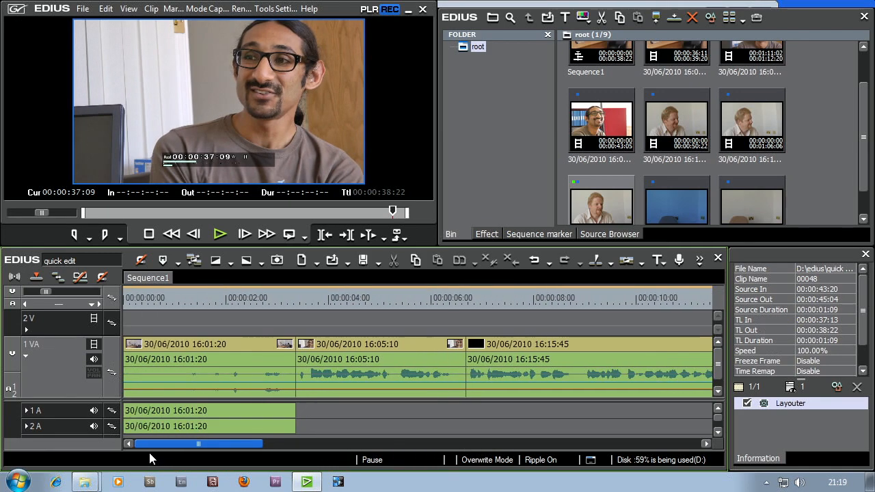
{"action": "left_click", "coordinate": [269, 299]}
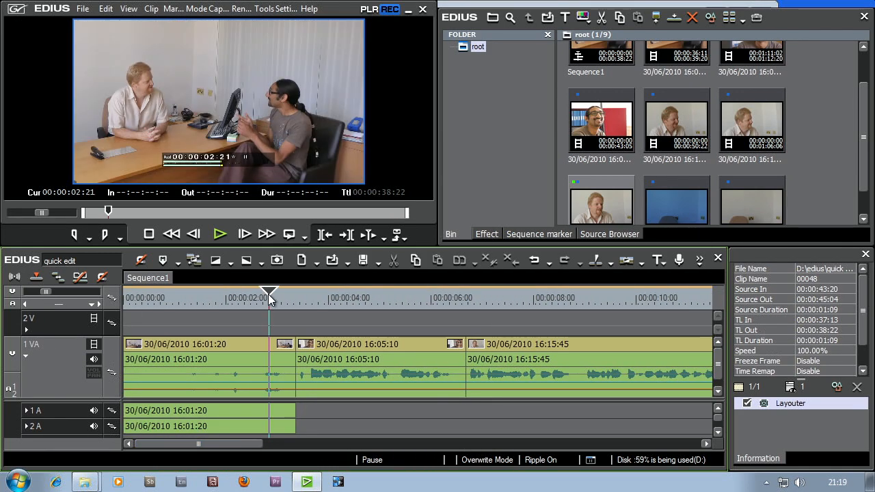
{"action": "key", "text": "space"}
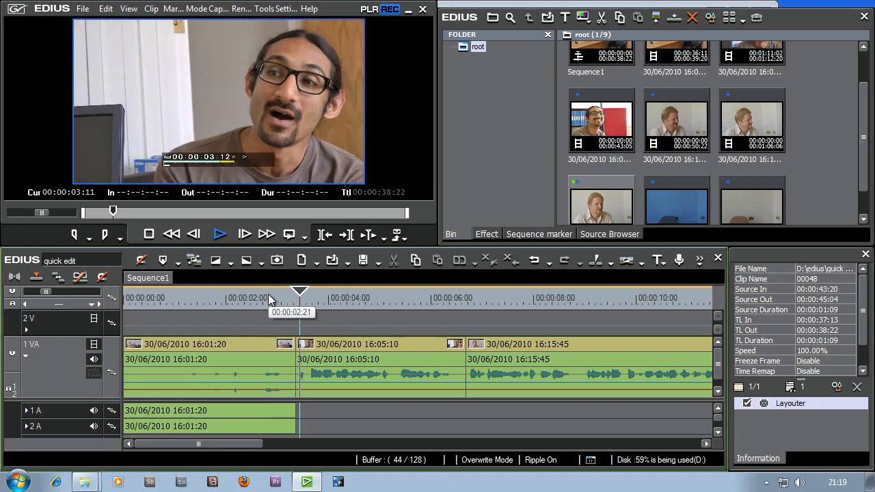
{"action": "key", "text": "space"}
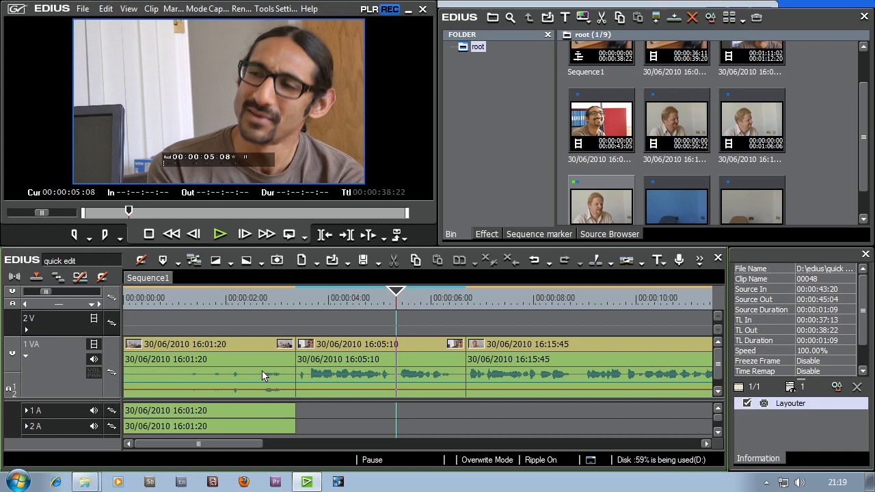
{"action": "mouse_move", "coordinate": [297, 302]}
{"action": "left_mouse_down"}
{"action": "mouse_move", "coordinate": [258, 310]}
{"action": "mouse_move", "coordinate": [285, 313]}
{"action": "left_mouse_up"}
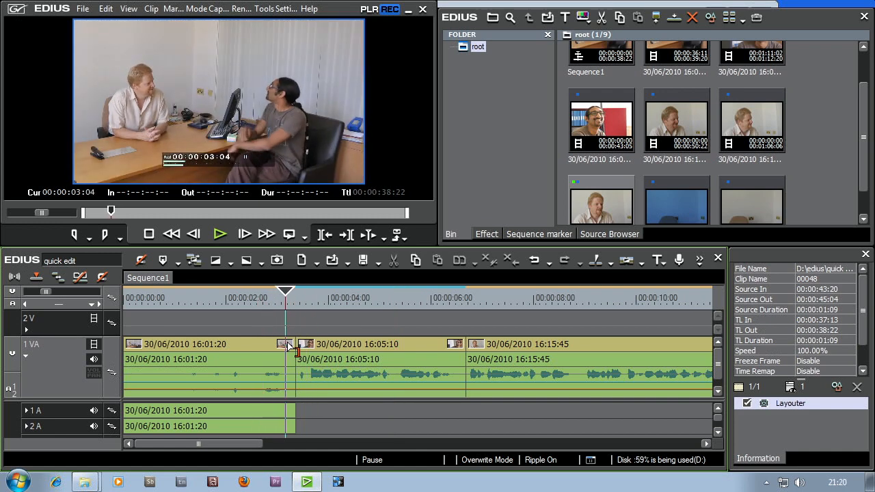
Step: Turn group/link mode on, try trimming the opening clip's out point back to 00:00:02:24, and undo that trim
{"action": "left_click", "coordinate": [78, 277]}
{"action": "left_click", "coordinate": [295, 345]}
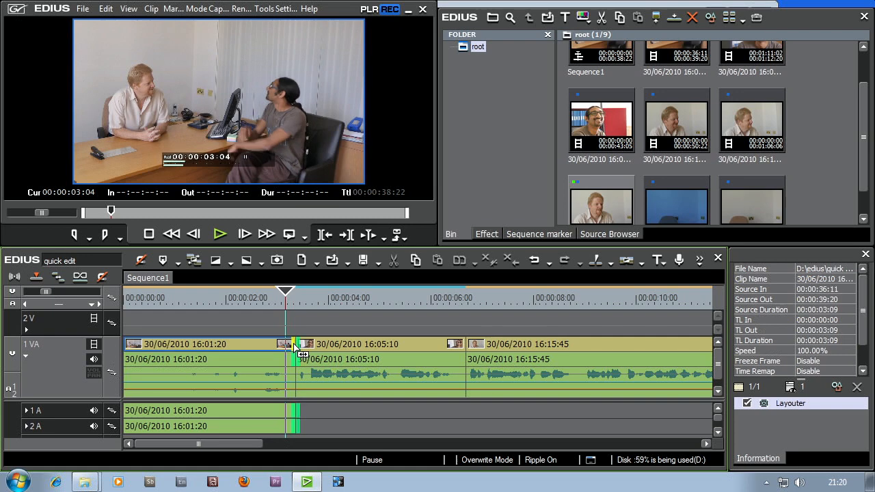
{"action": "left_click_drag", "start_coordinate": [294, 347], "coordinate": [276, 352]}
{"action": "left_click", "coordinate": [298, 348]}
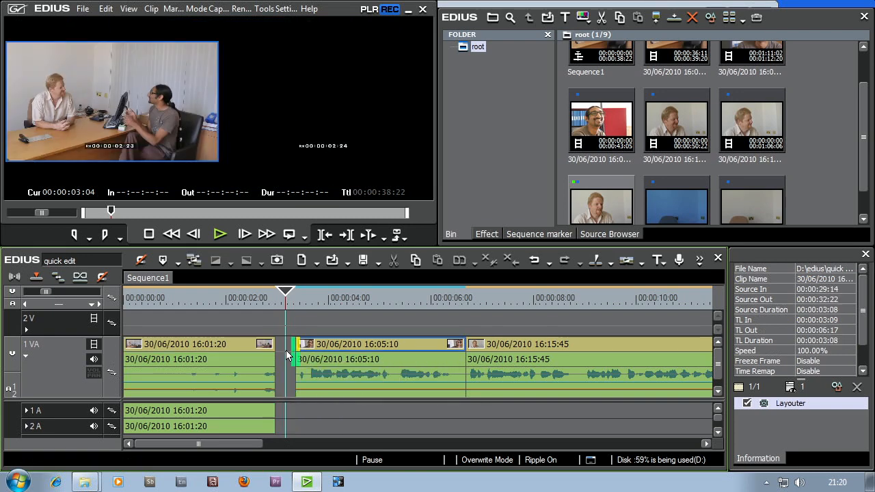
{"action": "left_click", "coordinate": [538, 259]}
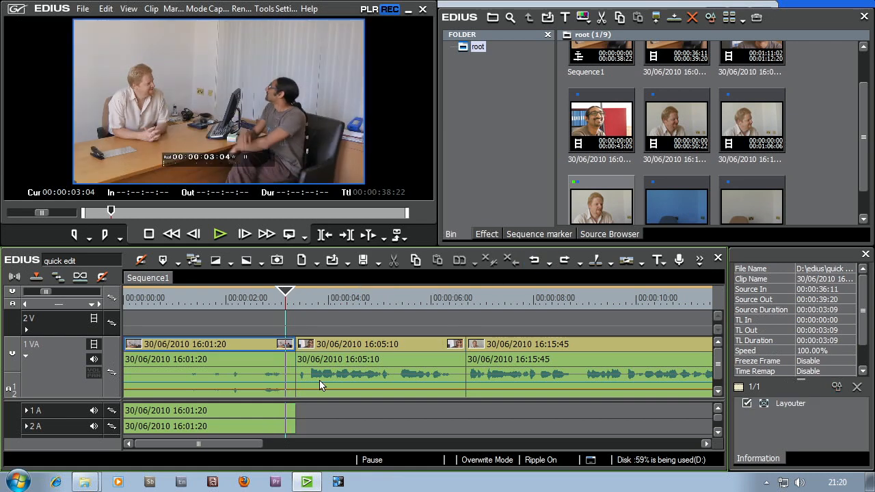
Step: Move the sequence's first cut back to 00:00:02:19 together with the opening clip's audio, and play across the new cut
{"action": "left_click", "coordinate": [299, 350]}
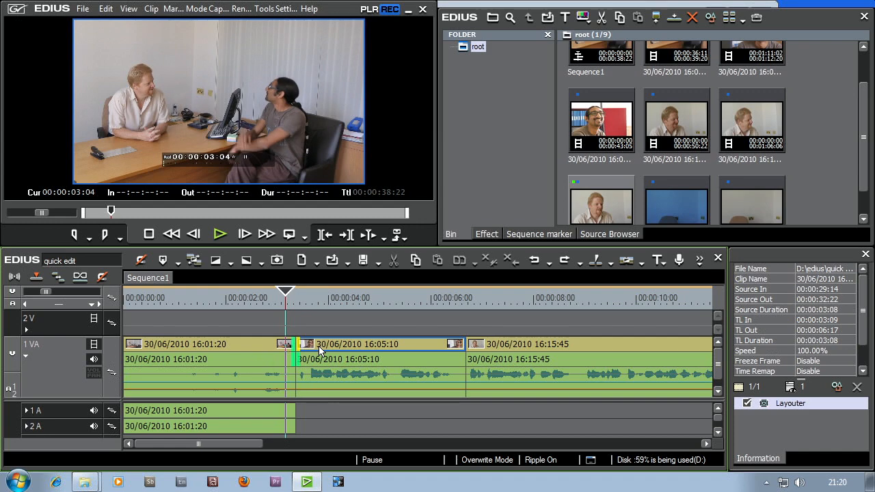
{"action": "left_click_drag", "start_coordinate": [299, 350], "coordinate": [263, 354]}
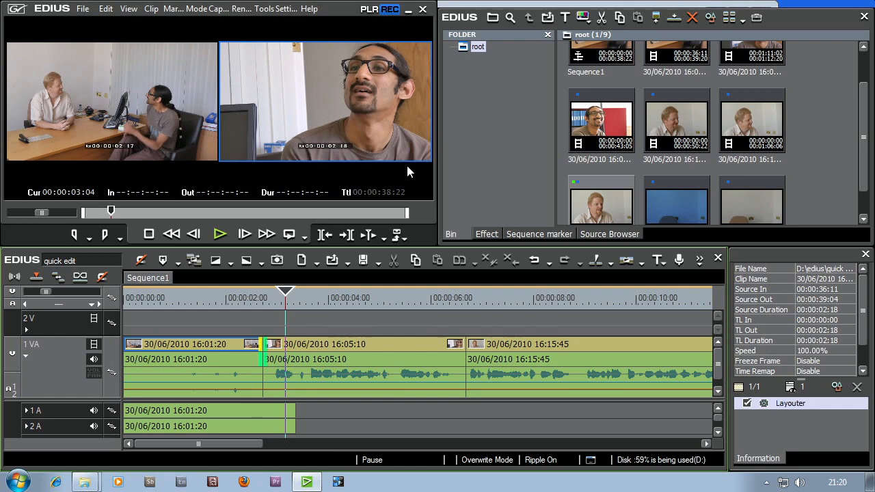
{"action": "left_click", "coordinate": [222, 298]}
{"action": "left_click", "coordinate": [219, 240]}
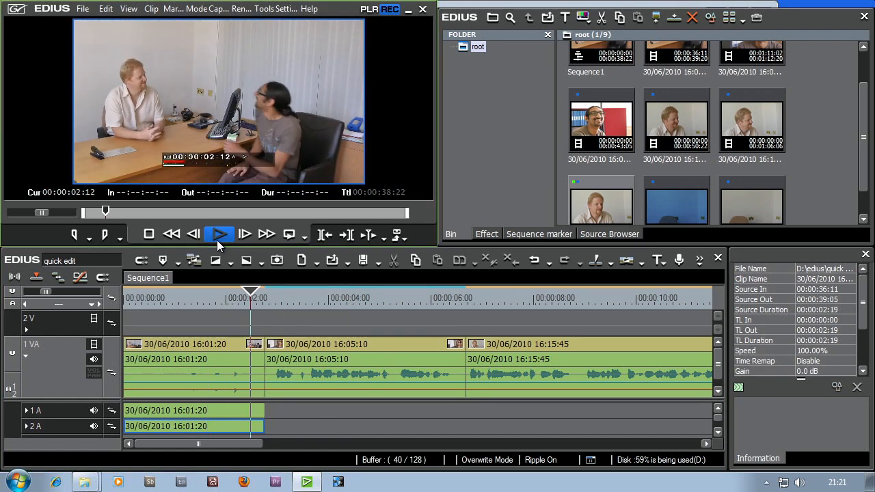
{"action": "left_click", "coordinate": [234, 298]}
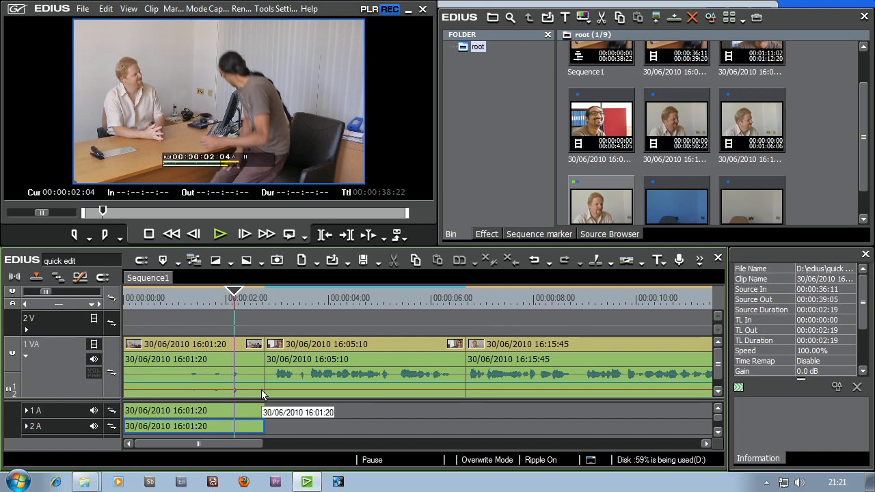
{"action": "left_click_drag", "start_coordinate": [245, 303], "coordinate": [272, 301]}
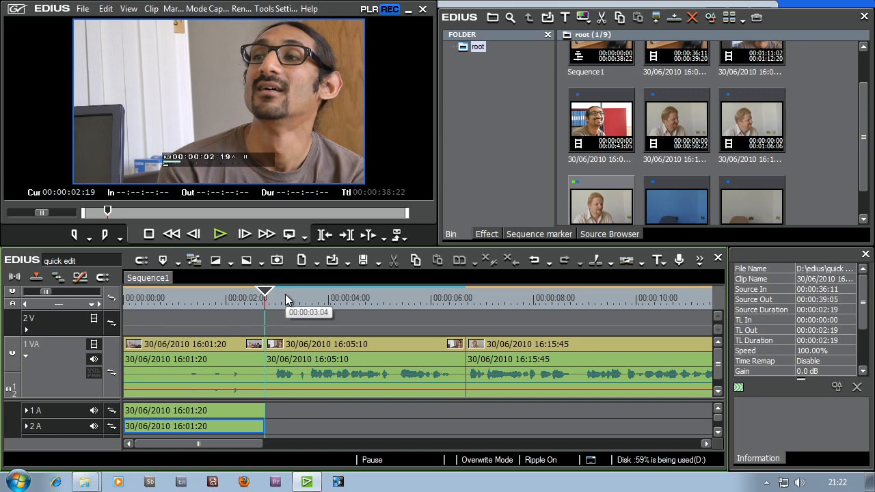
Step: Turn snapping off and, with group/link mode off, roll only the video of the first cut forward to 00:00:03:09
{"action": "left_click", "coordinate": [103, 278]}
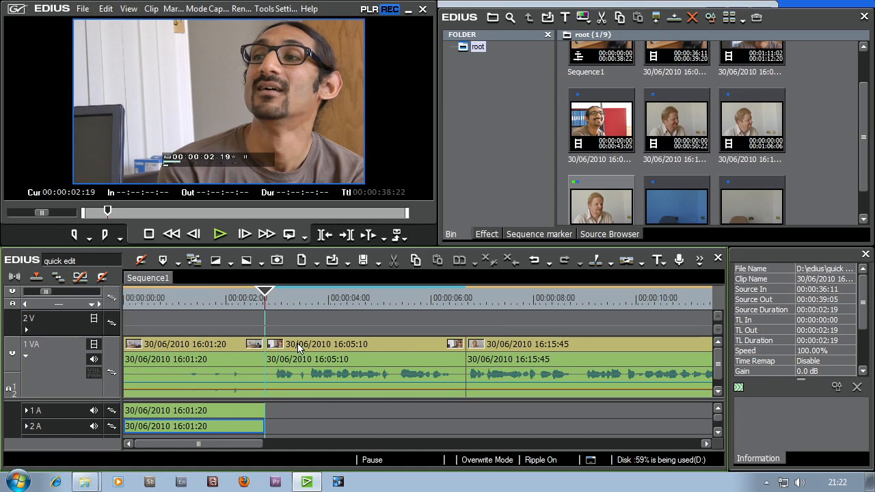
{"action": "left_click", "coordinate": [390, 298]}
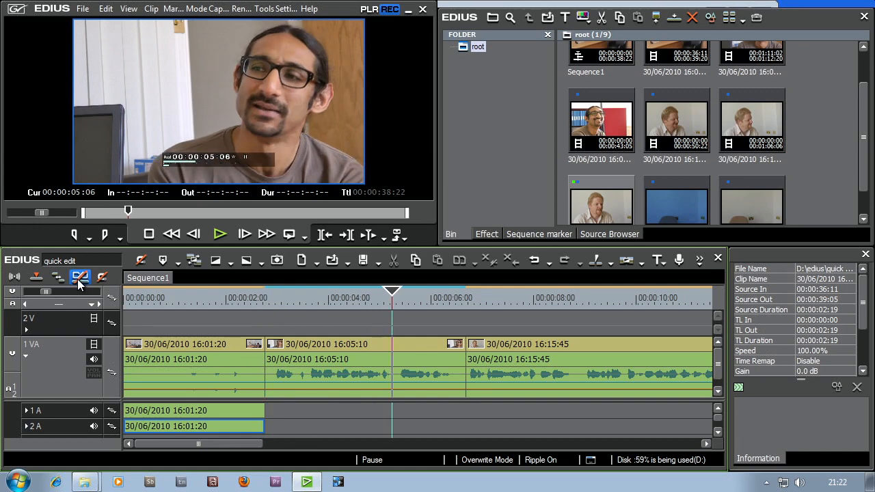
{"action": "left_click", "coordinate": [266, 344]}
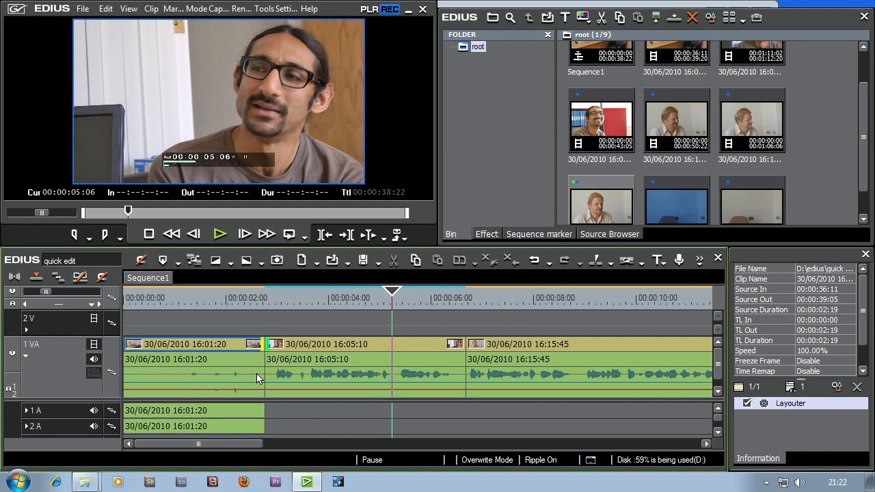
{"action": "left_click_drag", "start_coordinate": [271, 350], "coordinate": [298, 342]}
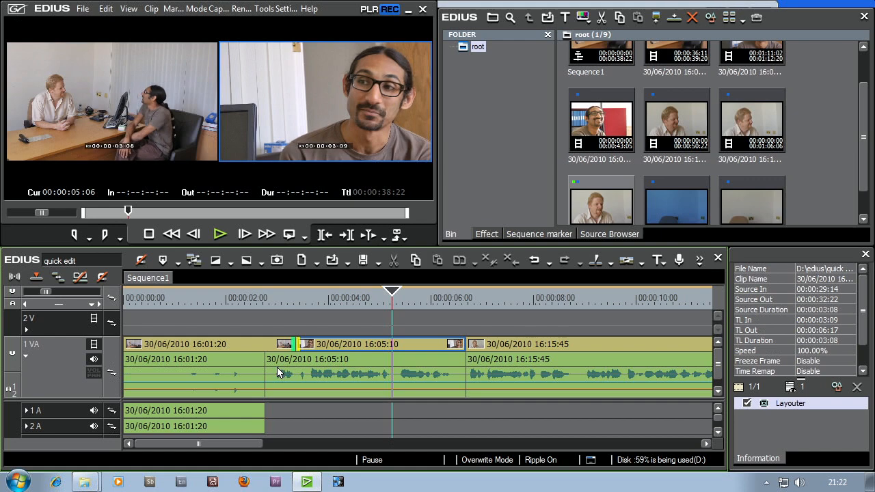
{"action": "key", "text": "j"}
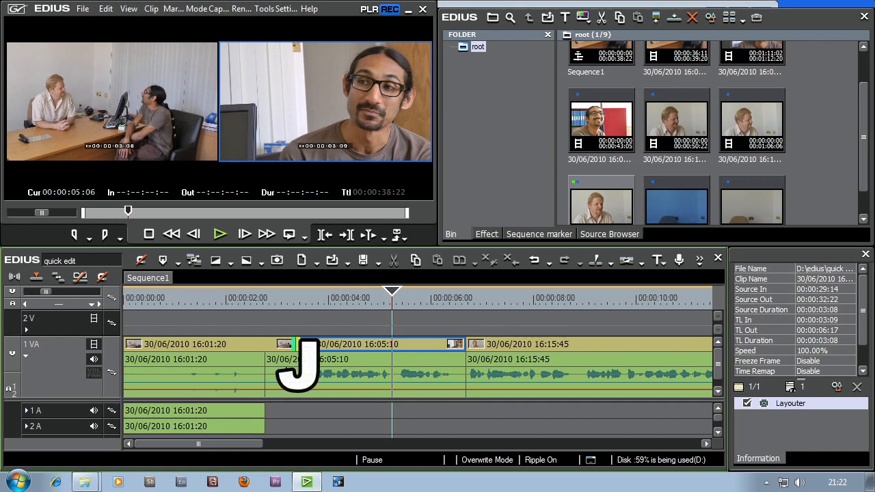
Step: Play across the split first edit from about 00:00:01:22, and scrub the section before the video cut up to 00:00:03:06
{"action": "left_click", "coordinate": [221, 301]}
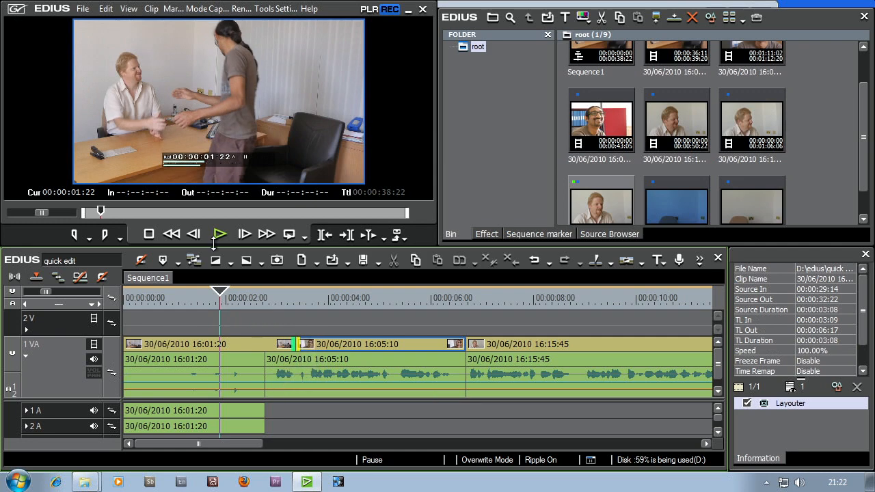
{"action": "left_click", "coordinate": [217, 236]}
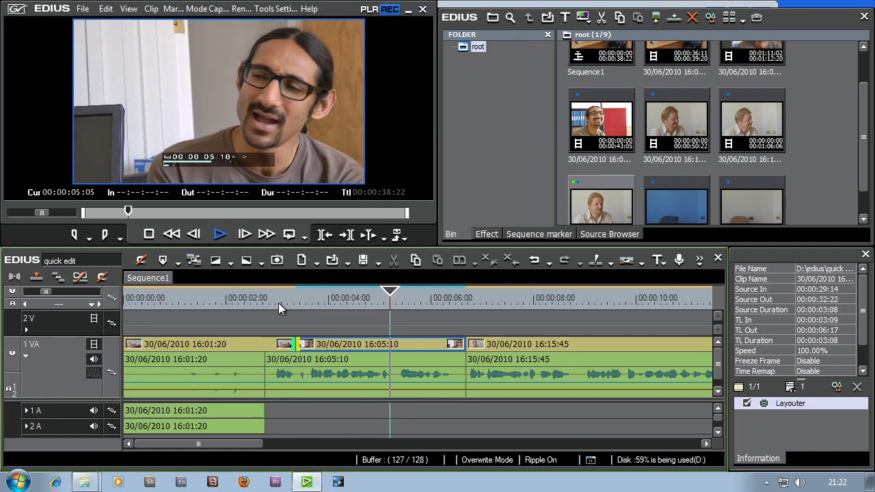
{"action": "left_click_drag", "start_coordinate": [277, 301], "coordinate": [290, 299]}
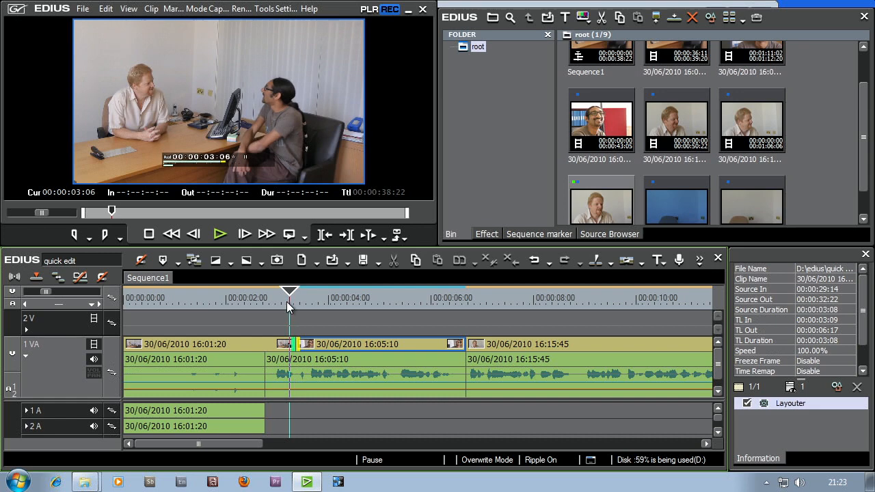
{"action": "left_click_drag", "start_coordinate": [286, 306], "coordinate": [221, 308]}
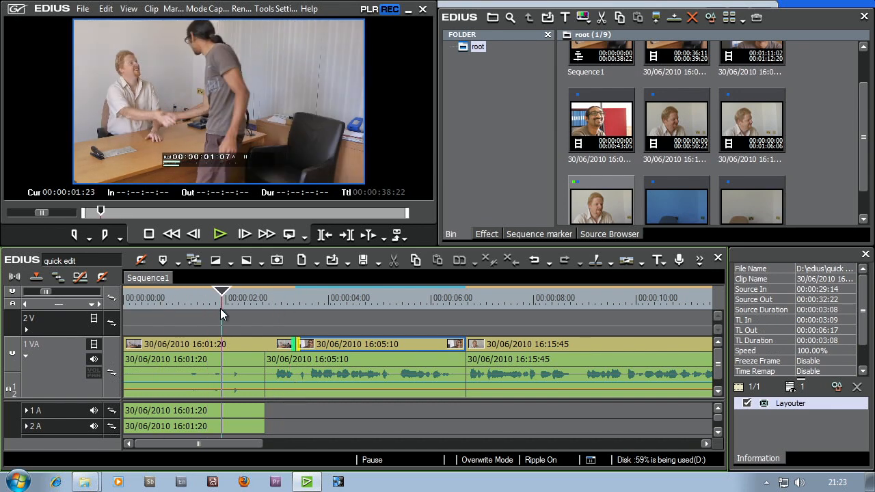
{"action": "left_click", "coordinate": [221, 235]}
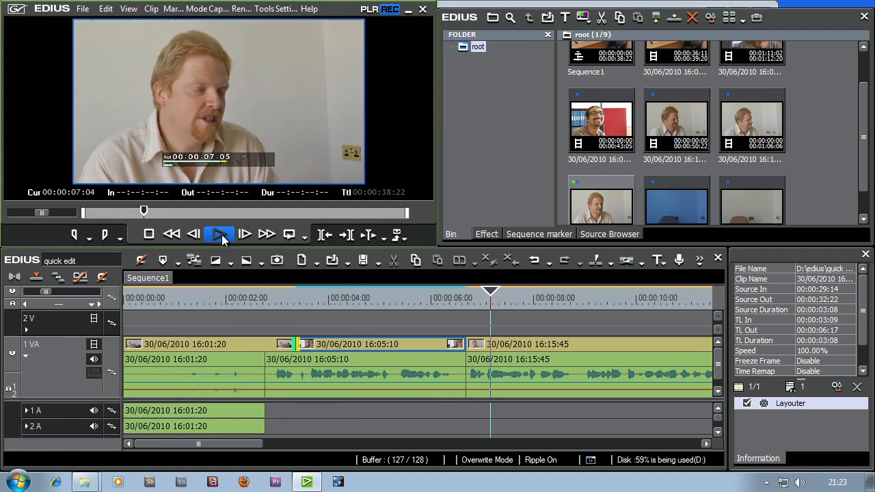
Step: Review the 16:05:10 clip back to 00:00:04:04, fit the whole sequence in the timeline, and move the playhead to 00:00:09:18
{"action": "left_click", "coordinate": [447, 300]}
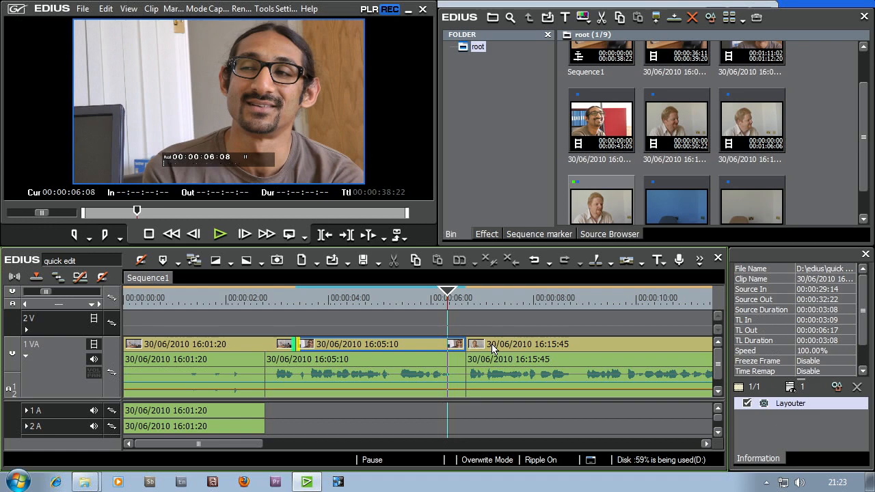
{"action": "left_click", "coordinate": [428, 299]}
{"action": "left_click", "coordinate": [376, 299]}
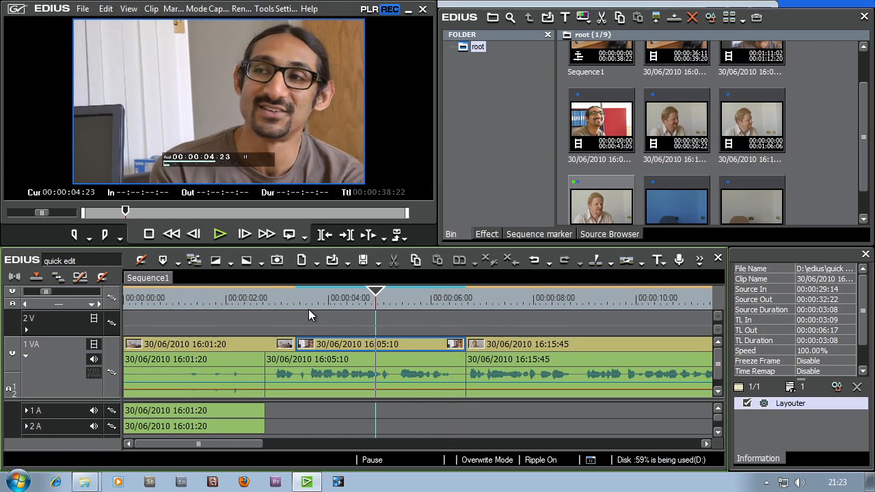
{"action": "left_click", "coordinate": [324, 301]}
{"action": "left_click", "coordinate": [338, 301]}
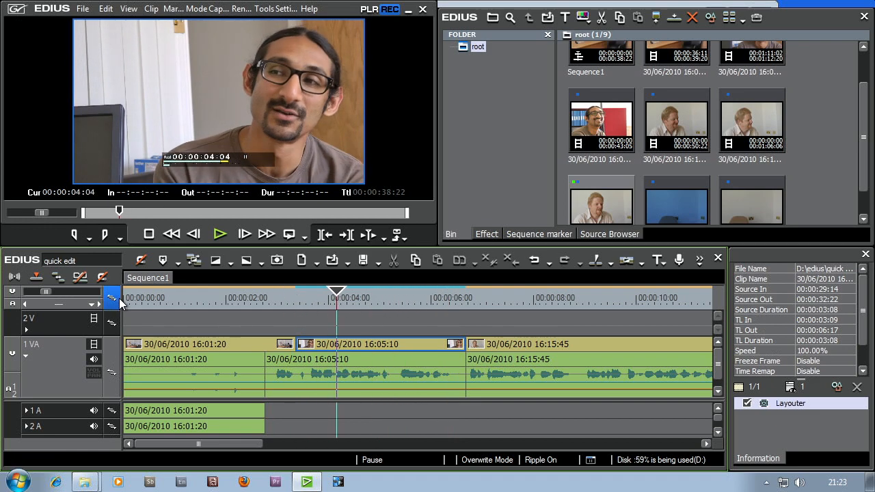
{"action": "left_click", "coordinate": [58, 302]}
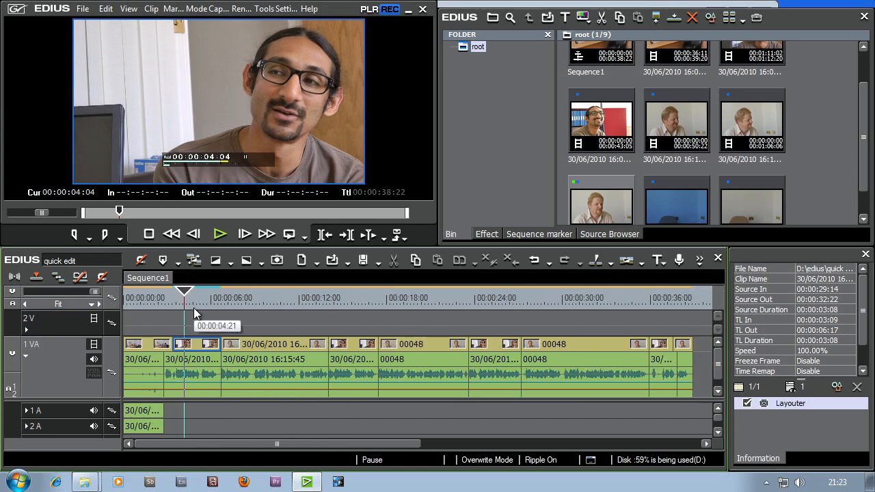
{"action": "left_click_drag", "start_coordinate": [248, 297], "coordinate": [265, 314]}
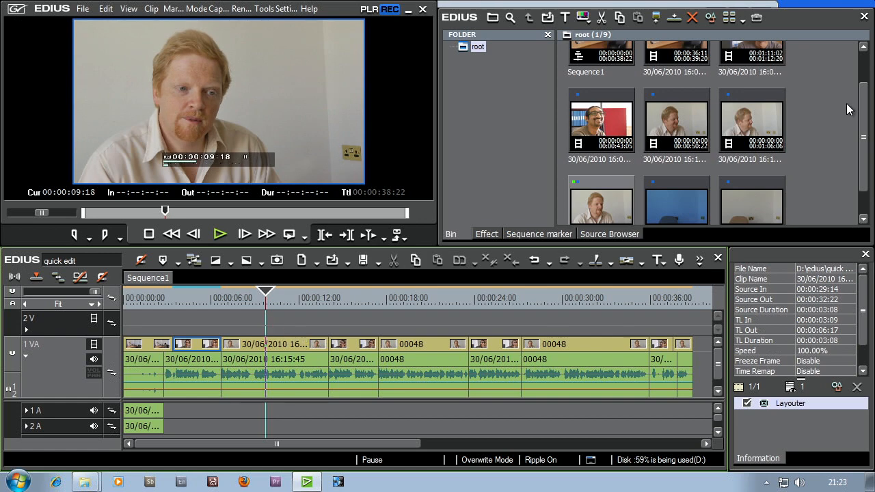
Step: Open the 16:05:10 source clip from the bin, mark it from 00:00:36:05 to 00:00:37:12, and replay the marked reaction shot
{"action": "left_click_drag", "start_coordinate": [865, 103], "coordinate": [868, 60]}
{"action": "double_click", "coordinate": [756, 84]}
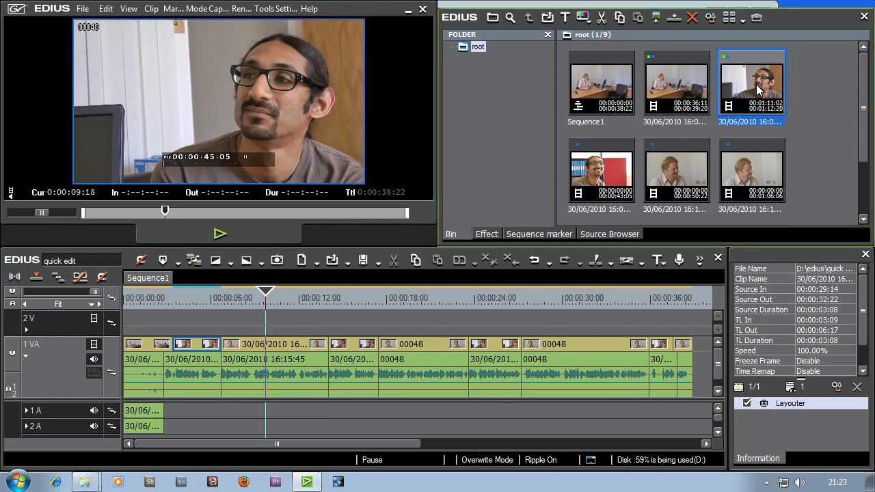
{"action": "left_click_drag", "start_coordinate": [144, 211], "coordinate": [238, 212]}
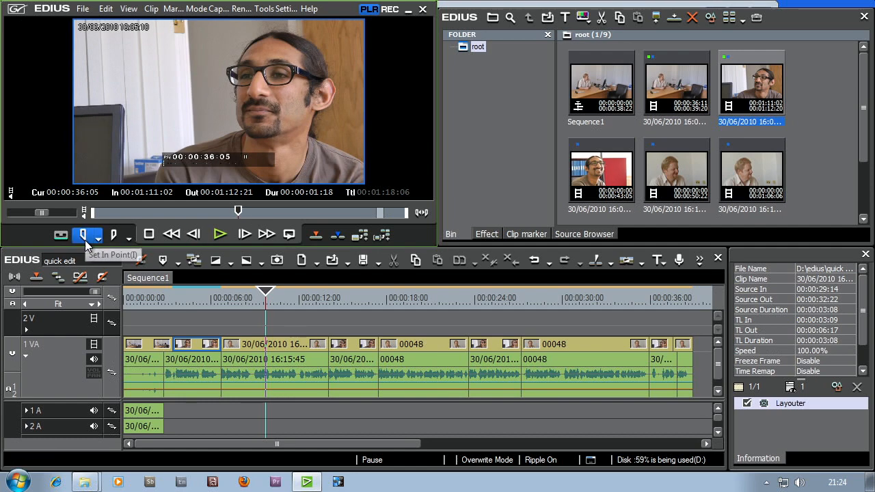
{"action": "left_click", "coordinate": [83, 235]}
{"action": "left_click", "coordinate": [221, 234]}
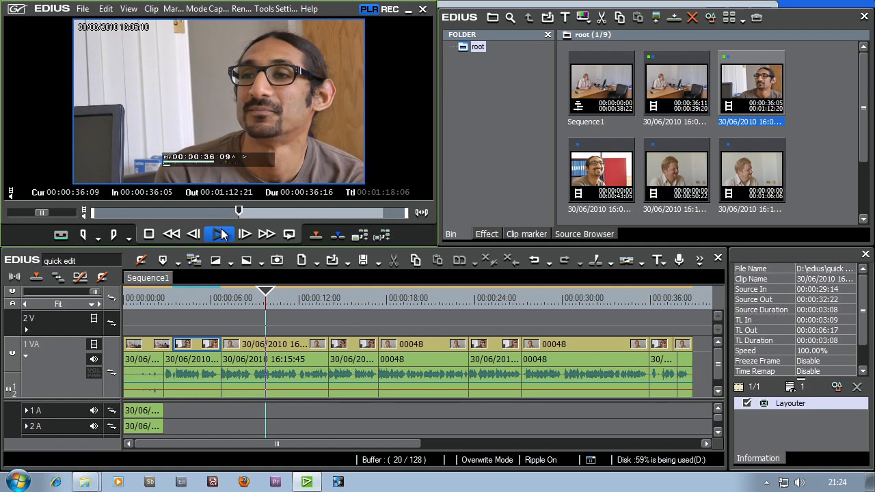
{"action": "left_click", "coordinate": [115, 238]}
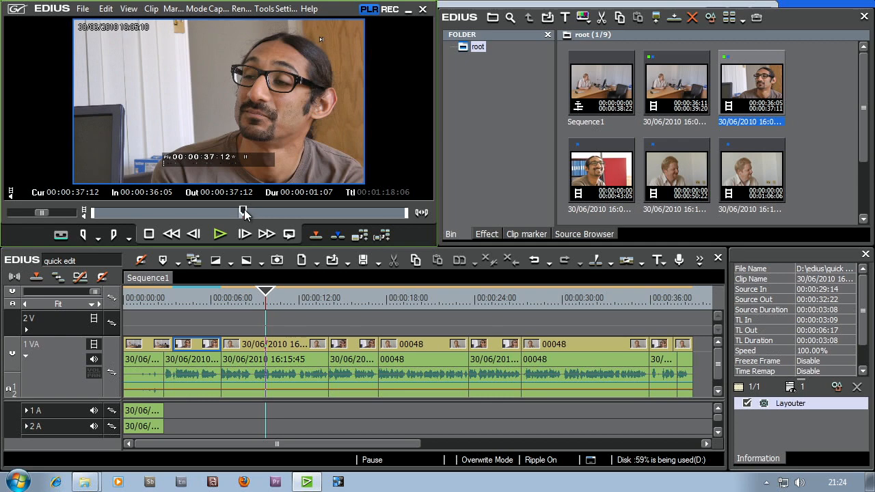
{"action": "left_click_drag", "start_coordinate": [244, 214], "coordinate": [240, 215]}
{"action": "left_click", "coordinate": [217, 234]}
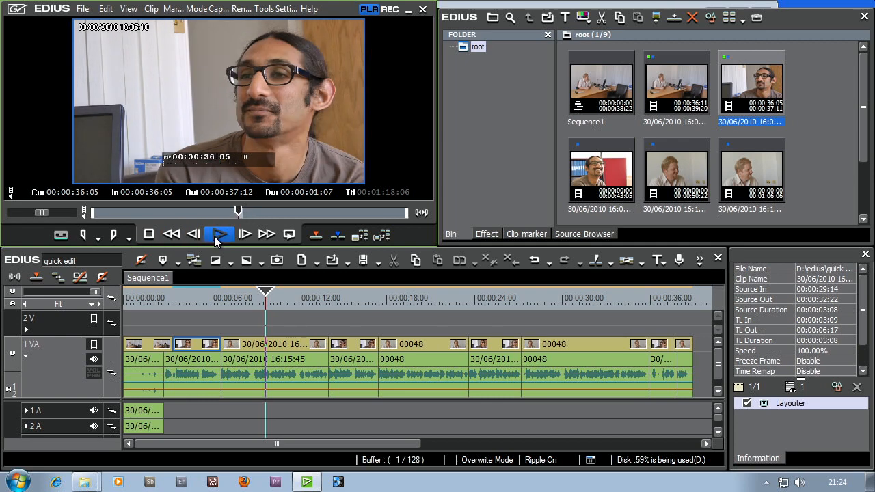
{"action": "left_click", "coordinate": [214, 235]}
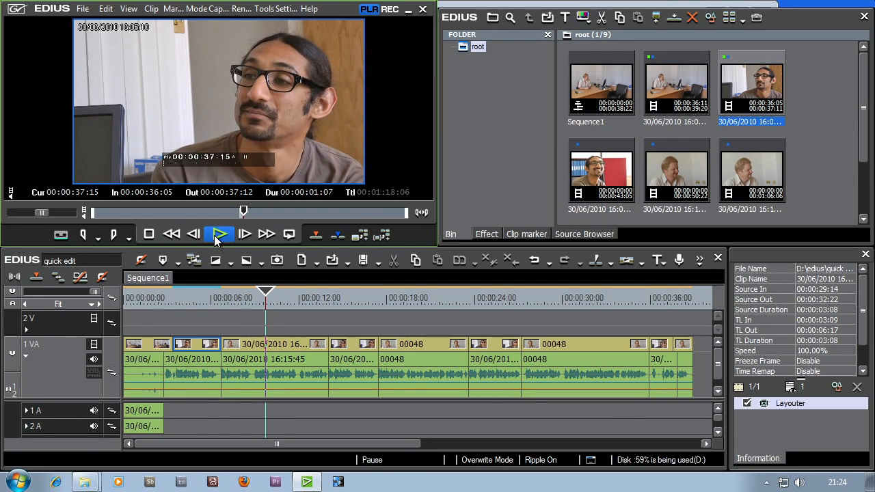
Step: Place the marked reaction shot on track 2V at 00:00:11:05 above the 16:15:45 clip, and set the playhead to 00:00:10:05
{"action": "left_click", "coordinate": [264, 301]}
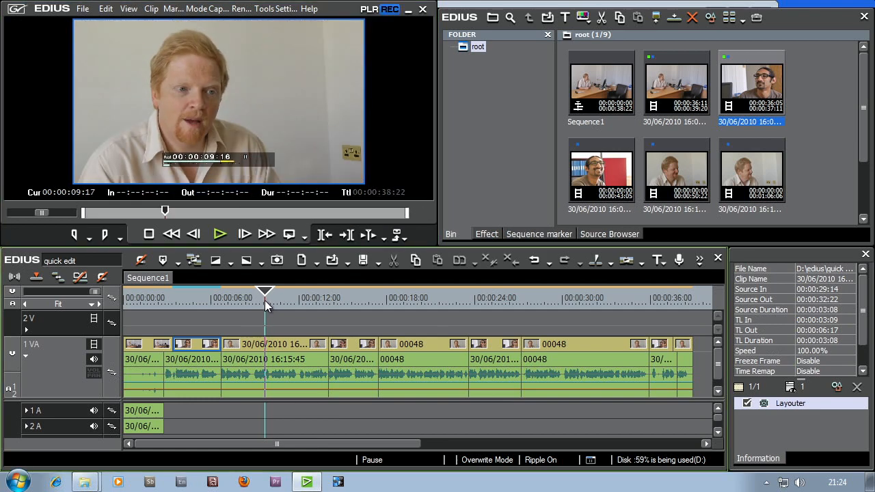
{"action": "left_click", "coordinate": [227, 235]}
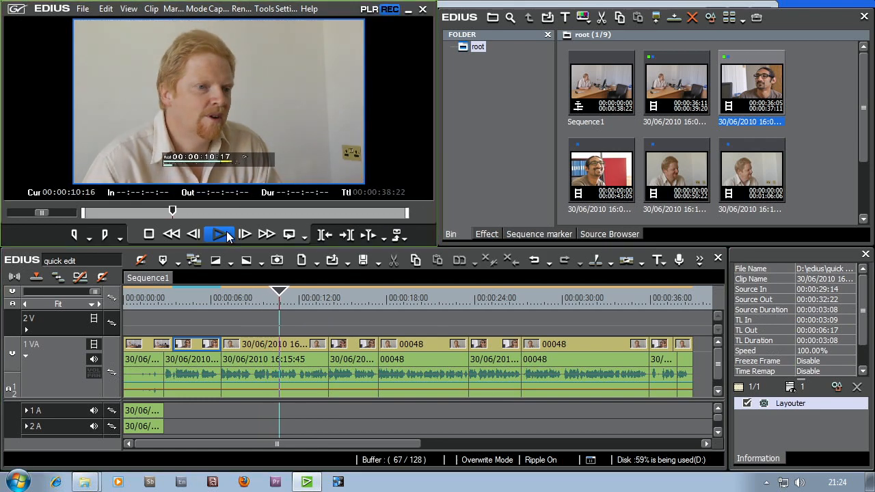
{"action": "left_click", "coordinate": [227, 235]}
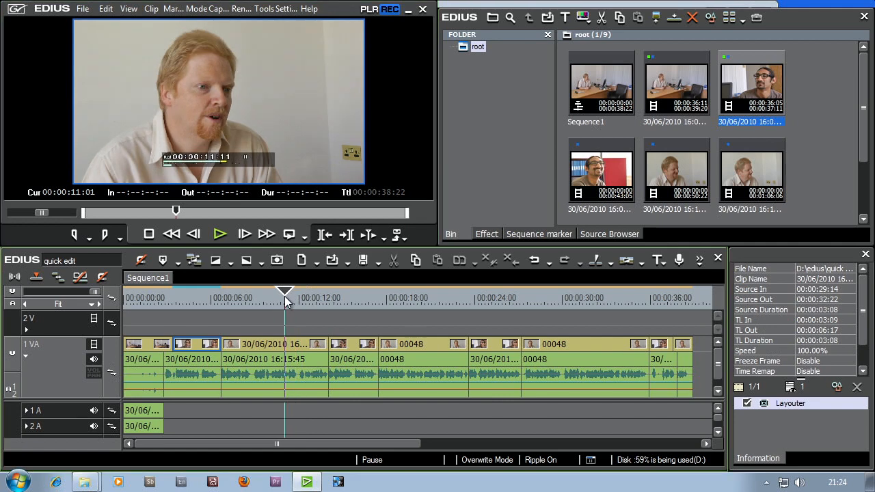
{"action": "left_click", "coordinate": [370, 10]}
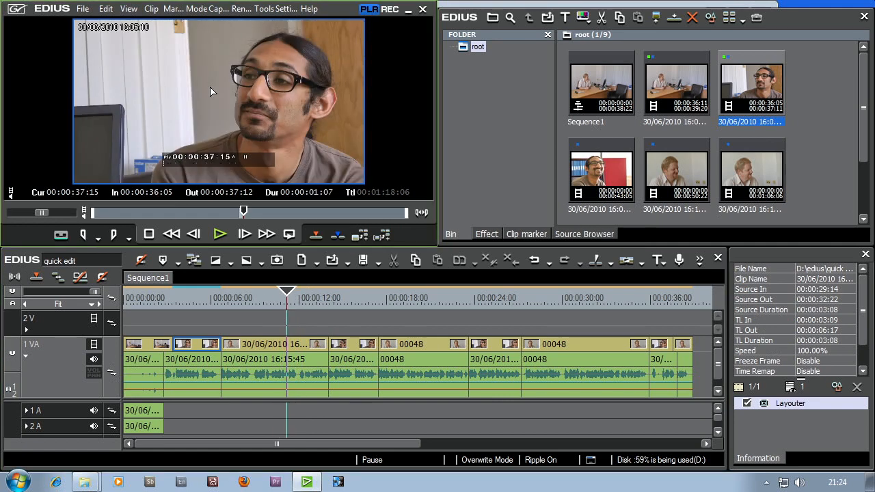
{"action": "left_click_drag", "start_coordinate": [210, 87], "coordinate": [287, 332]}
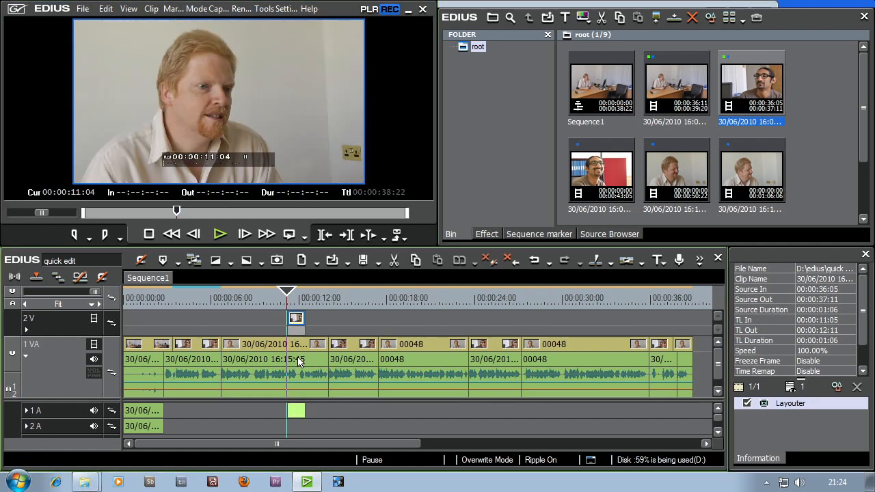
{"action": "left_click", "coordinate": [272, 298]}
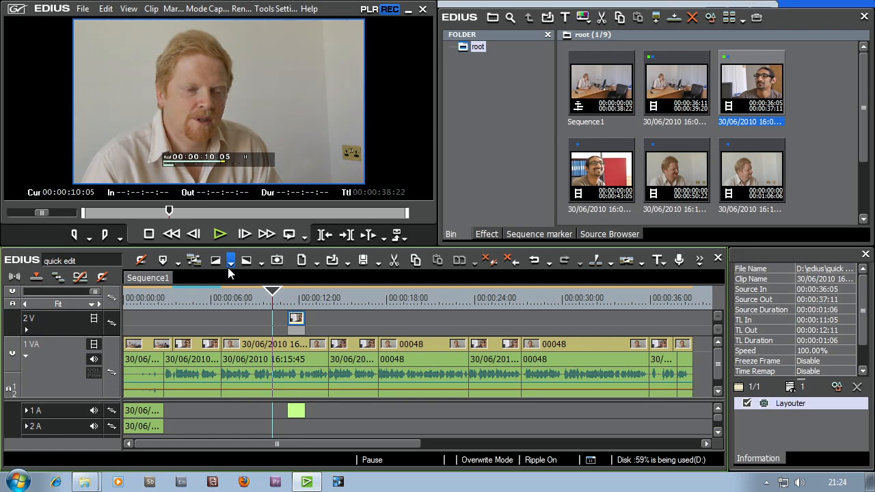
Step: Play across the reaction cutaway from 00:00:10:05, and return the playhead to 00:00:11:03
{"action": "left_click", "coordinate": [221, 235]}
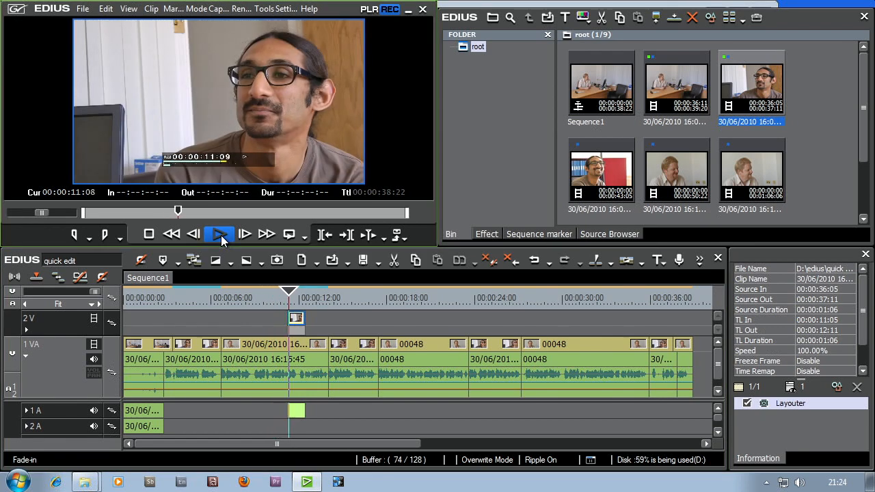
{"action": "left_click", "coordinate": [220, 235]}
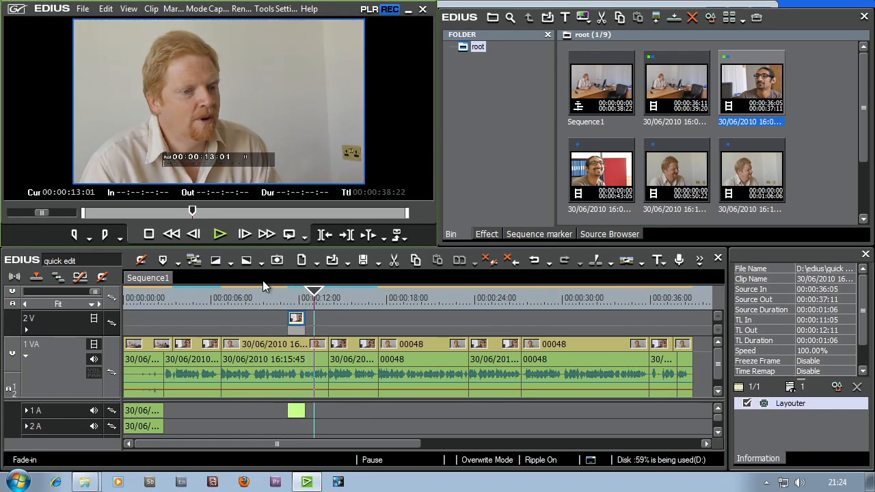
{"action": "left_click", "coordinate": [285, 298]}
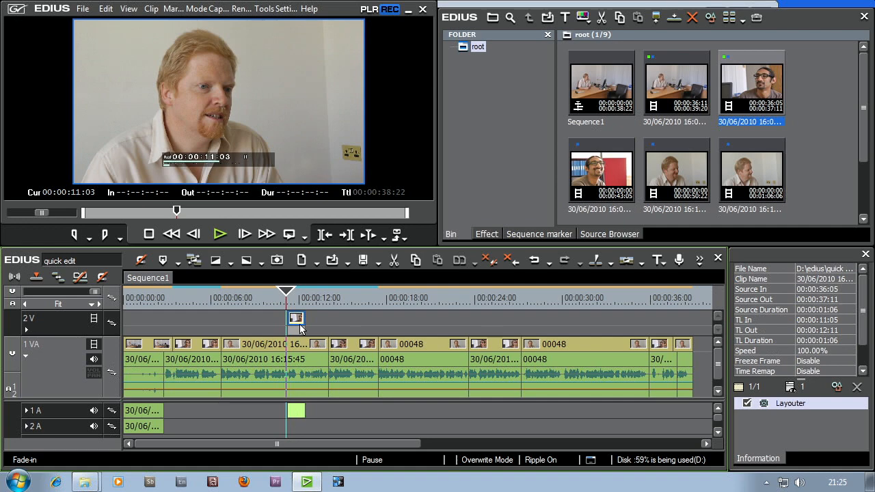
Step: With group/link mode off, try deleting the reaction cutaway's audio clip on track 1A, and undo the deletion
{"action": "left_click", "coordinate": [334, 412]}
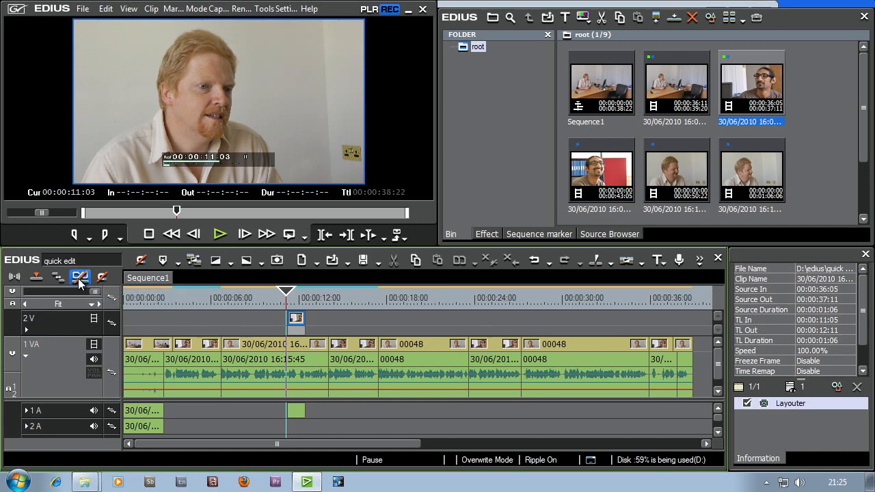
{"action": "left_click", "coordinate": [299, 411]}
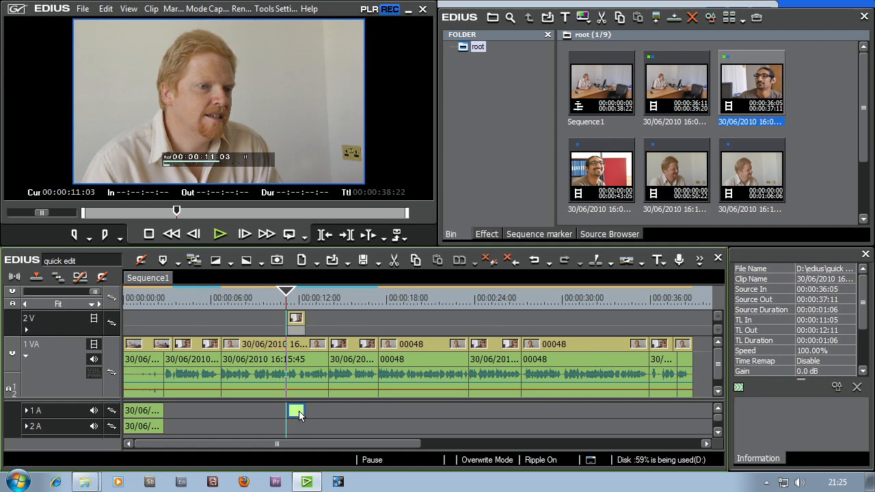
{"action": "key", "text": "Delete"}
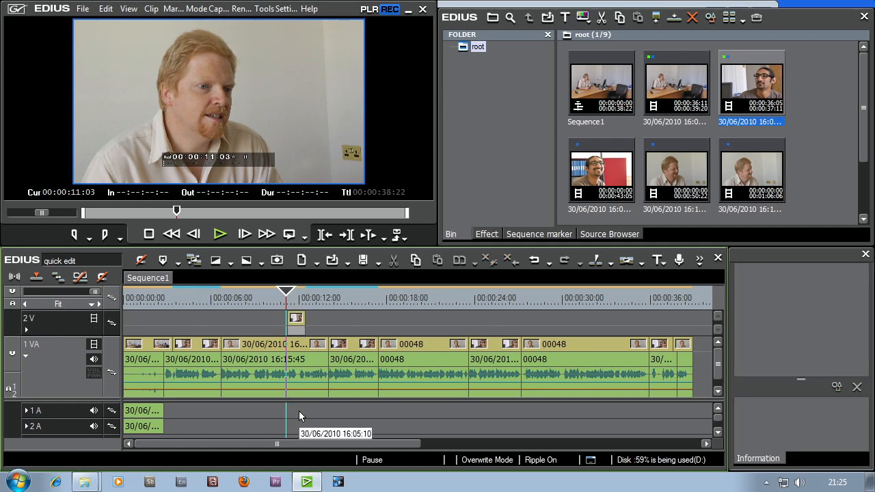
{"action": "key", "text": "ctrl+z"}
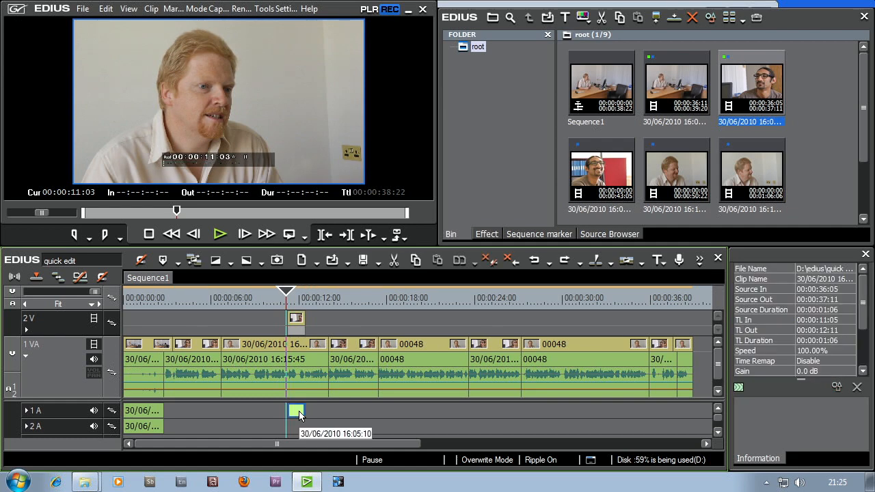
Step: Switch group/link mode back on and delete only the reaction cutaway's audio from track 1A, keeping its video on 2V
{"action": "left_click", "coordinate": [81, 277]}
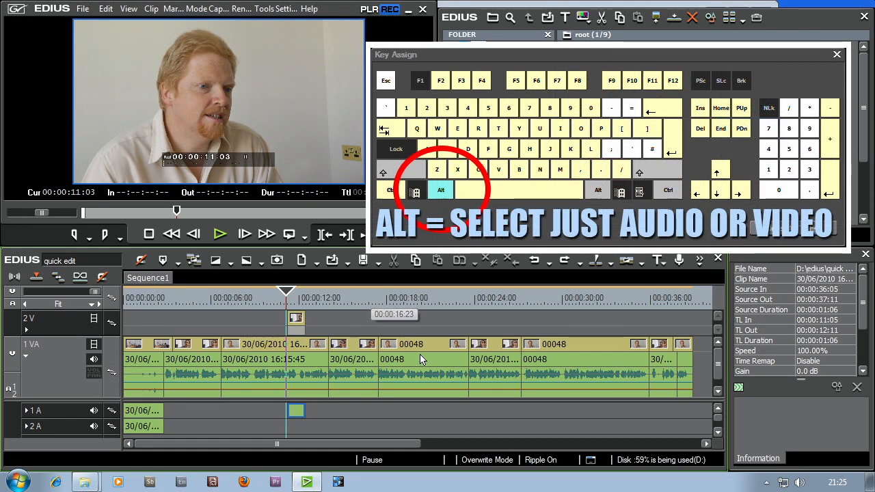
{"action": "left_click", "coordinate": [296, 412], "text": "alt"}
{"action": "key", "text": "Delete"}
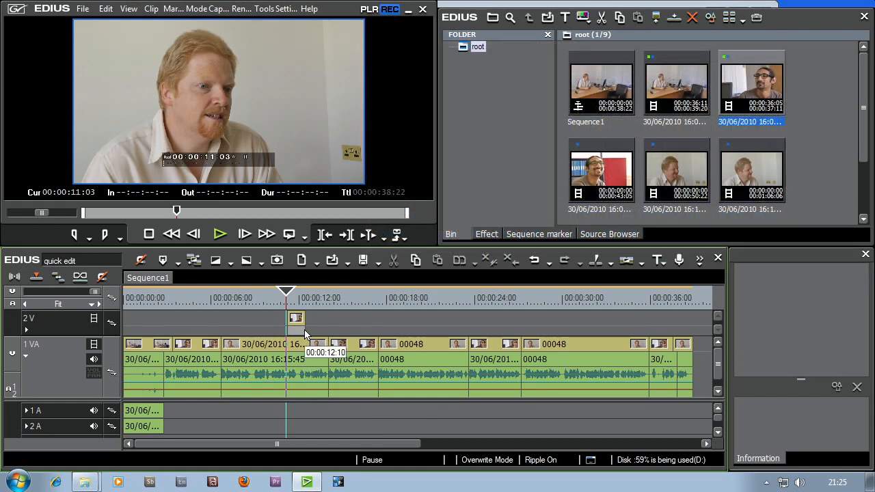
Step: Play the sequence across the cutaway from 00:00:11:03, and review the section from 00:00:10:21 to 00:00:11:22
{"action": "left_click", "coordinate": [221, 234]}
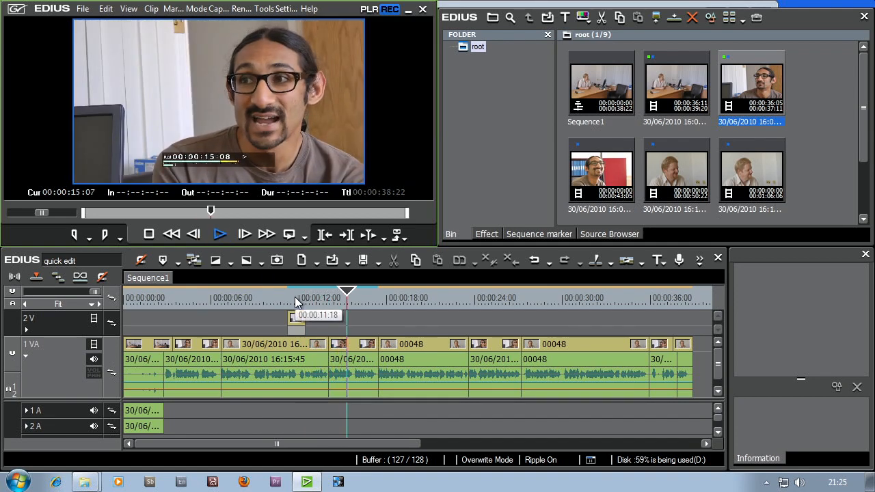
{"action": "left_click", "coordinate": [282, 297]}
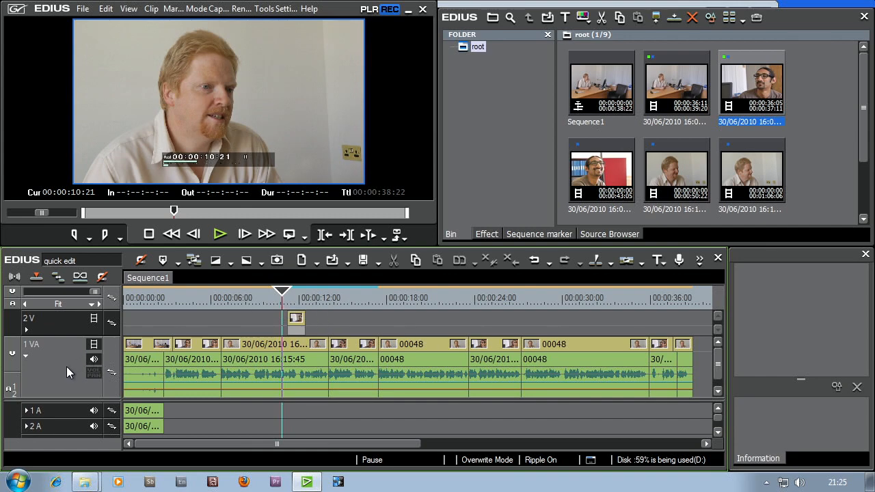
{"action": "left_click", "coordinate": [297, 349]}
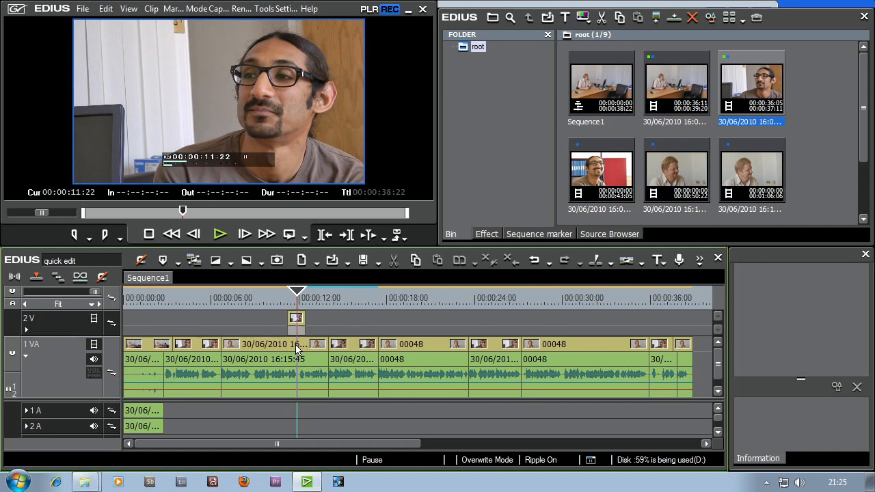